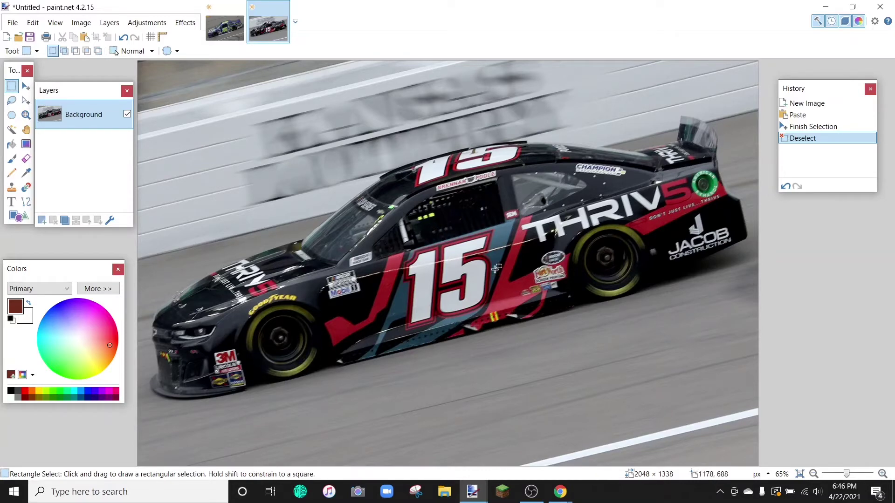
Show the blue #15 car image, and switch to Chrome to look over the home page of Jayski's Silly Season Site.
{"action": "left_click", "coordinate": [224, 25]}
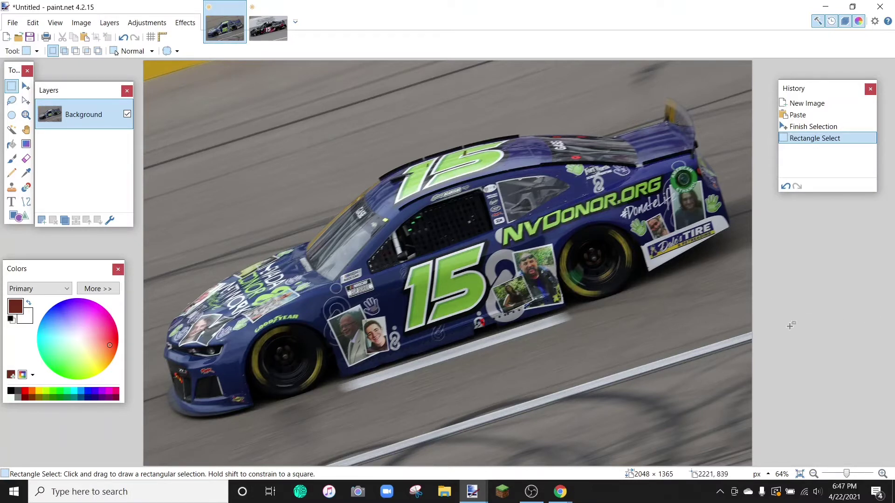
{"action": "mouse_move", "coordinate": [560, 493]}
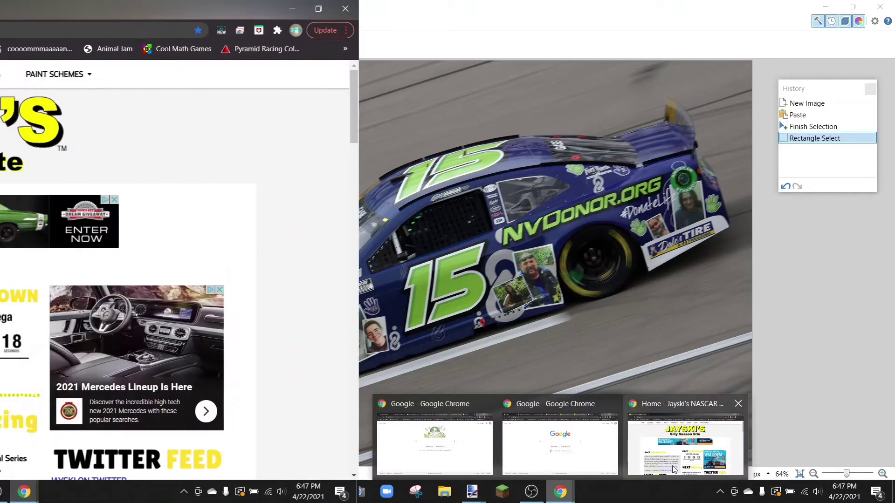
{"action": "left_click", "coordinate": [675, 442]}
{"action": "scroll", "coordinate": [60, 181], "scroll_direction": "down", "scroll_amount": 7}
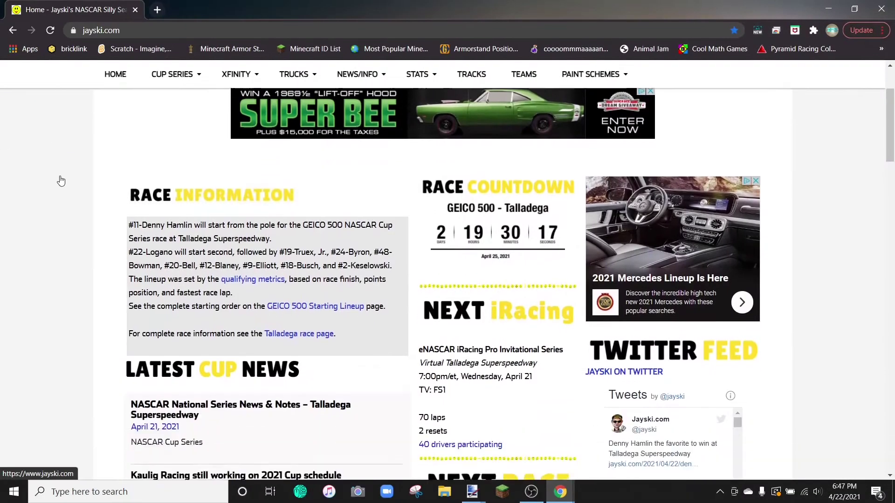
{"action": "scroll", "coordinate": [61, 181], "scroll_direction": "down", "scroll_amount": 4}
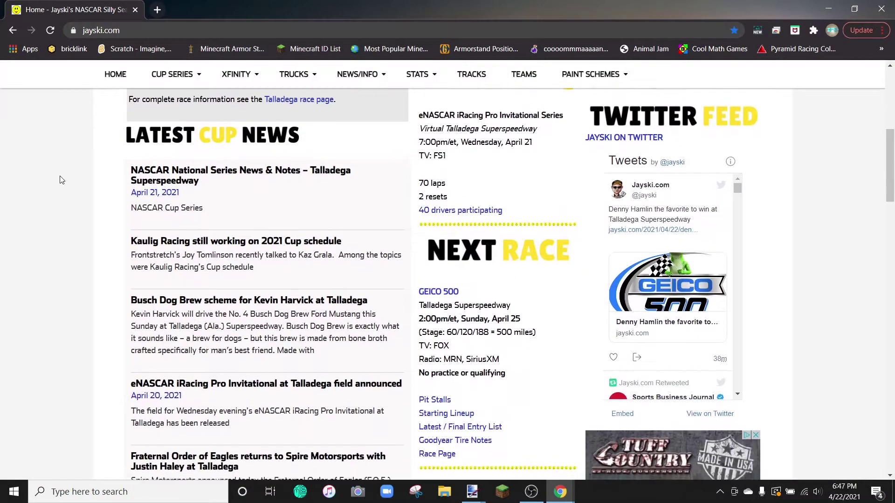
{"action": "scroll", "coordinate": [60, 181], "scroll_direction": "up", "scroll_amount": 10}
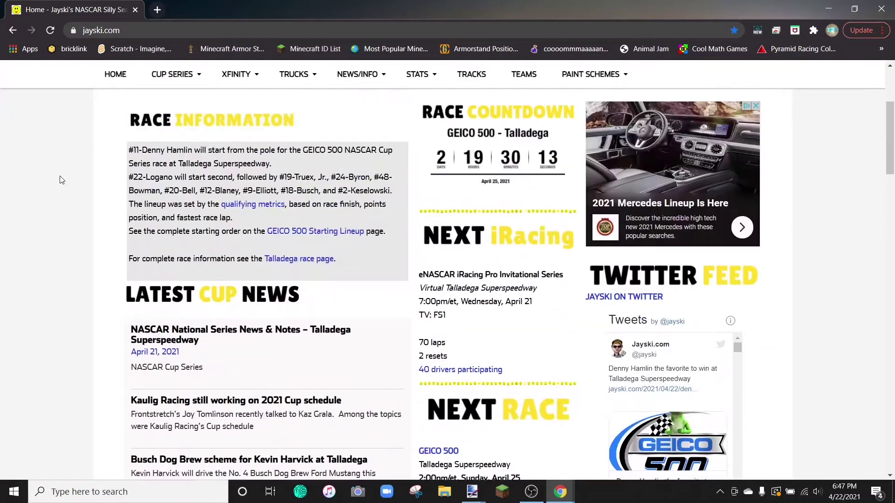
Open the 2021 Cup paint schemes page and look through its team list and race-by-race schemes.
{"action": "mouse_move", "coordinate": [193, 74]}
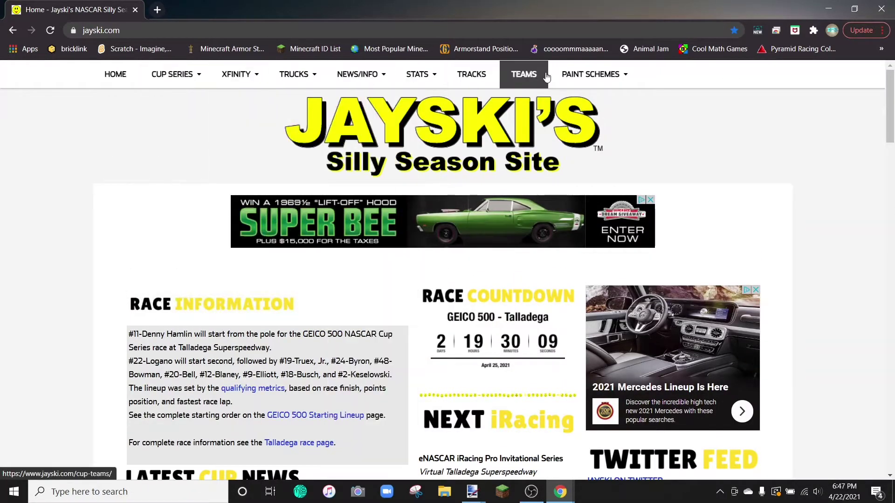
{"action": "mouse_move", "coordinate": [599, 74]}
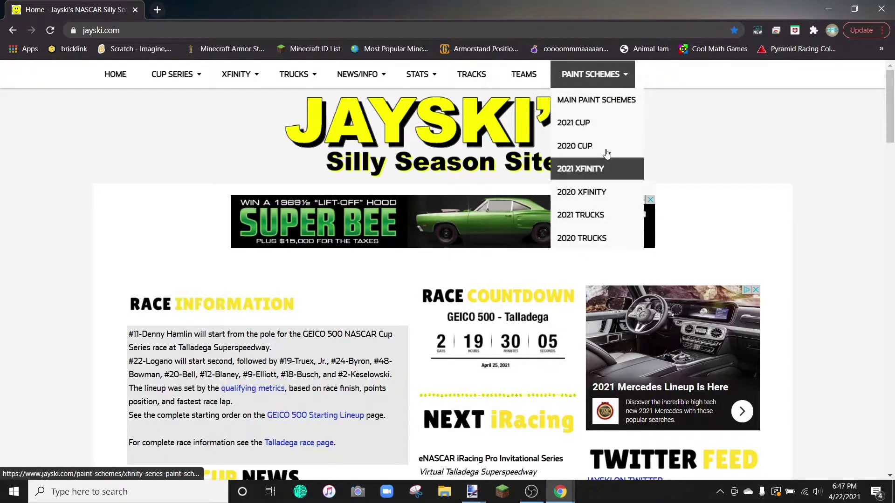
{"action": "left_click", "coordinate": [605, 127]}
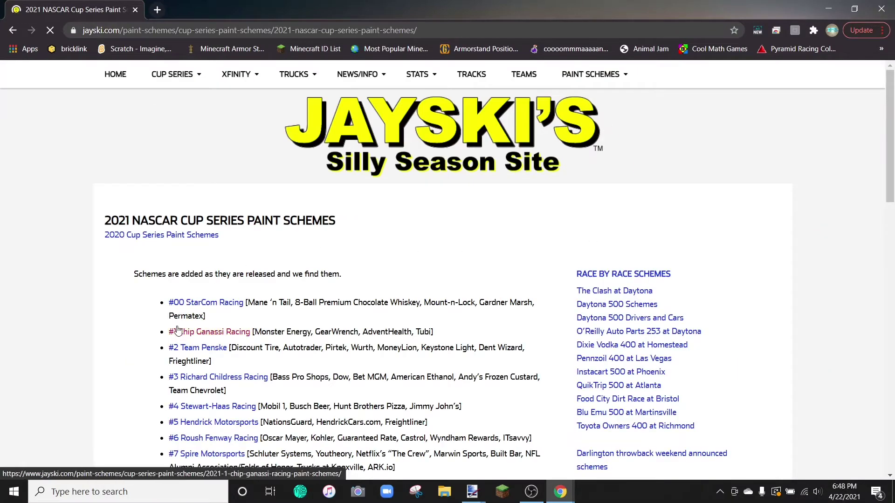
{"action": "scroll", "coordinate": [182, 196], "scroll_direction": "down", "scroll_amount": 3}
{"action": "scroll", "coordinate": [121, 221], "scroll_direction": "down", "scroll_amount": 15}
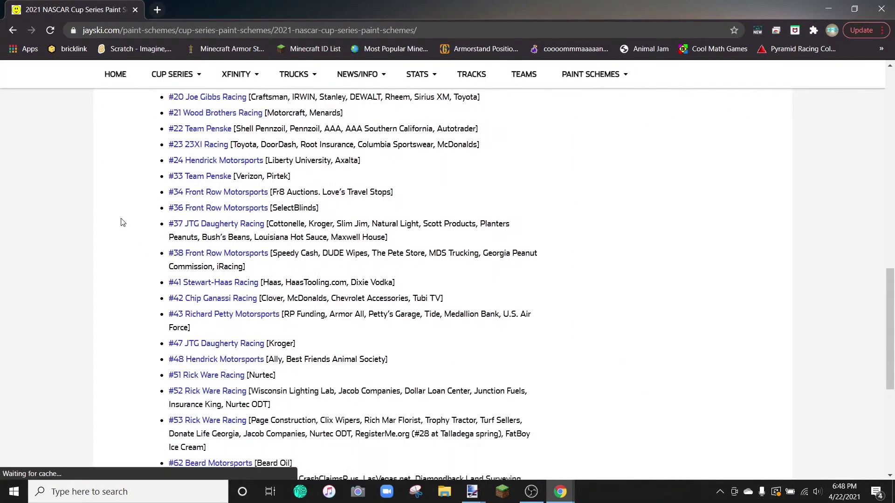
{"action": "scroll", "coordinate": [122, 222], "scroll_direction": "down", "scroll_amount": 2}
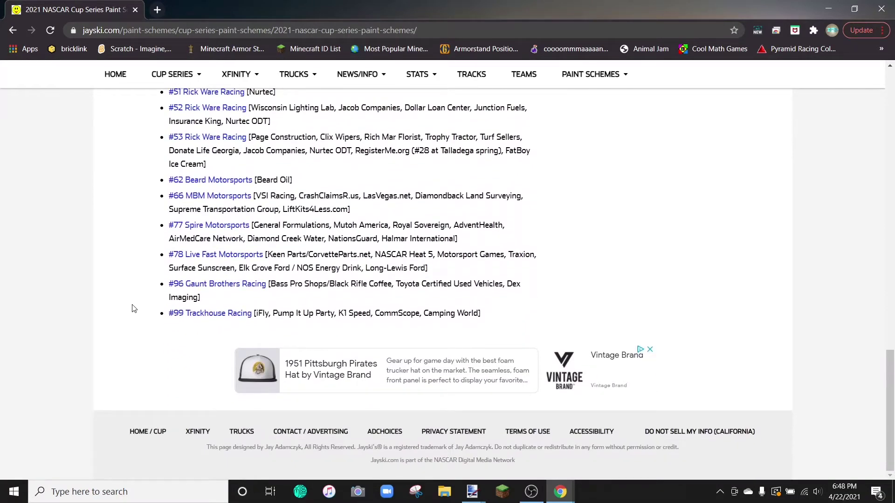
{"action": "scroll", "coordinate": [139, 318], "scroll_direction": "up", "scroll_amount": 15}
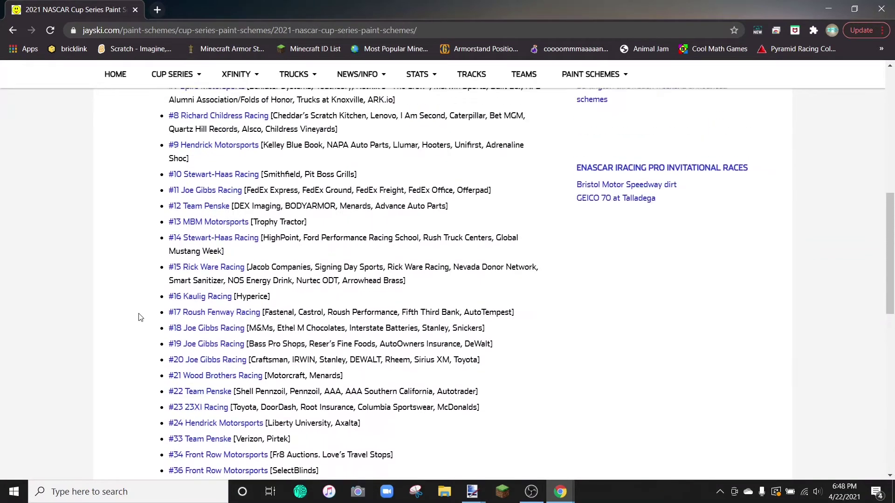
{"action": "scroll", "coordinate": [140, 318], "scroll_direction": "up", "scroll_amount": 4}
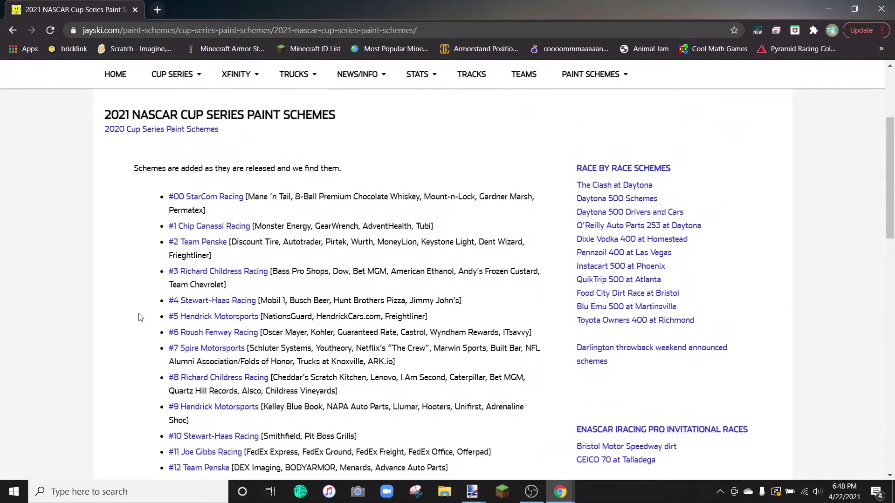
{"action": "scroll", "coordinate": [140, 315], "scroll_direction": "down", "scroll_amount": 2}
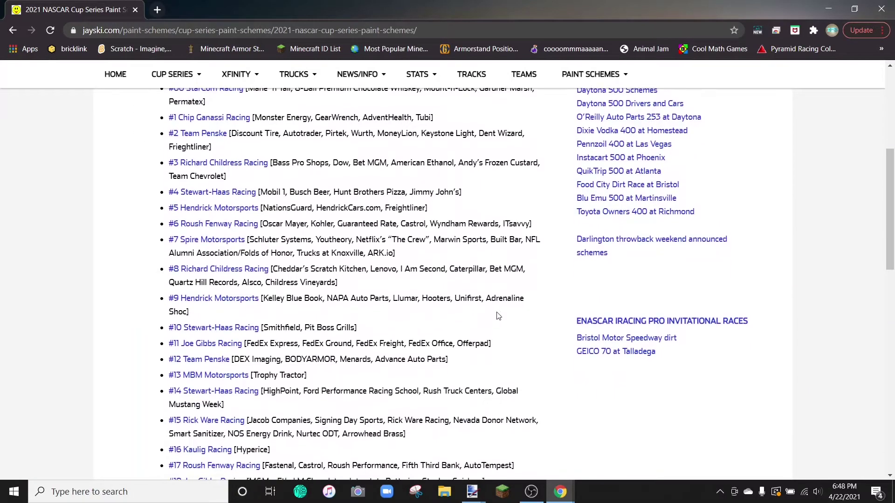
{"action": "scroll", "coordinate": [577, 293], "scroll_direction": "up", "scroll_amount": 2}
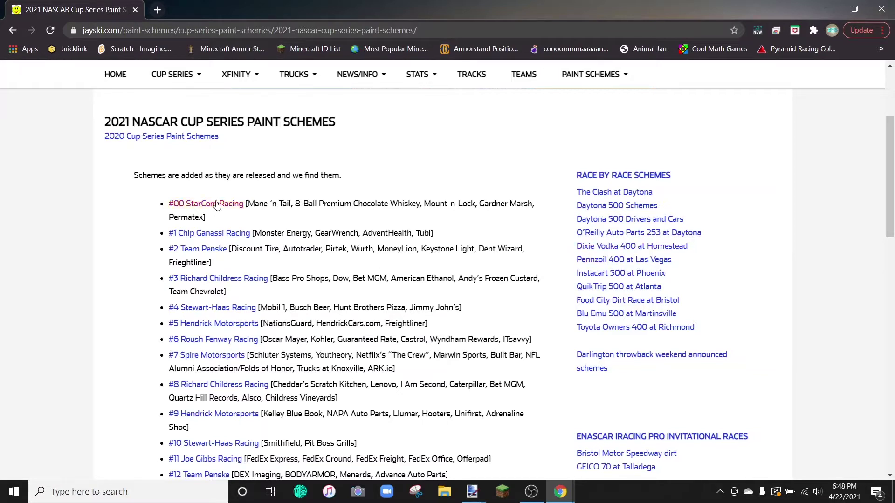
Open the #4 Stewart-Haas Racing paint schemes page and browse its car photos and renderings.
{"action": "left_click", "coordinate": [221, 309]}
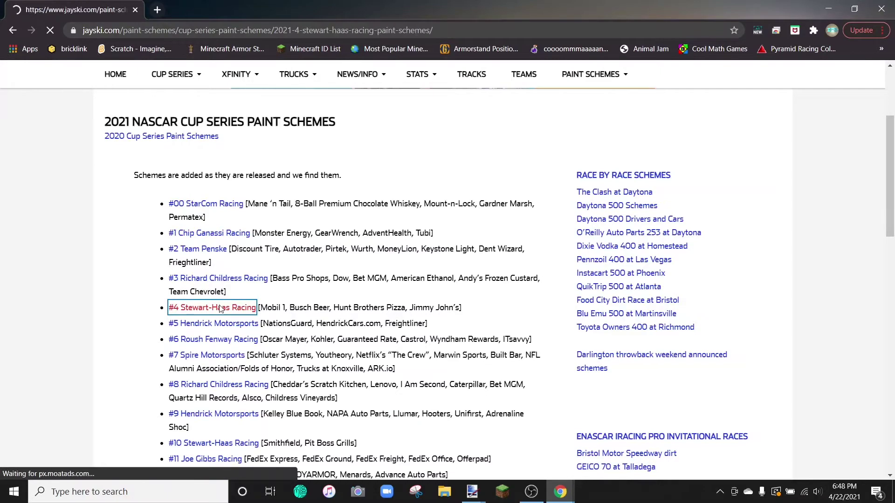
{"action": "scroll", "coordinate": [289, 310], "scroll_direction": "down", "scroll_amount": 10}
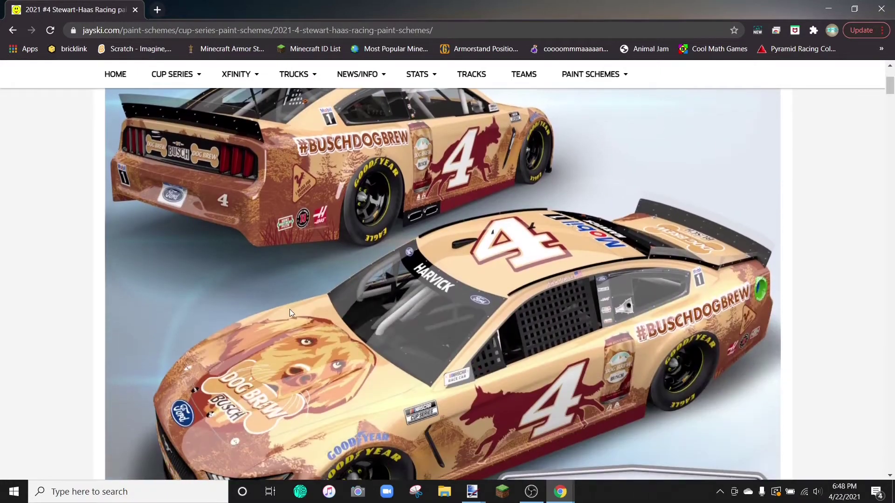
{"action": "scroll", "coordinate": [293, 310], "scroll_direction": "up", "scroll_amount": 3}
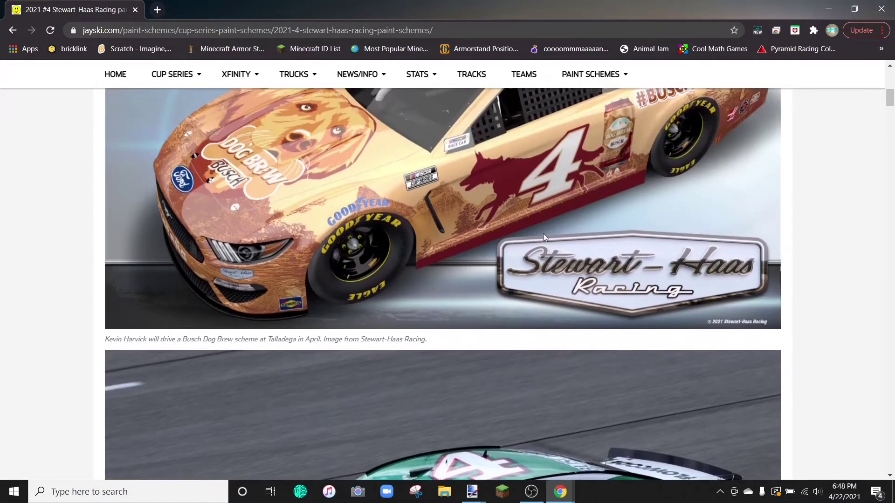
{"action": "scroll", "coordinate": [513, 244], "scroll_direction": "down", "scroll_amount": 5}
{"action": "scroll", "coordinate": [459, 332], "scroll_direction": "down", "scroll_amount": 13}
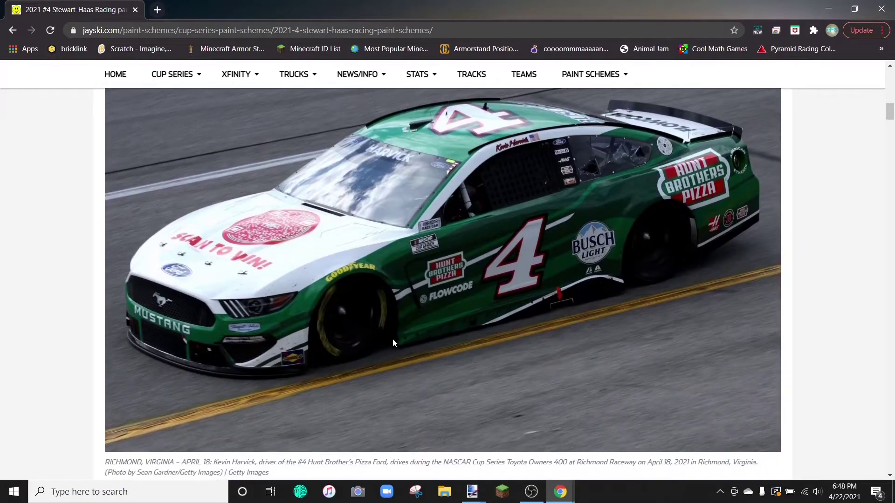
{"action": "scroll", "coordinate": [395, 338], "scroll_direction": "down", "scroll_amount": 12}
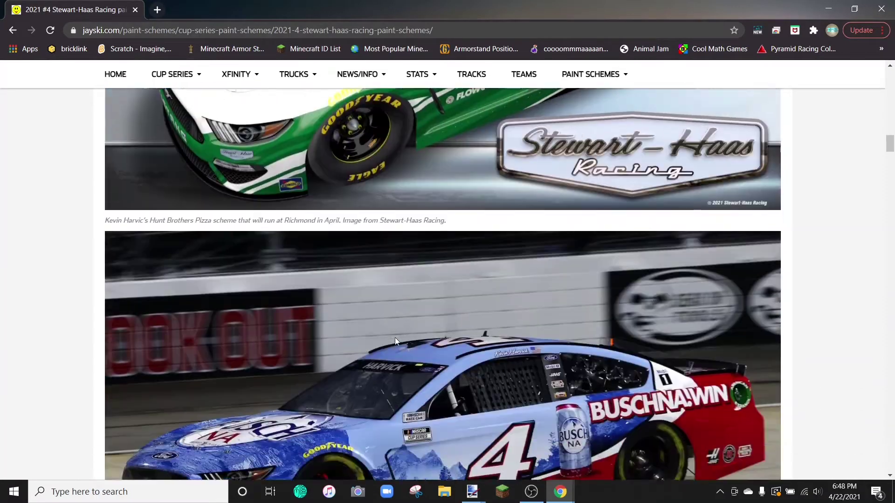
{"action": "scroll", "coordinate": [461, 303], "scroll_direction": "down", "scroll_amount": 16}
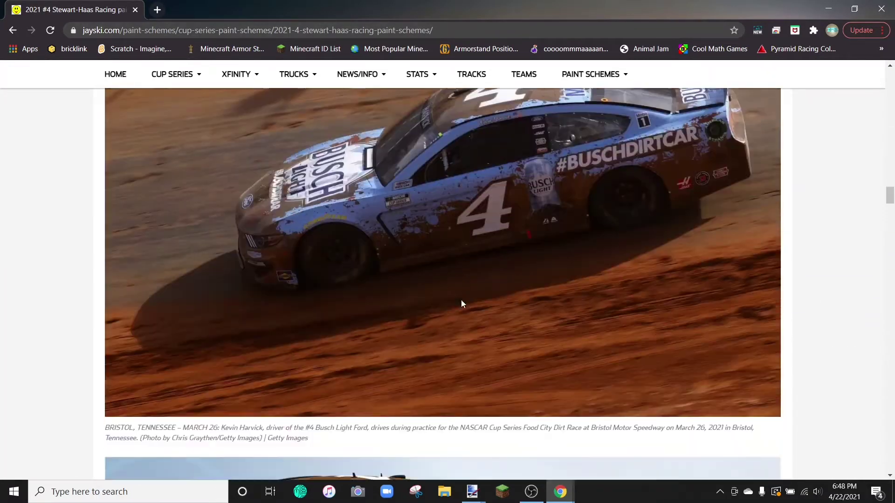
{"action": "scroll", "coordinate": [462, 304], "scroll_direction": "down", "scroll_amount": 20}
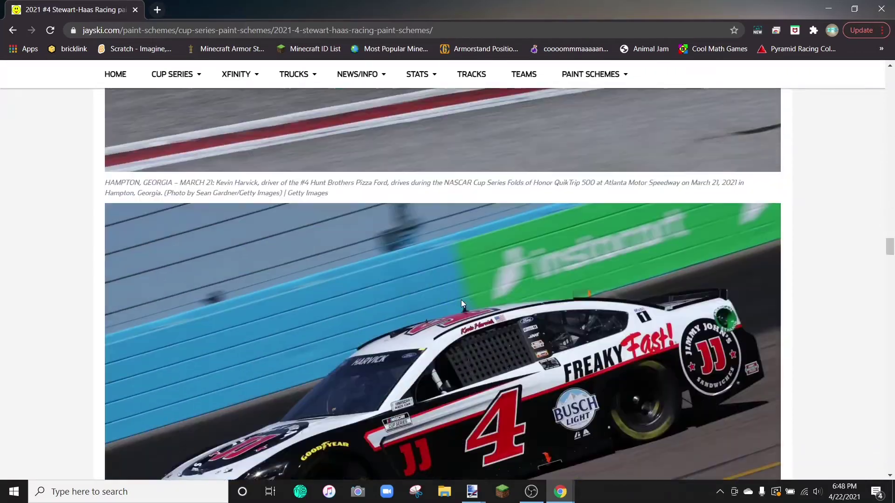
{"action": "scroll", "coordinate": [462, 304], "scroll_direction": "up", "scroll_amount": 15}
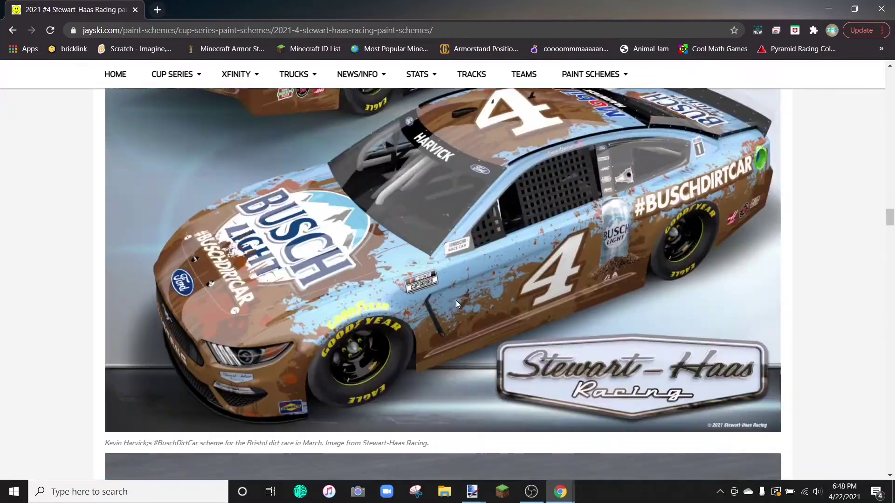
Return to the 2021 Cup paint schemes list, open the Daytona 500 Schemes page and browse its first car photos.
{"action": "key", "text": "alt+Left"}
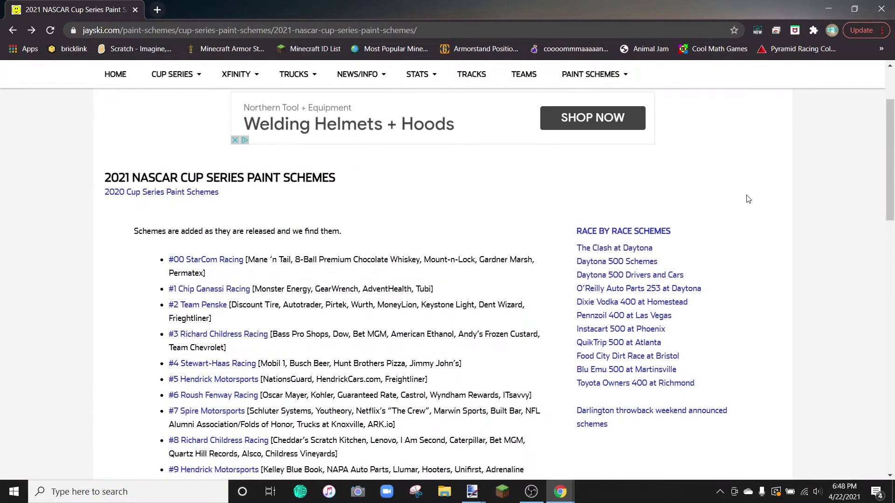
{"action": "left_click", "coordinate": [621, 264]}
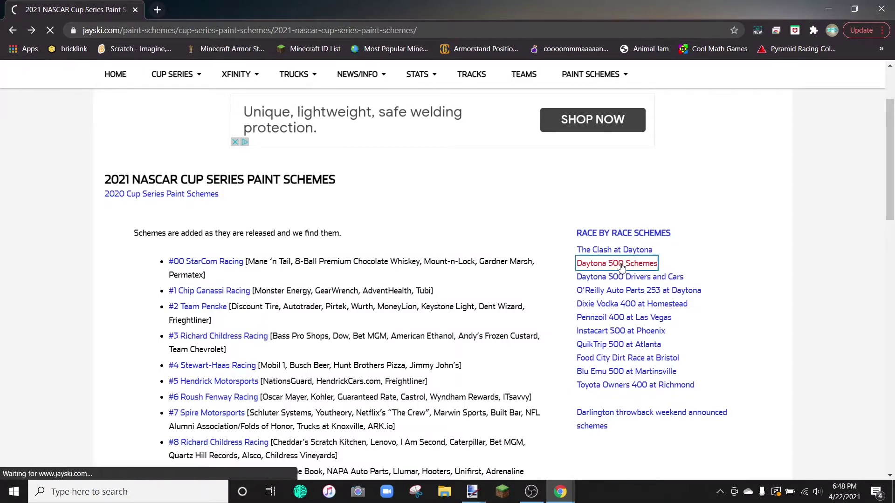
{"action": "scroll", "coordinate": [496, 283], "scroll_direction": "down", "scroll_amount": 12}
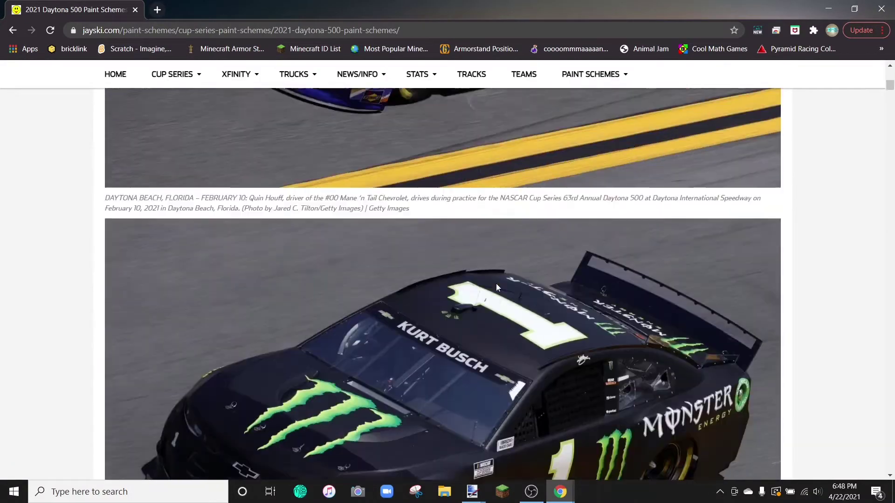
{"action": "scroll", "coordinate": [496, 287], "scroll_direction": "down", "scroll_amount": 20}
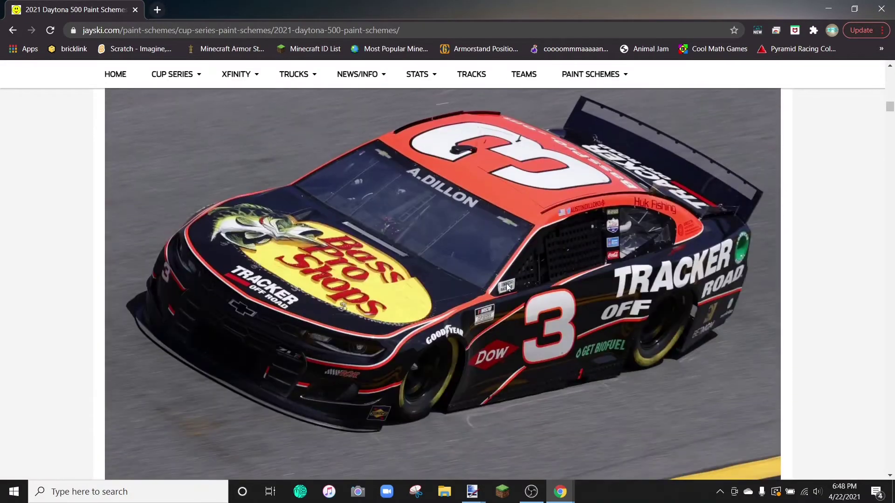
{"action": "scroll", "coordinate": [506, 283], "scroll_direction": "down", "scroll_amount": 15}
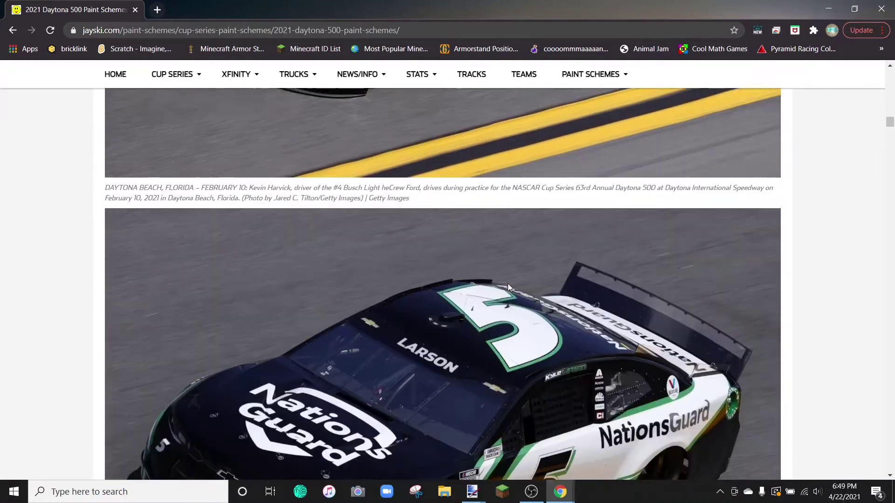
{"action": "scroll", "coordinate": [507, 283], "scroll_direction": "down", "scroll_amount": 9}
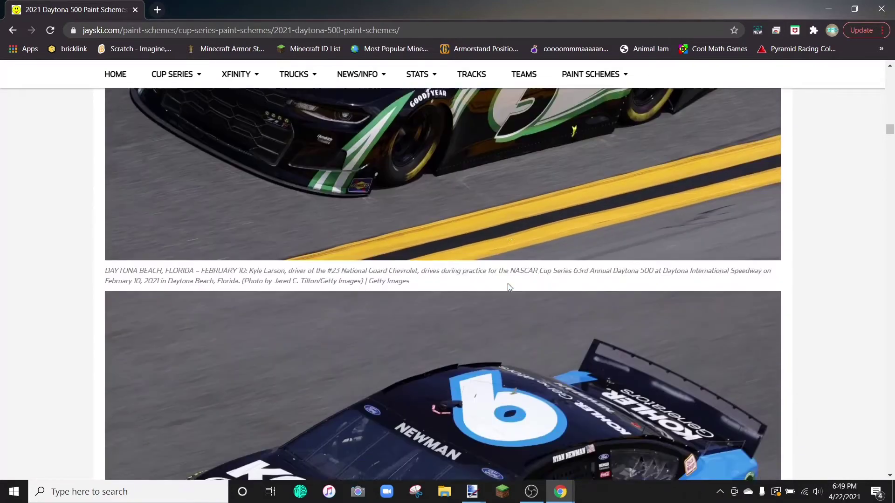
{"action": "scroll", "coordinate": [507, 284], "scroll_direction": "down", "scroll_amount": 12}
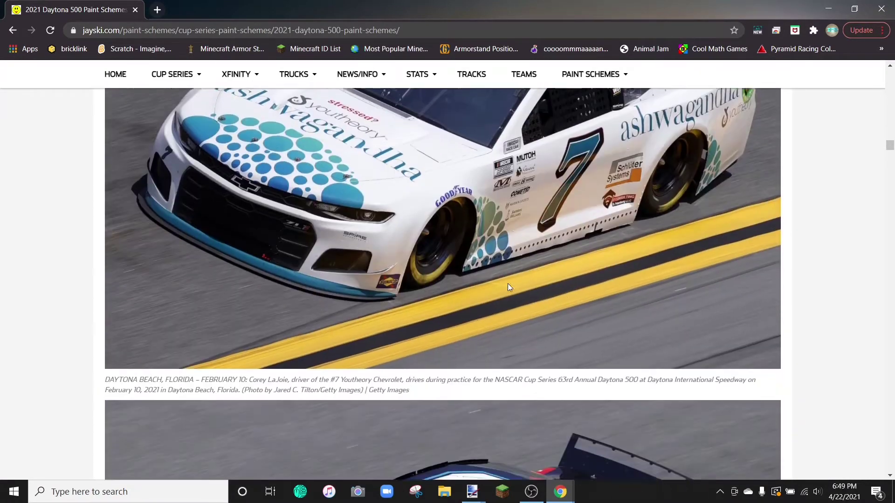
Compare the photos of the #6 Kohler, #7 Youtheory and #8 Lenovo cars among the Daytona 500 schemes.
{"action": "scroll", "coordinate": [597, 269], "scroll_direction": "up", "scroll_amount": 4}
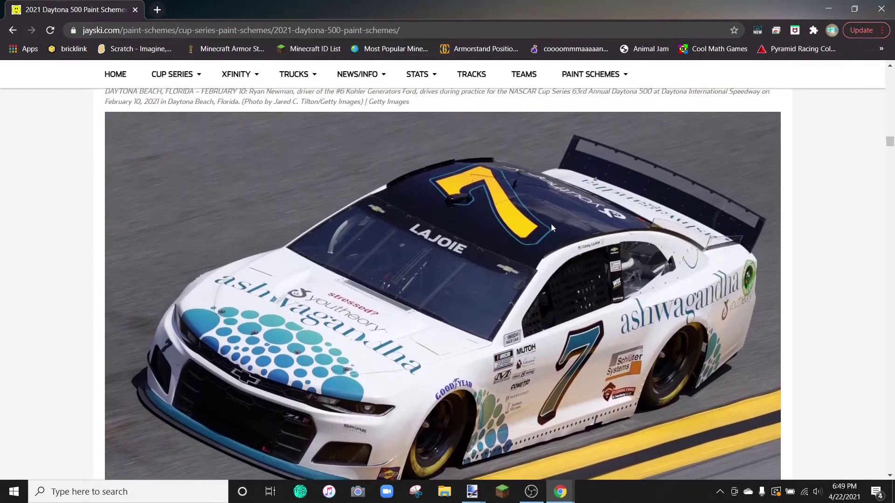
{"action": "scroll", "coordinate": [645, 327], "scroll_direction": "up", "scroll_amount": 6}
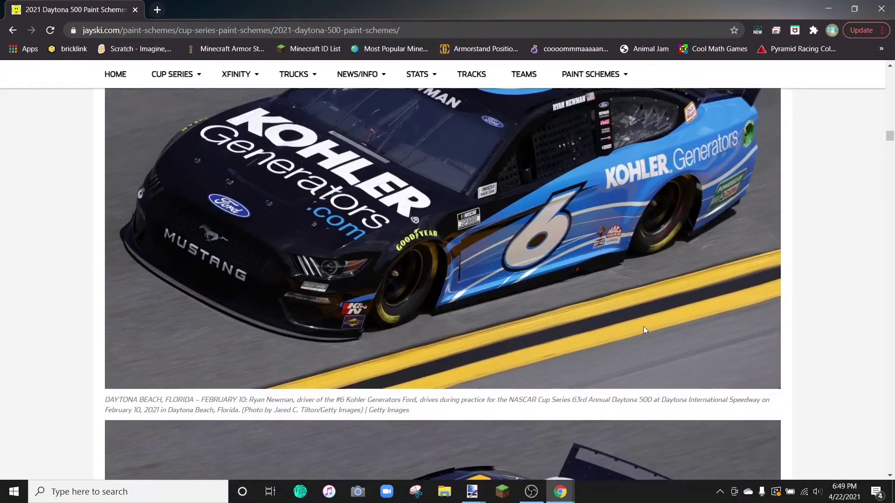
{"action": "scroll", "coordinate": [643, 329], "scroll_direction": "up", "scroll_amount": 18}
{"action": "scroll", "coordinate": [536, 321], "scroll_direction": "down", "scroll_amount": 14}
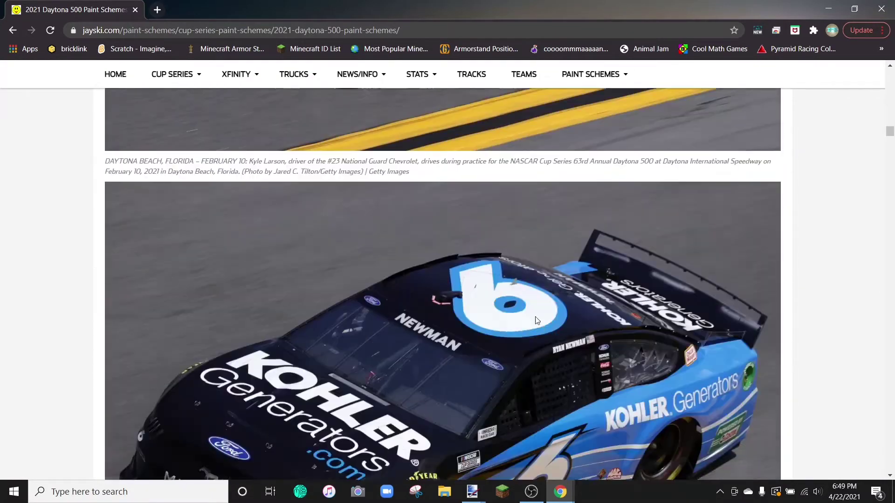
{"action": "scroll", "coordinate": [536, 319], "scroll_direction": "down", "scroll_amount": 12}
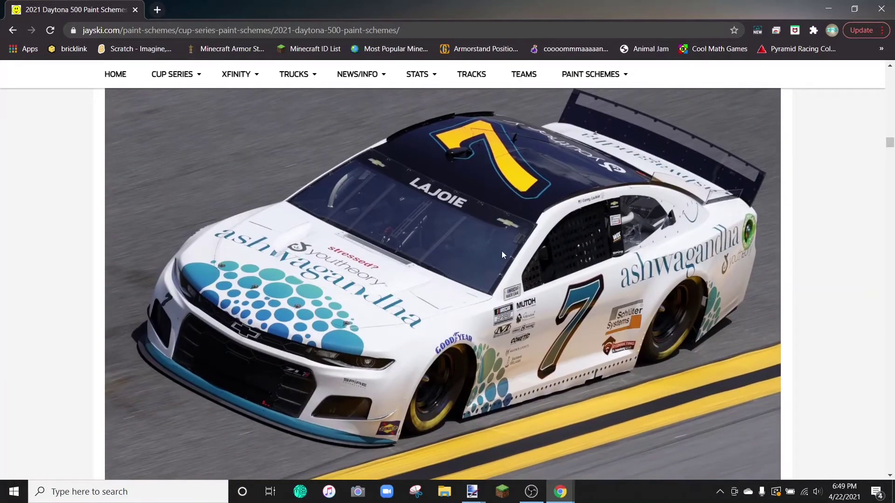
{"action": "scroll", "coordinate": [506, 228], "scroll_direction": "down", "scroll_amount": 2}
{"action": "scroll", "coordinate": [510, 200], "scroll_direction": "up", "scroll_amount": 2}
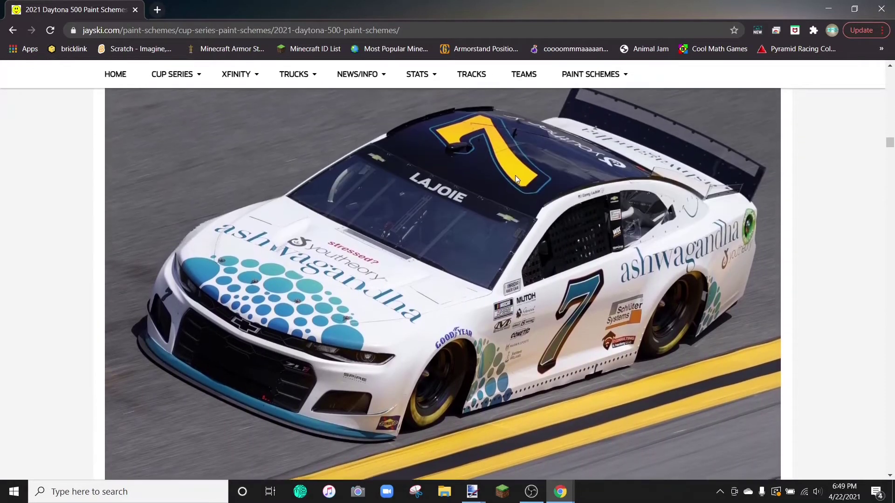
{"action": "scroll", "coordinate": [526, 267], "scroll_direction": "down", "scroll_amount": 16}
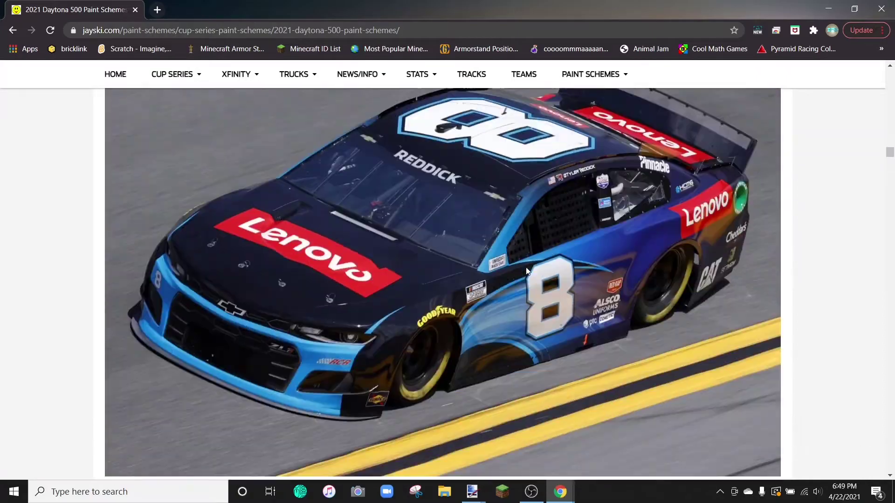
Look through the remaining Daytona 500 car photos, including the #11 FedEx and #13 Trophy Tractor cars, and return to the 2021 Cup paint schemes list.
{"action": "scroll", "coordinate": [527, 271], "scroll_direction": "down", "scroll_amount": 20}
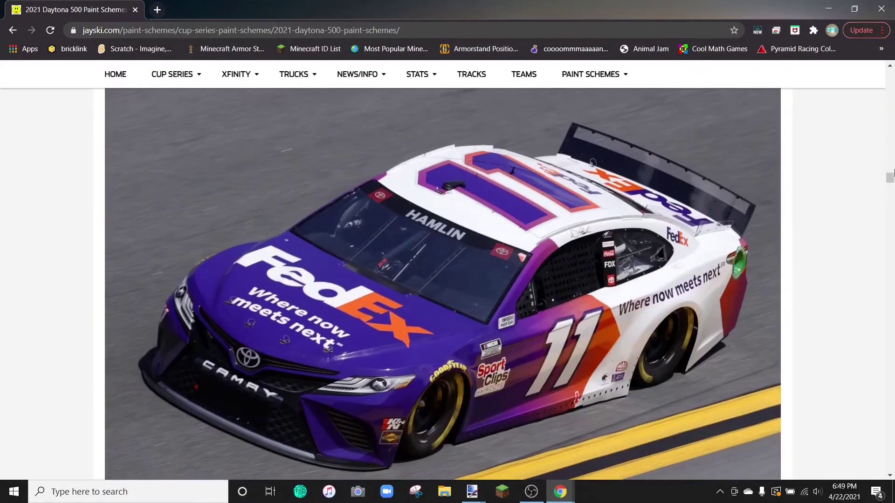
{"action": "left_click_drag", "start_coordinate": [890, 175], "coordinate": [891, 199]}
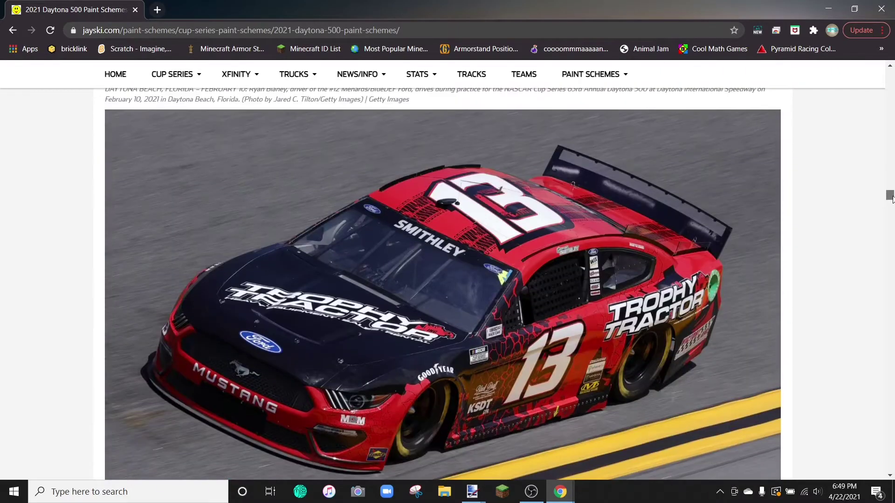
{"action": "scroll", "coordinate": [521, 258], "scroll_direction": "down", "scroll_amount": 3}
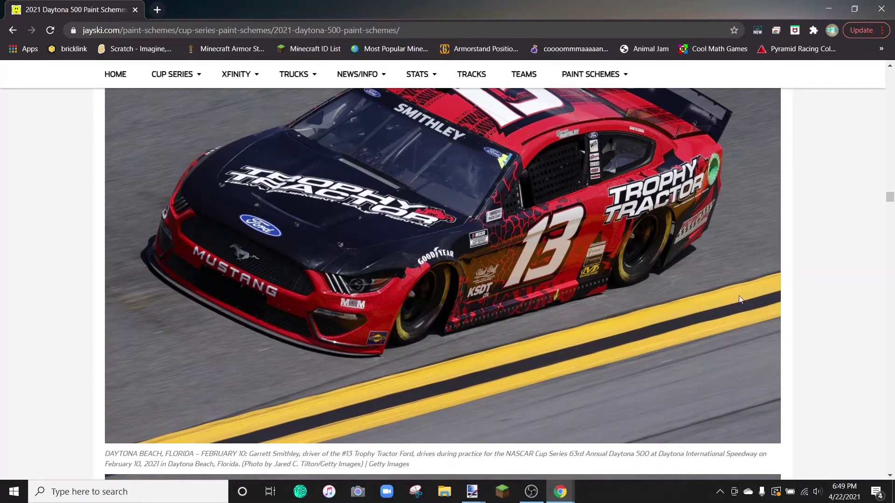
{"action": "left_click_drag", "start_coordinate": [891, 200], "coordinate": [876, 469]}
{"action": "scroll", "coordinate": [841, 310], "scroll_direction": "up", "scroll_amount": 18}
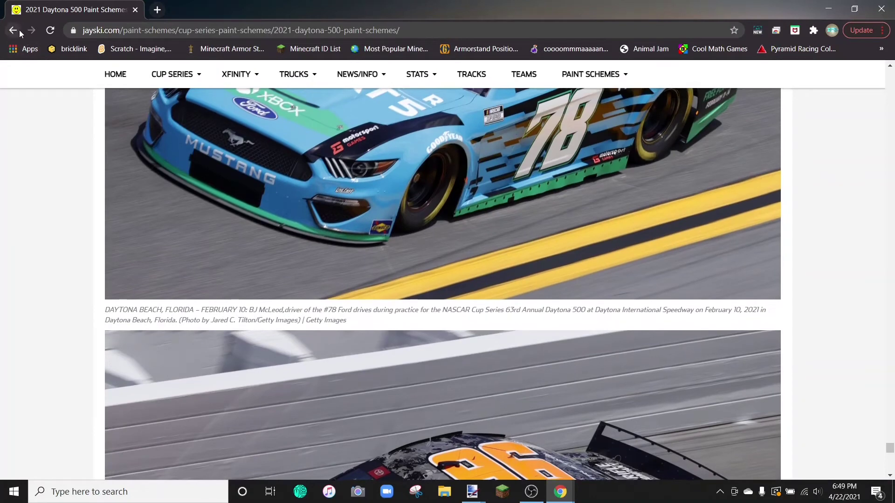
{"action": "left_click", "coordinate": [13, 30]}
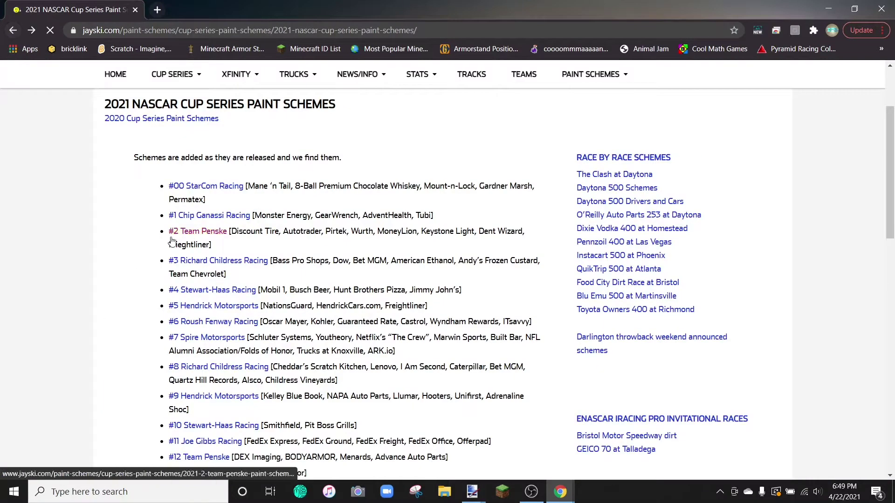
Switch to paint.net and compare the blue NVDonor.org and black Thriv #15 car images, ending on the NVDonor.org image.
{"action": "left_click", "coordinate": [826, 6]}
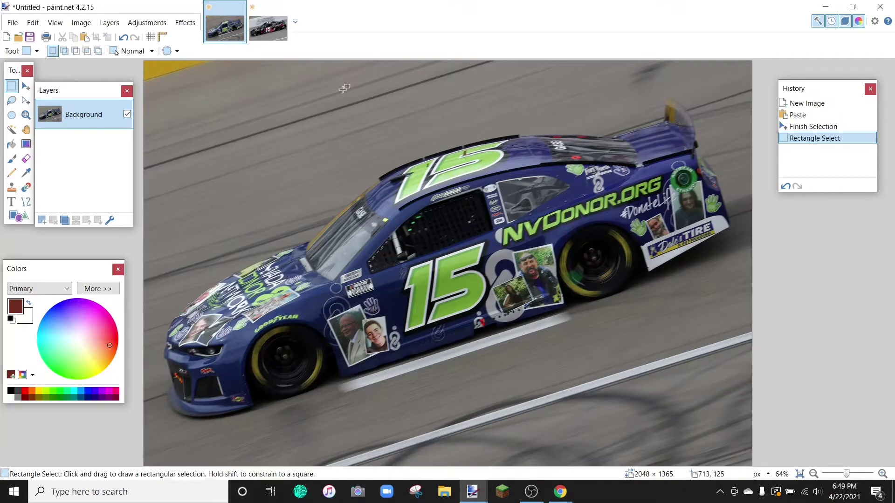
{"action": "left_click", "coordinate": [273, 32]}
{"action": "left_click", "coordinate": [228, 35]}
{"action": "left_click", "coordinate": [274, 42]}
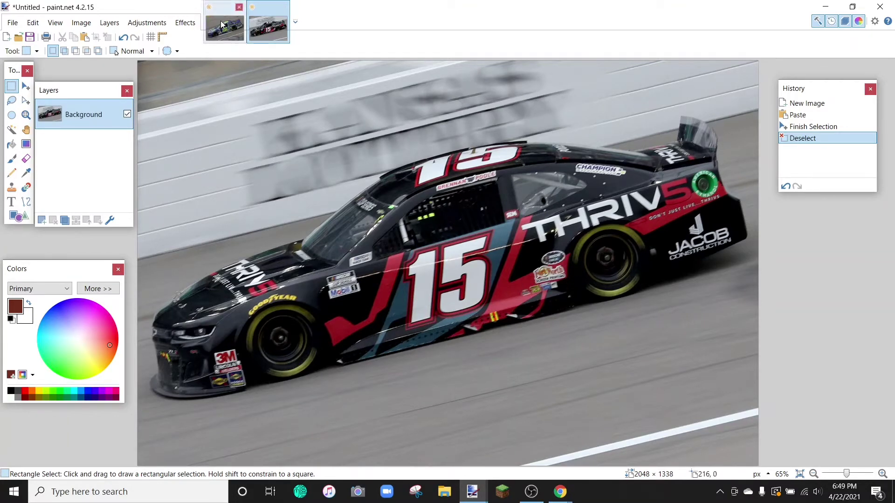
{"action": "left_click", "coordinate": [237, 37]}
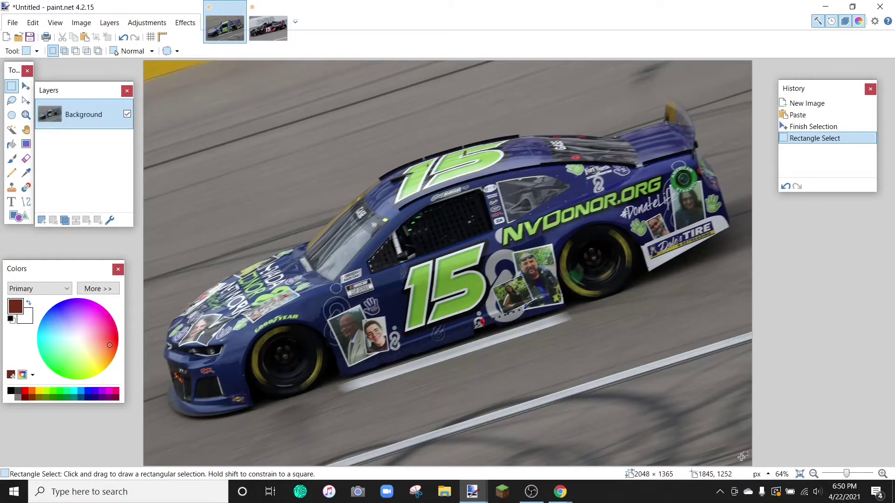
{"action": "left_click", "coordinate": [813, 474]}
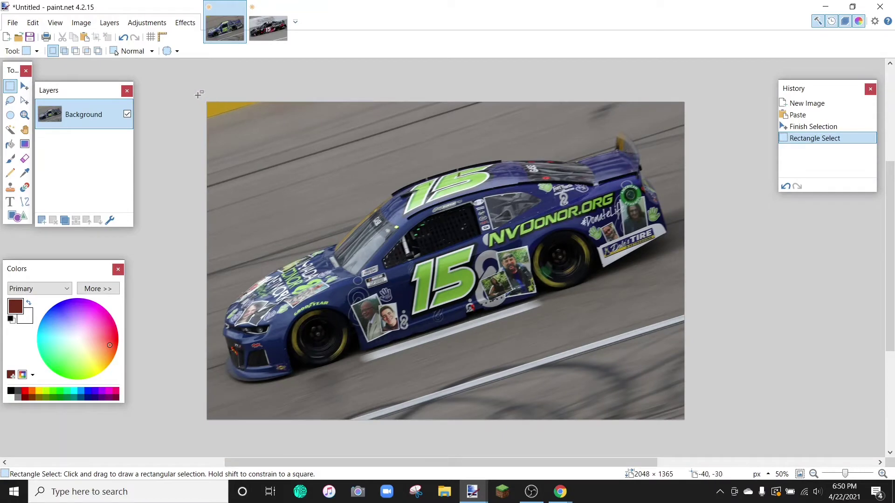
Switch to Chrome, reopen the Daytona 500 Schemes page and copy the photo of the #00 Mane 'n Tail car.
{"action": "mouse_move", "coordinate": [560, 492]}
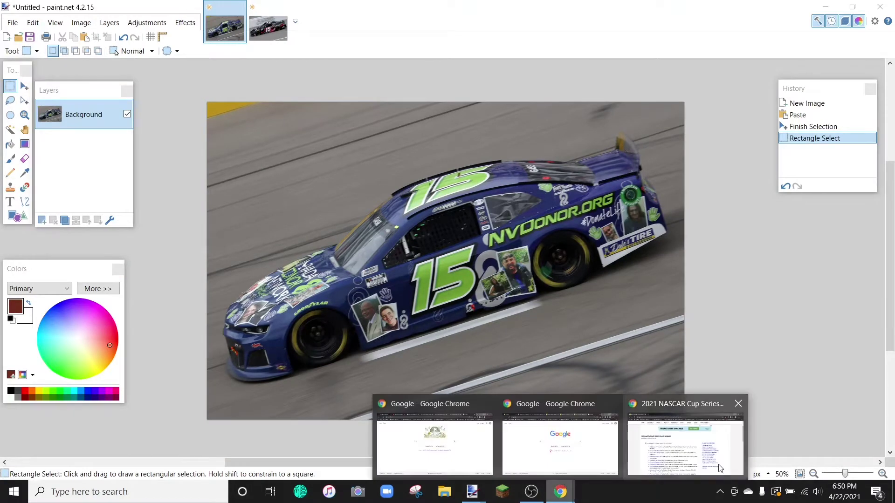
{"action": "left_click", "coordinate": [685, 433]}
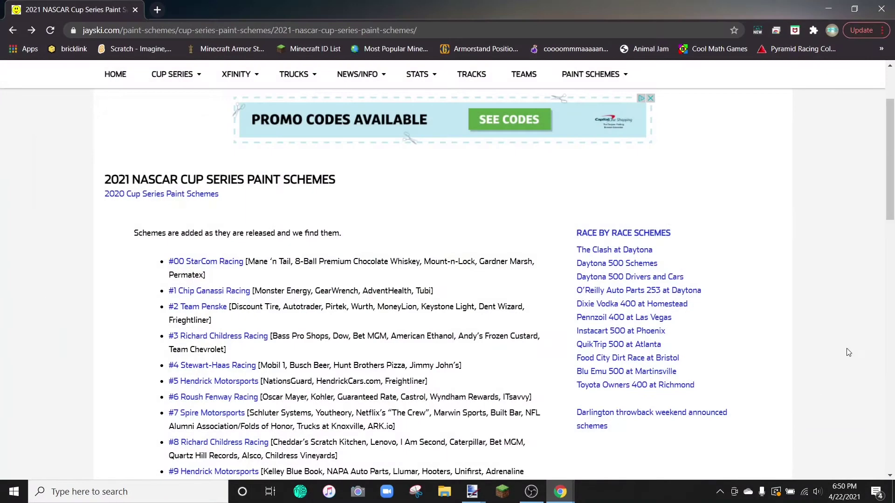
{"action": "left_click", "coordinate": [629, 264]}
{"action": "scroll", "coordinate": [559, 280], "scroll_direction": "down", "scroll_amount": 5}
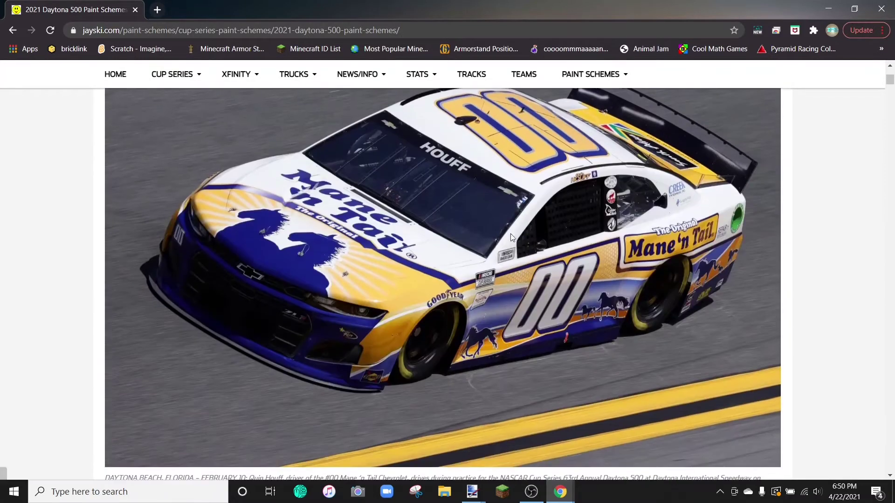
{"action": "right_click", "coordinate": [485, 225]}
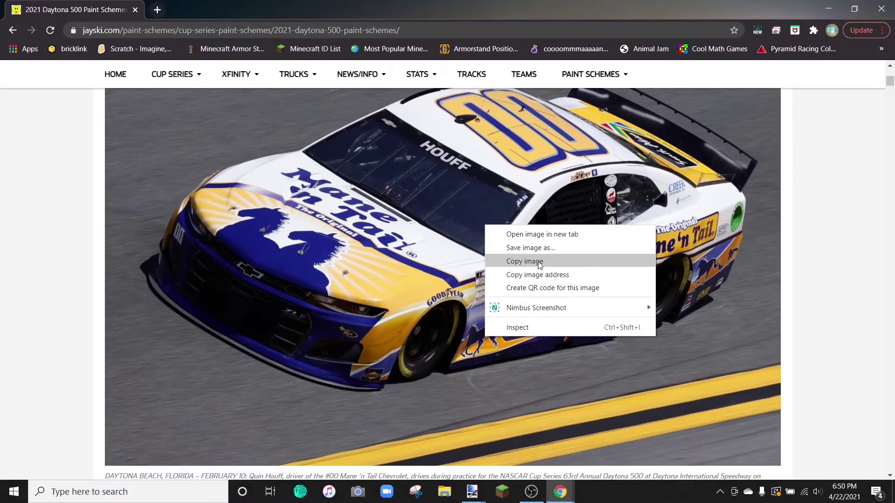
Switch to paint.net, create a new 1000 × 750 pixel image and paste the copied #00 car photo into it.
{"action": "left_click", "coordinate": [472, 492]}
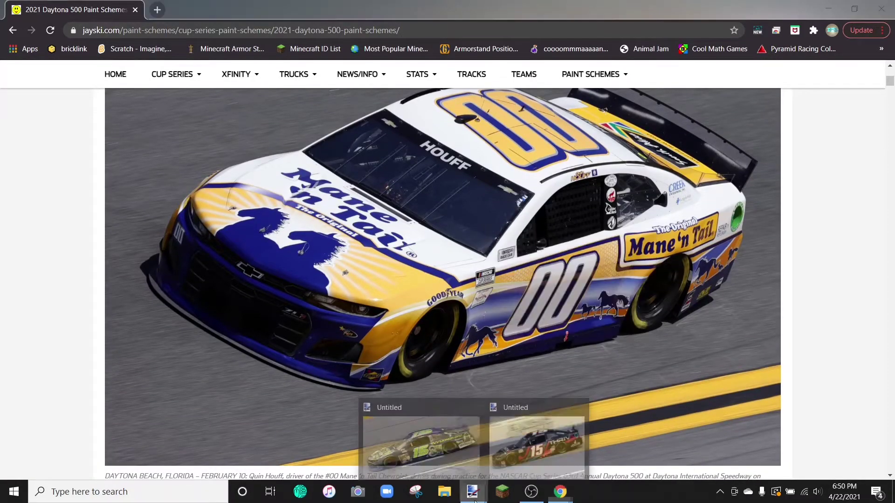
{"action": "left_click", "coordinate": [465, 475]}
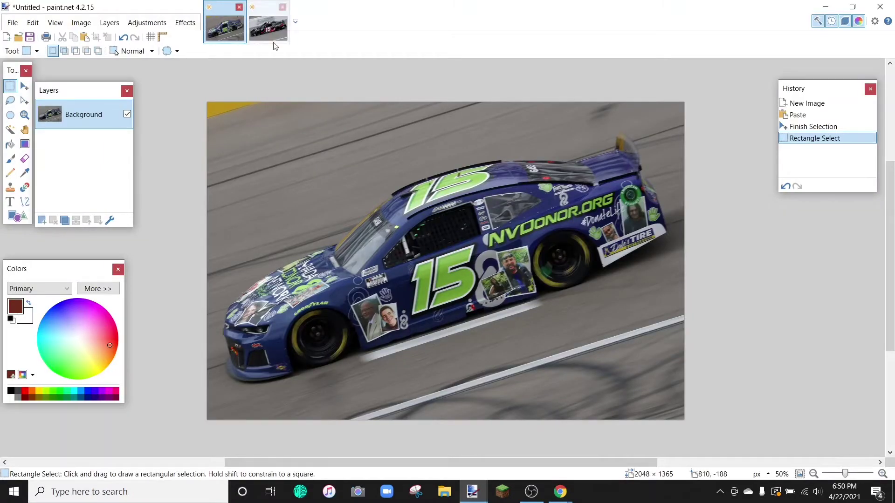
{"action": "left_click", "coordinate": [8, 37]}
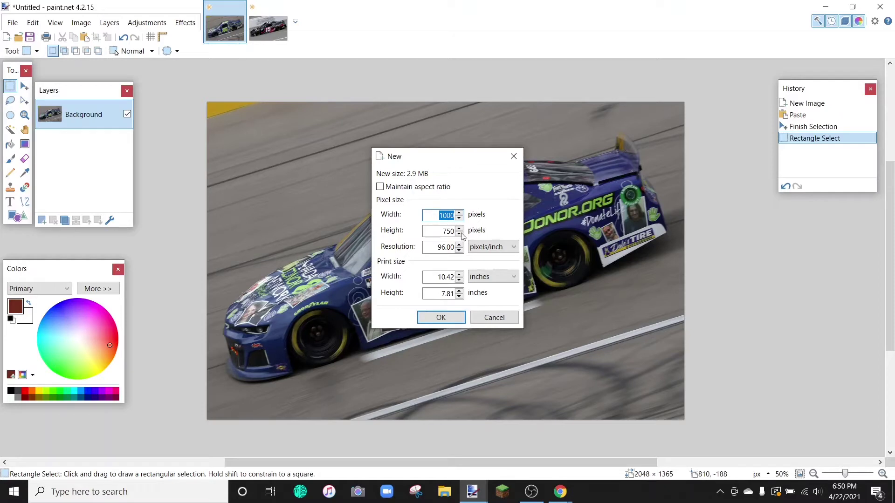
{"action": "left_click", "coordinate": [441, 318]}
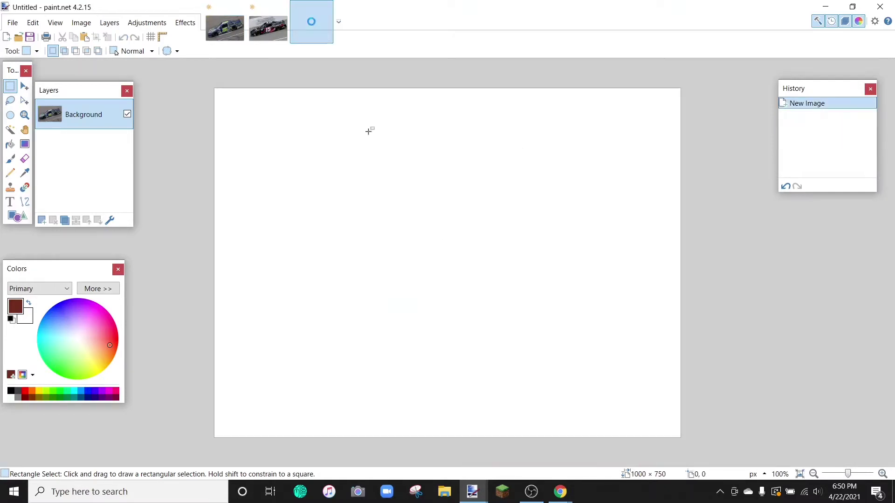
{"action": "left_click", "coordinate": [88, 41]}
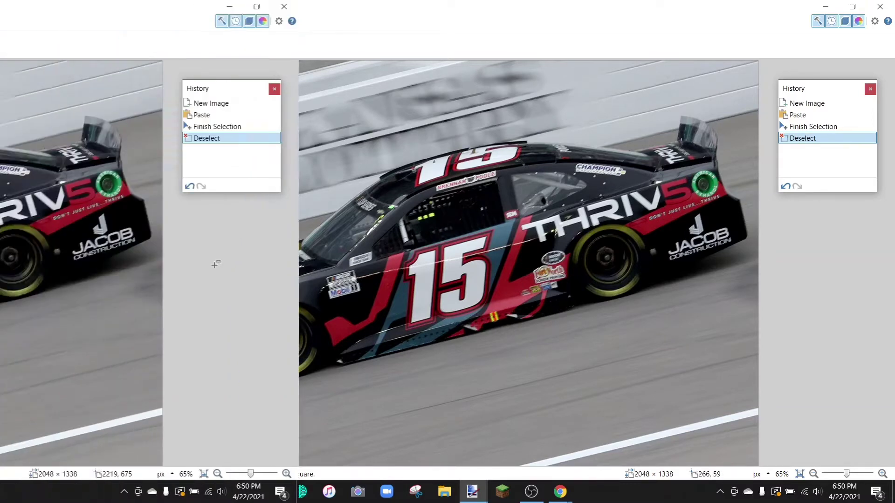
Select the entire blue NVDonor.org #15 car image and copy it.
{"action": "key", "text": "ctrl+Tab"}
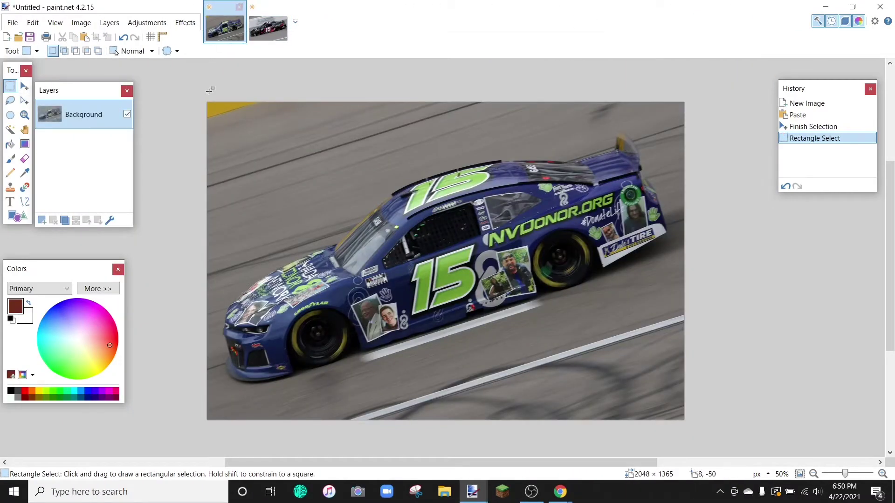
{"action": "left_click", "coordinate": [567, 227]}
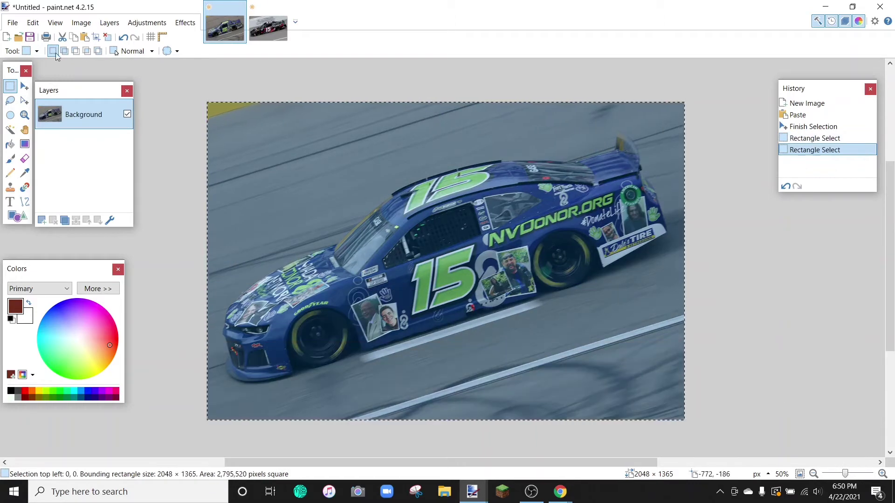
{"action": "left_click", "coordinate": [73, 41]}
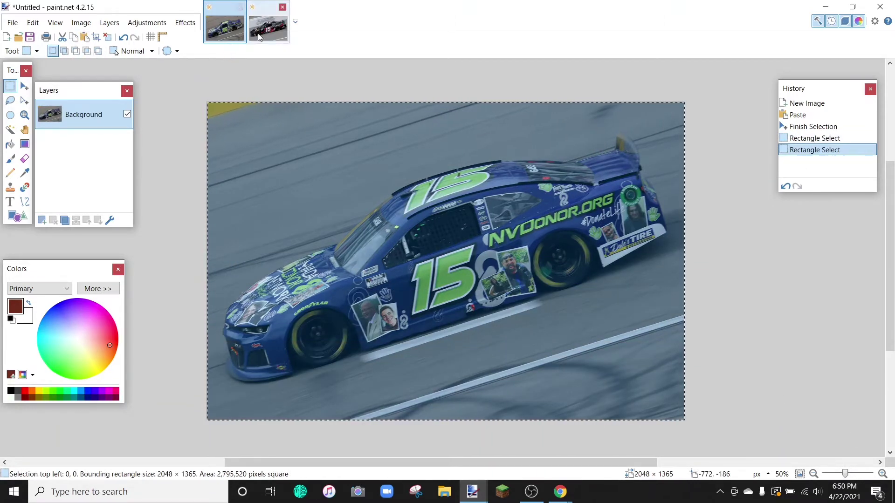
Add a new layer to the black Thriv #15 car image, paste the NVDonor.org car into it keeping the canvas size, and deselect.
{"action": "key", "text": "ctrl+Tab"}
{"action": "left_click", "coordinate": [42, 223]}
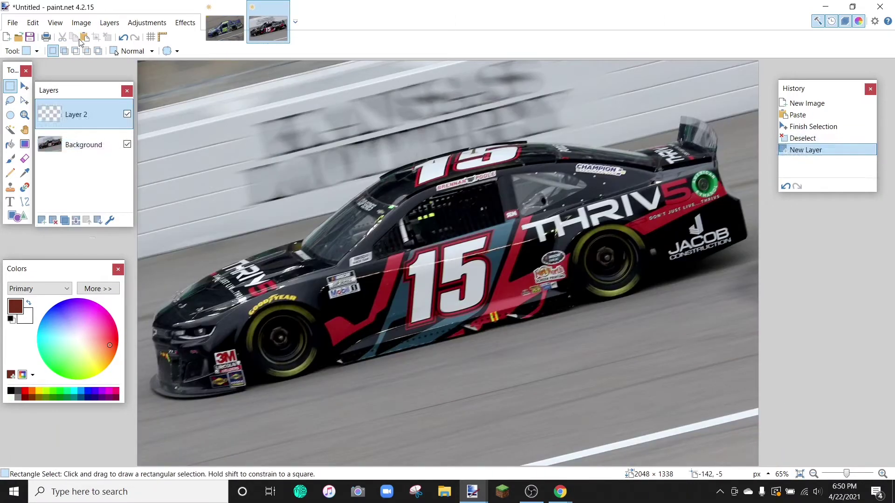
{"action": "key", "text": "ctrl+v"}
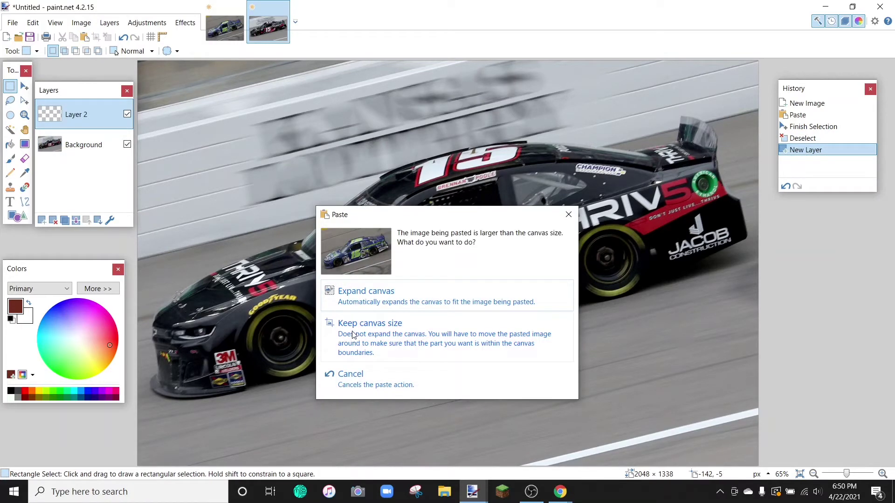
{"action": "left_click", "coordinate": [352, 334]}
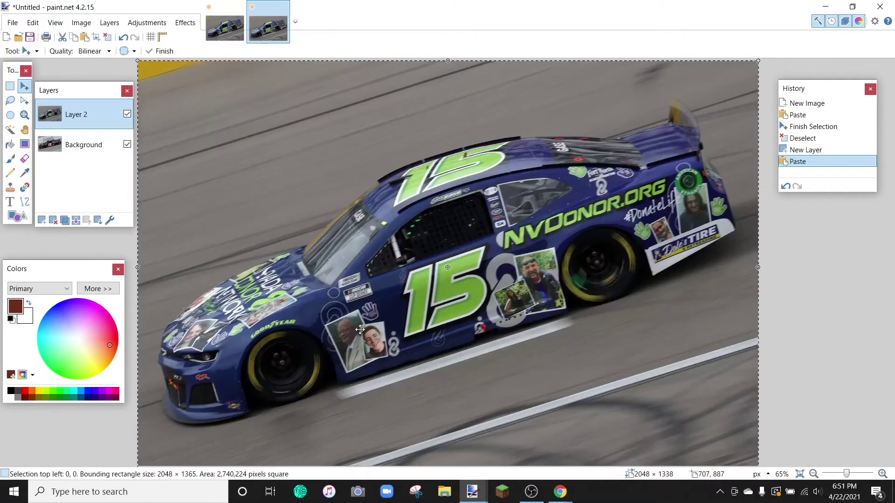
{"action": "left_click", "coordinate": [813, 474]}
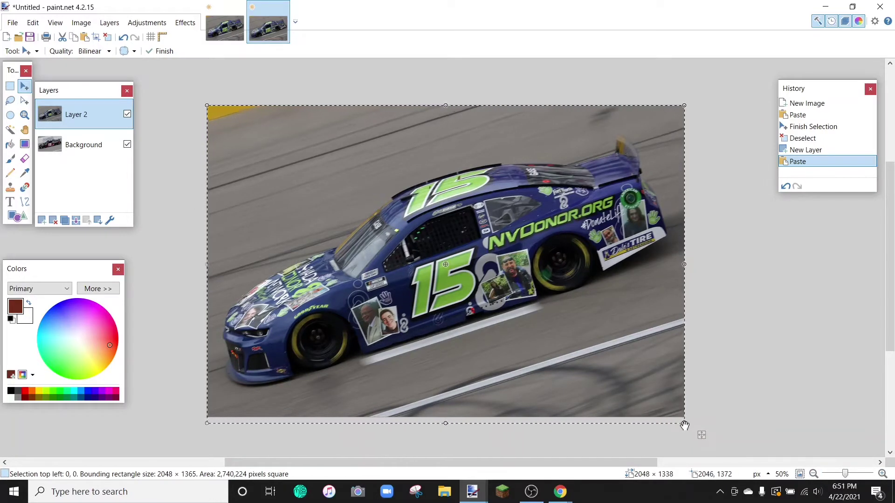
{"action": "left_click", "coordinate": [10, 86]}
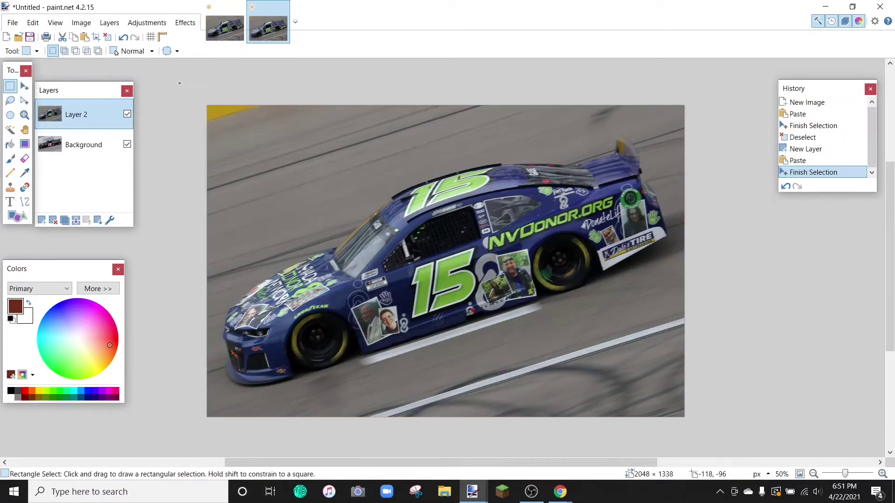
{"action": "left_click", "coordinate": [179, 83]}
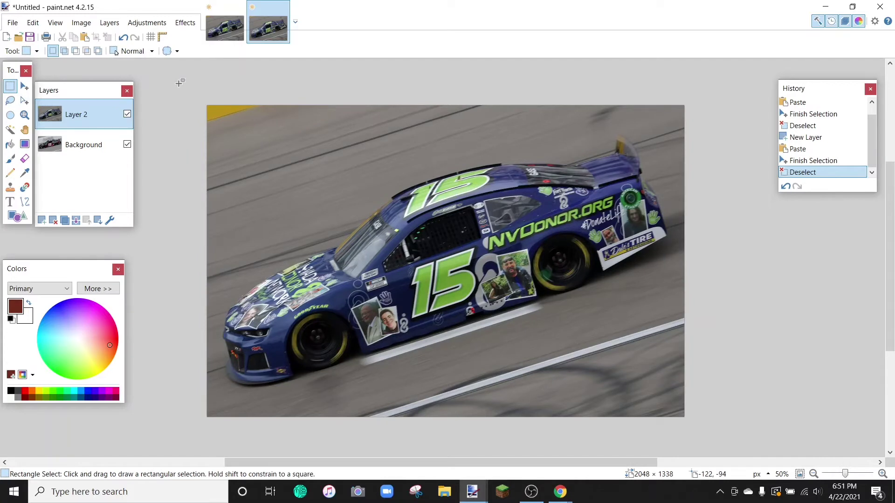
Cut rectangular areas off the front, top, bottom and rear of the pasted NVDonor.org layer, leaving only the door section with the number 15.
{"action": "left_click_drag", "start_coordinate": [182, 82], "coordinate": [399, 493]}
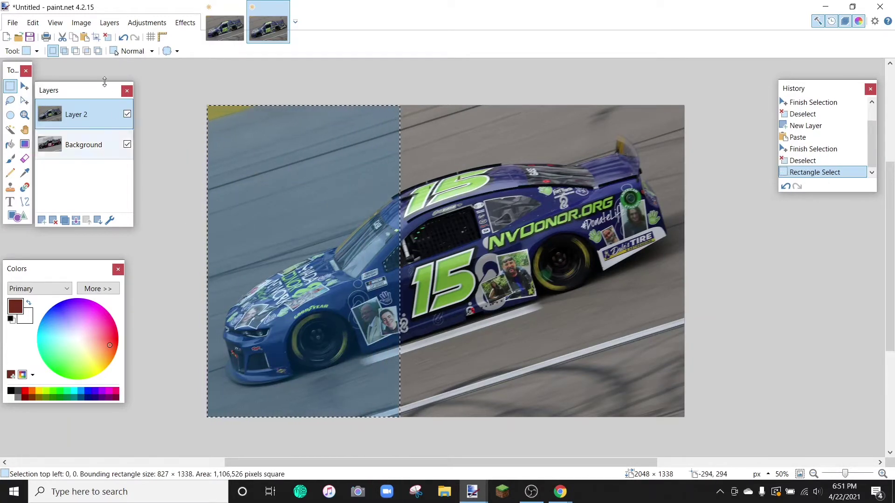
{"action": "left_click", "coordinate": [62, 37]}
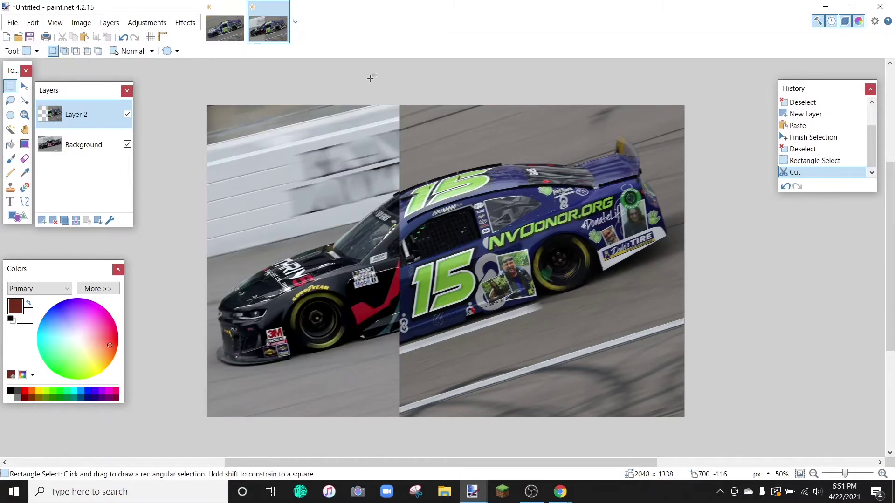
{"action": "left_click_drag", "start_coordinate": [370, 93], "coordinate": [689, 166]}
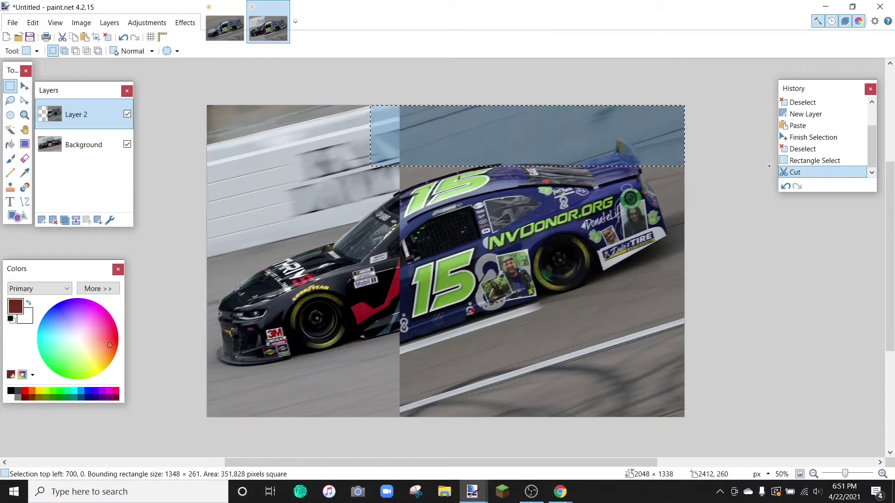
{"action": "left_click", "coordinate": [64, 39]}
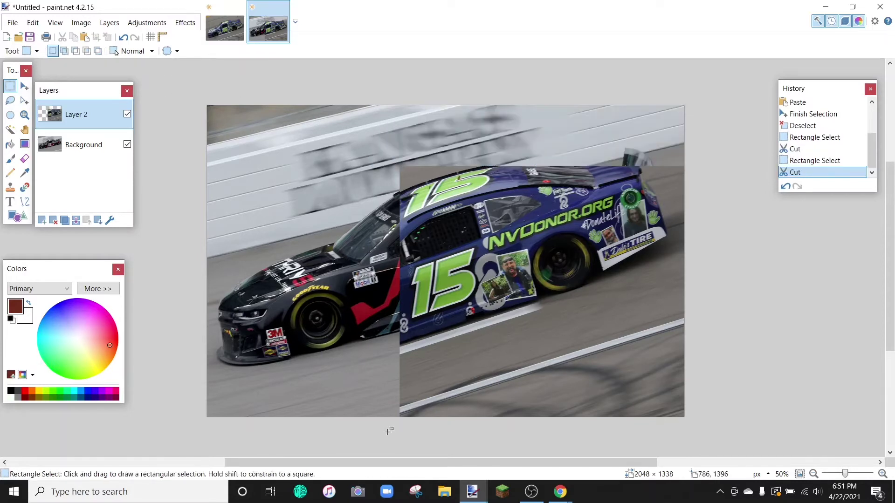
{"action": "left_click_drag", "start_coordinate": [364, 432], "coordinate": [832, 322]}
{"action": "left_click", "coordinate": [62, 37]}
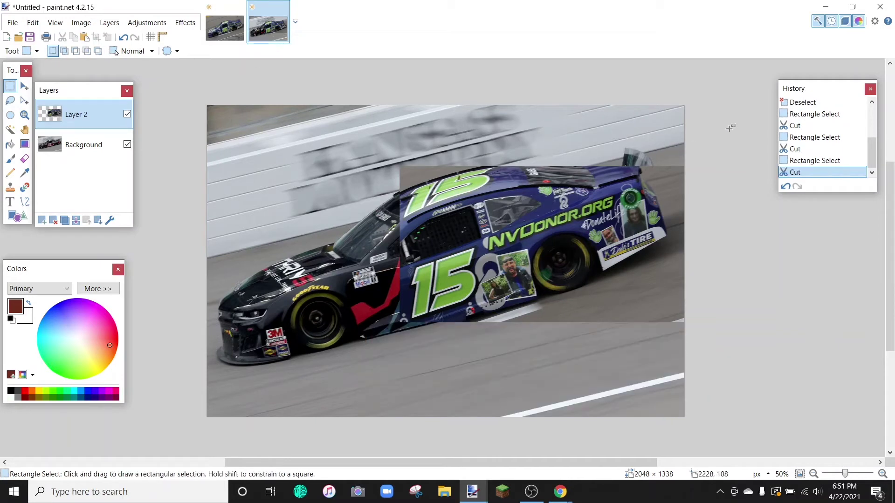
{"action": "left_click_drag", "start_coordinate": [727, 113], "coordinate": [499, 418]}
{"action": "left_click", "coordinate": [62, 37]}
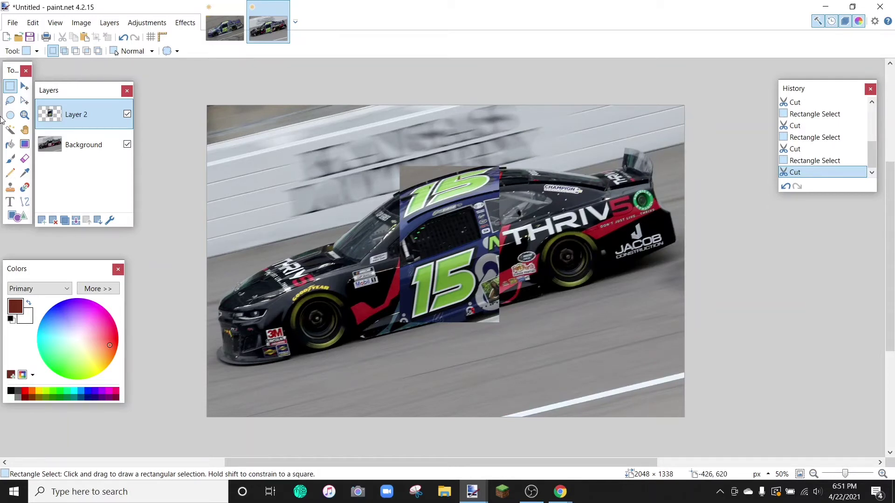
Erase the pasted door section below and behind the door number, including the rear window area, using the eraser at brush width 125.
{"action": "left_click", "coordinate": [24, 159]}
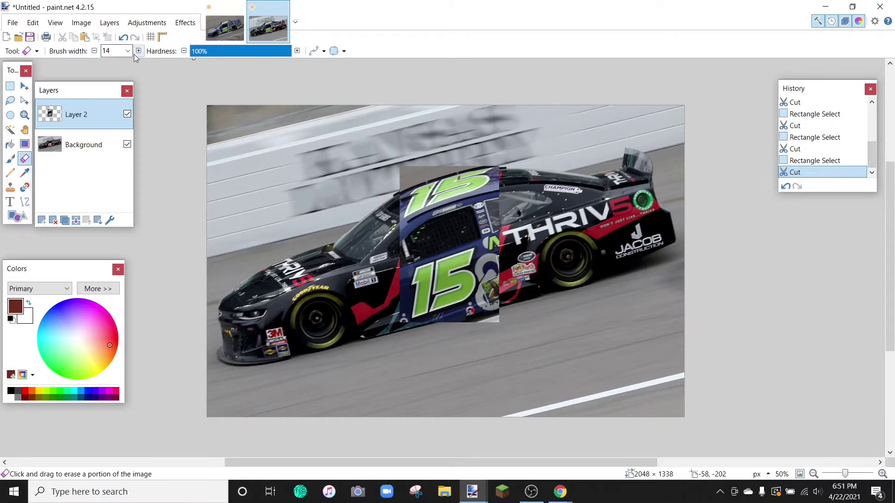
{"action": "left_click", "coordinate": [127, 50]}
{"action": "left_click", "coordinate": [116, 308]}
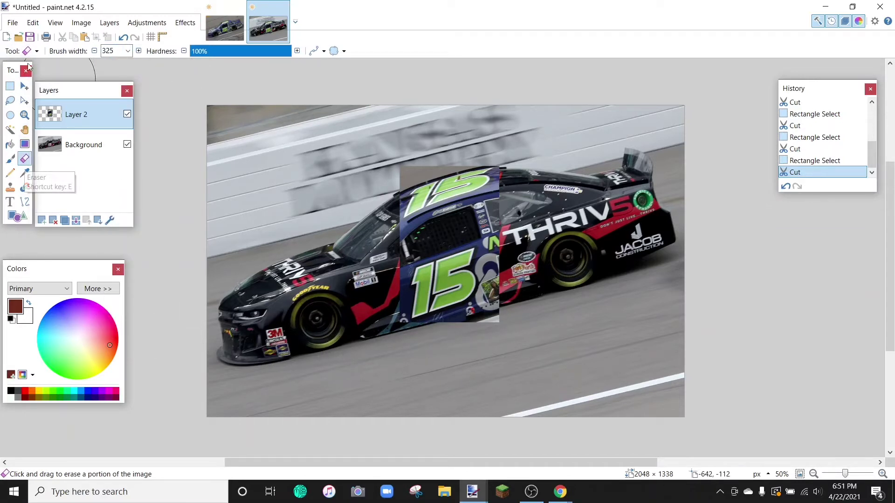
{"action": "left_click", "coordinate": [128, 50]}
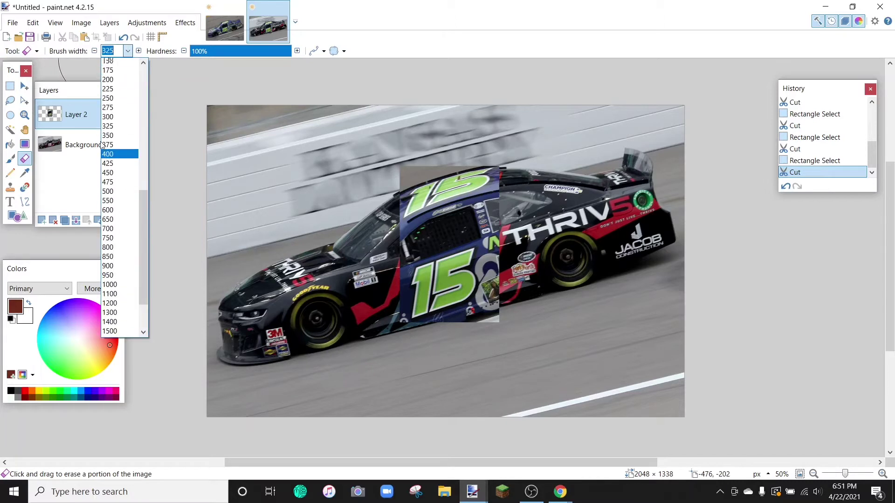
{"action": "left_click", "coordinate": [114, 62]}
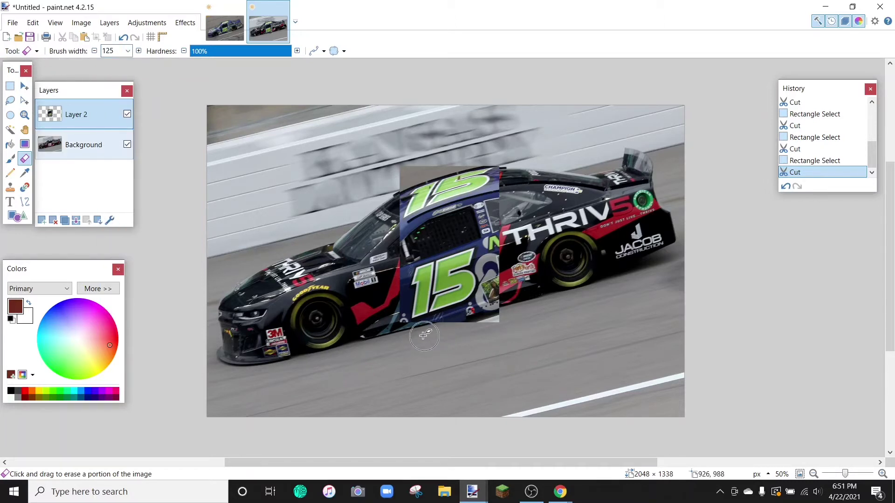
{"action": "left_click_drag", "start_coordinate": [442, 328], "coordinate": [485, 304]}
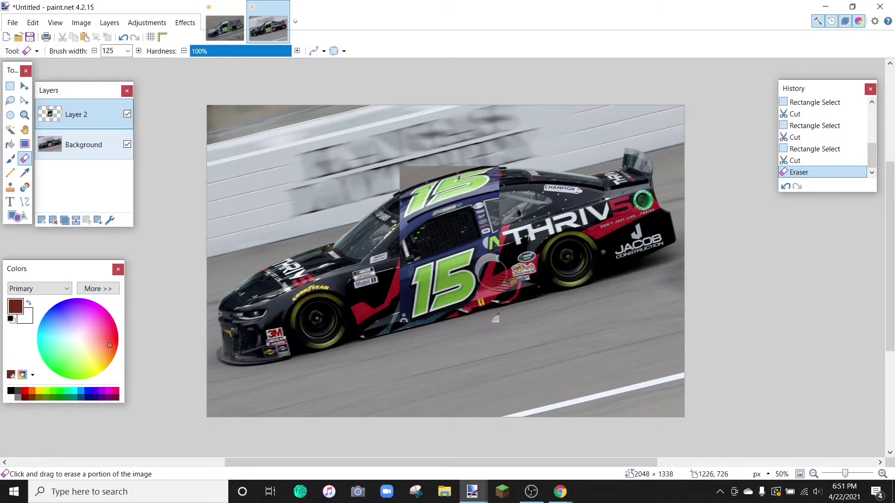
{"action": "mouse_move", "coordinate": [488, 269]}
{"action": "left_mouse_down"}
{"action": "mouse_move", "coordinate": [502, 205]}
{"action": "mouse_move", "coordinate": [444, 217]}
{"action": "mouse_move", "coordinate": [469, 210]}
{"action": "left_mouse_up"}
{"action": "left_click", "coordinate": [781, 186]}
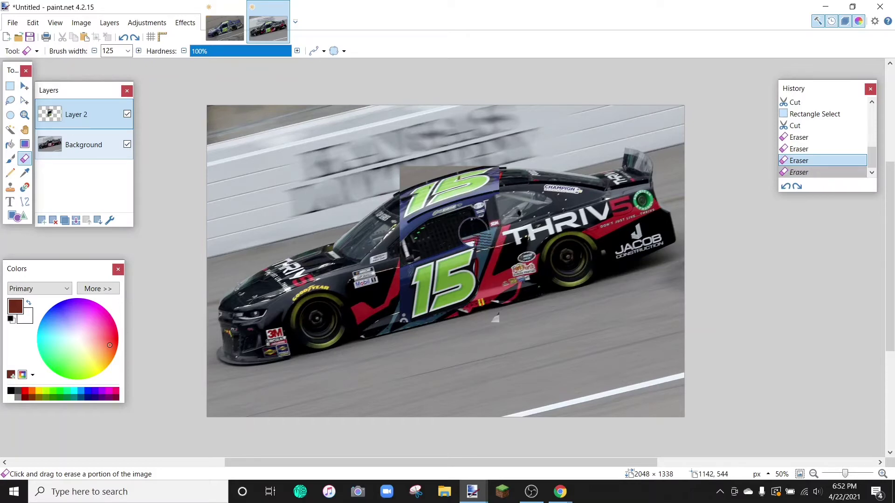
{"action": "key", "text": "ctrl+y"}
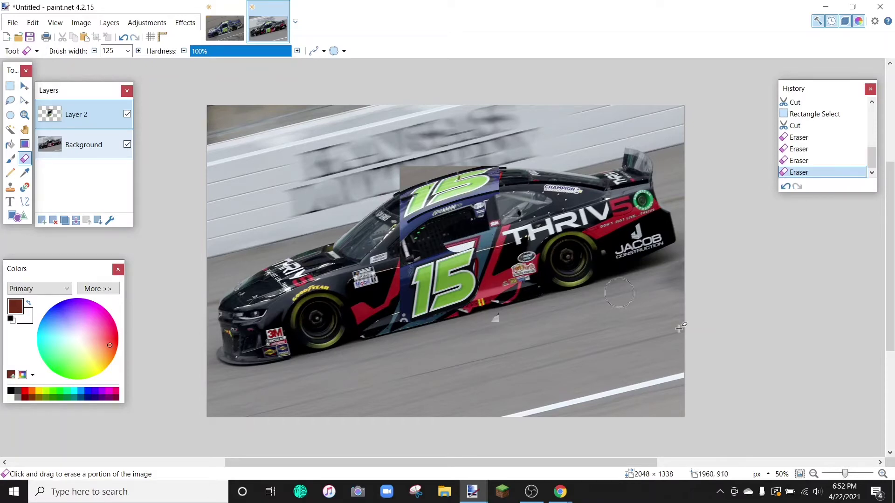
Undo the last eraser stroke, then erase the pasted window and blue bodywork above the green door number in close-up.
{"action": "left_click", "coordinate": [882, 474]}
{"action": "left_click", "coordinate": [882, 474]}
{"action": "left_click", "coordinate": [882, 473]}
{"action": "left_click", "coordinate": [882, 473]}
{"action": "left_click", "coordinate": [882, 474]}
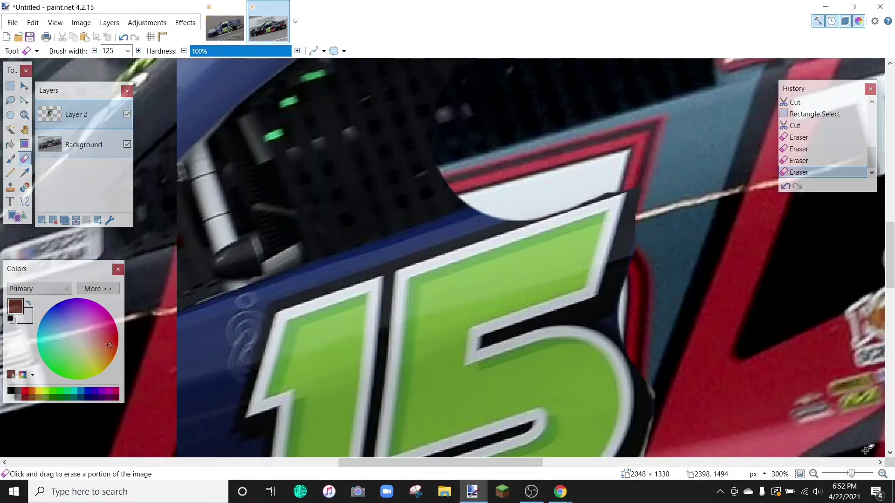
{"action": "left_click", "coordinate": [786, 187]}
{"action": "scroll", "coordinate": [722, 205], "scroll_direction": "up", "scroll_amount": 2}
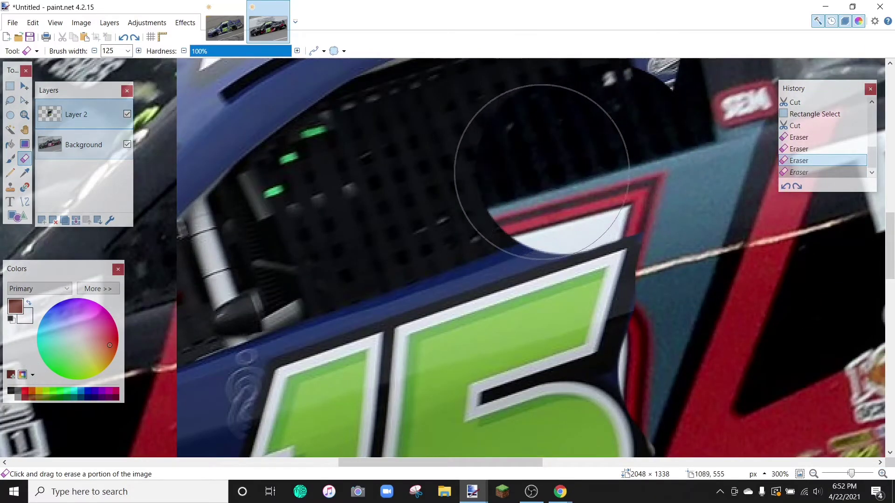
{"action": "mouse_move", "coordinate": [455, 206]}
{"action": "left_mouse_down"}
{"action": "mouse_move", "coordinate": [409, 200]}
{"action": "mouse_move", "coordinate": [351, 220]}
{"action": "mouse_move", "coordinate": [377, 214]}
{"action": "left_mouse_up"}
{"action": "mouse_move", "coordinate": [436, 211]}
{"action": "left_mouse_down"}
{"action": "mouse_move", "coordinate": [443, 200]}
{"action": "mouse_move", "coordinate": [382, 219]}
{"action": "mouse_move", "coordinate": [388, 230]}
{"action": "mouse_move", "coordinate": [374, 195]}
{"action": "mouse_move", "coordinate": [210, 236]}
{"action": "mouse_move", "coordinate": [354, 235]}
{"action": "mouse_move", "coordinate": [301, 235]}
{"action": "mouse_move", "coordinate": [244, 250]}
{"action": "mouse_move", "coordinate": [324, 250]}
{"action": "left_mouse_up"}
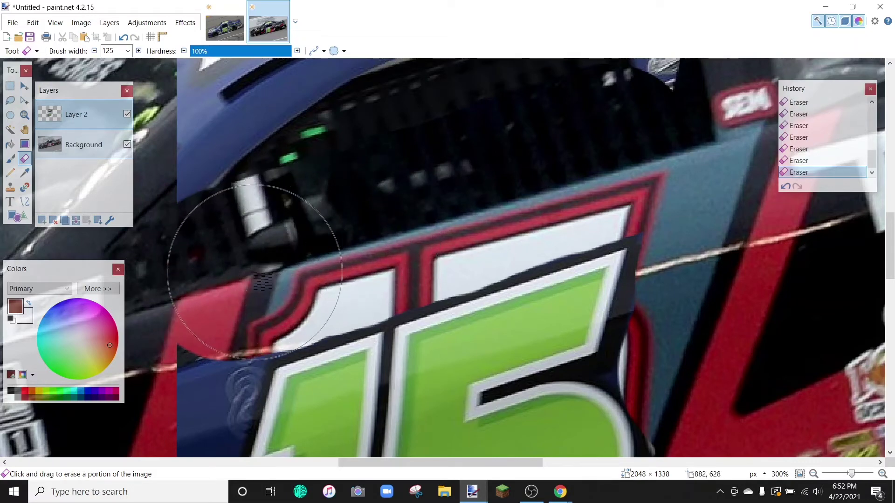
Erase the pasted blue bodywork in front of and below the 1 of the door number.
{"action": "scroll", "coordinate": [379, 224], "scroll_direction": "down", "scroll_amount": 5}
{"action": "scroll", "coordinate": [512, 326], "scroll_direction": "left", "scroll_amount": 6}
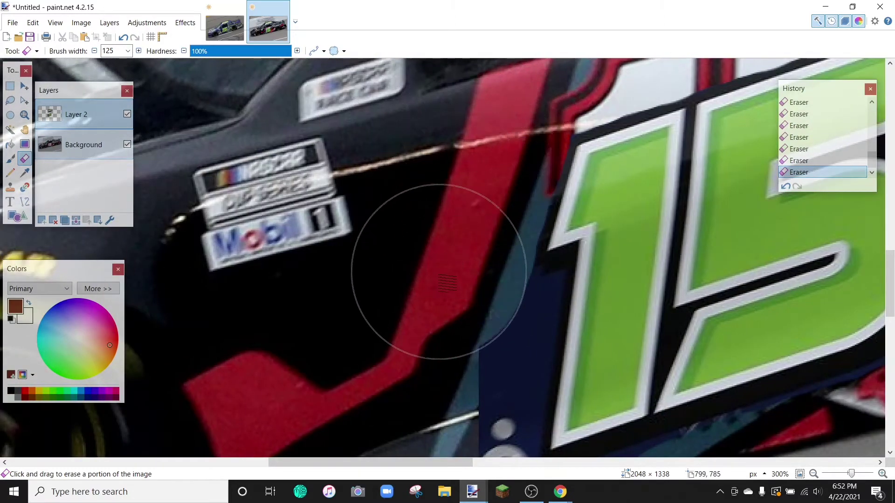
{"action": "scroll", "coordinate": [439, 298], "scroll_direction": "down", "scroll_amount": 3}
{"action": "mouse_move", "coordinate": [453, 331]}
{"action": "left_mouse_down"}
{"action": "mouse_move", "coordinate": [463, 209]}
{"action": "mouse_move", "coordinate": [471, 212]}
{"action": "mouse_move", "coordinate": [424, 299]}
{"action": "left_mouse_up"}
{"action": "scroll", "coordinate": [559, 390], "scroll_direction": "up", "scroll_amount": 1}
{"action": "scroll", "coordinate": [475, 355], "scroll_direction": "down", "scroll_amount": 2}
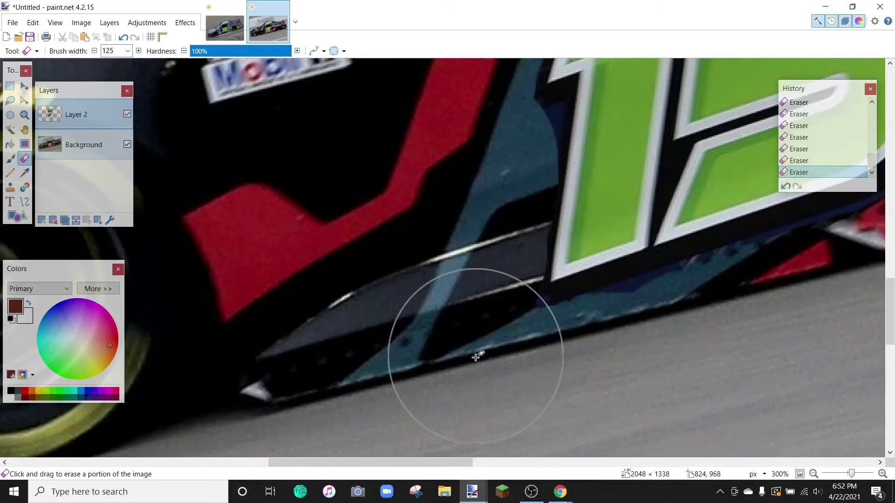
{"action": "scroll", "coordinate": [659, 420], "scroll_direction": "up", "scroll_amount": 2}
{"action": "scroll", "coordinate": [622, 381], "scroll_direction": "down", "scroll_amount": 2}
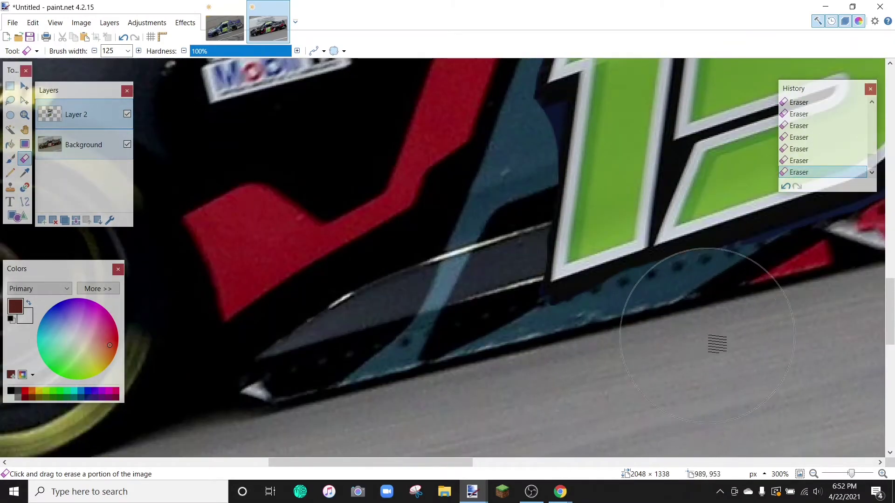
{"action": "key", "text": "ctrl+z"}
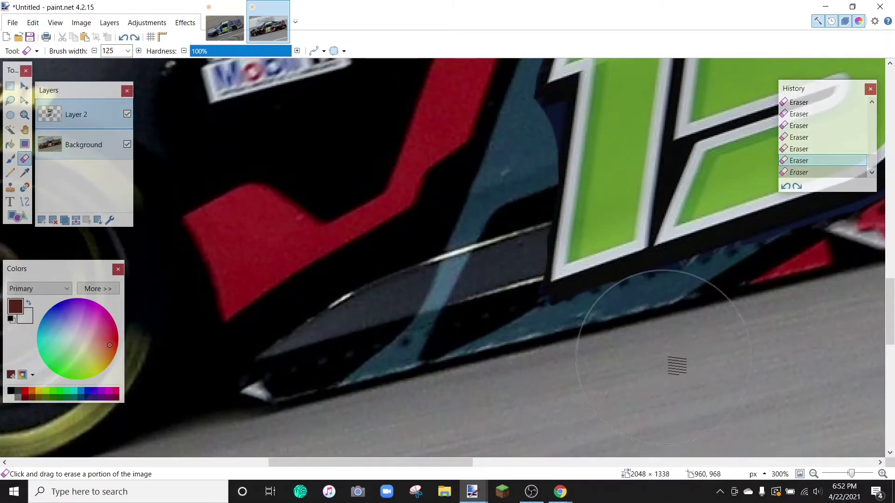
{"action": "left_click", "coordinate": [798, 172]}
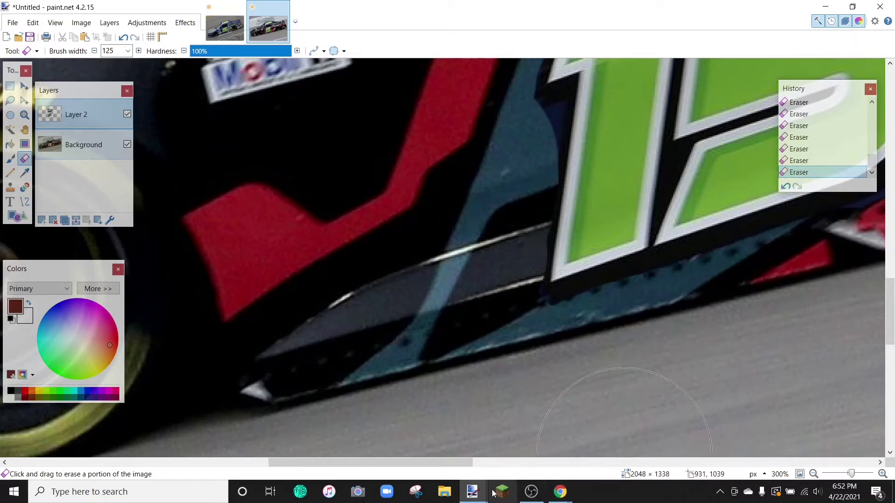
Erase the leftover light fragment of the pasted layer on the track below the car, behind the door number.
{"action": "left_click_drag", "start_coordinate": [462, 461], "coordinate": [565, 444]}
{"action": "scroll", "coordinate": [566, 410], "scroll_direction": "up", "scroll_amount": 1}
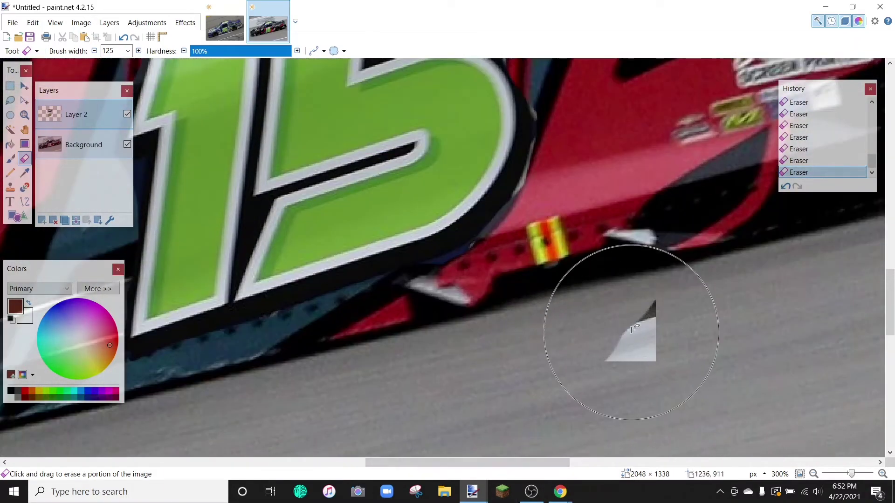
{"action": "scroll", "coordinate": [560, 382], "scroll_direction": "up", "scroll_amount": 2}
{"action": "scroll", "coordinate": [529, 410], "scroll_direction": "down", "scroll_amount": 2}
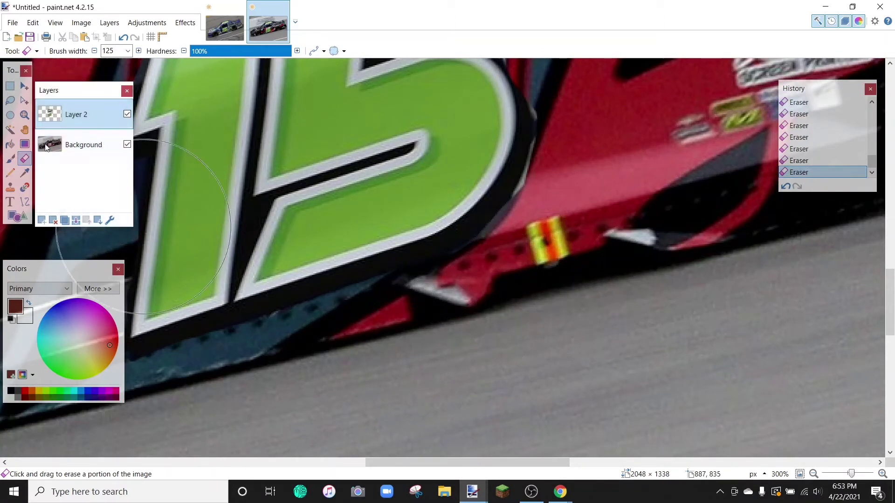
{"action": "left_click", "coordinate": [10, 101]}
{"action": "mouse_move", "coordinate": [699, 195]}
{"action": "left_mouse_down"}
{"action": "mouse_move", "coordinate": [628, 347]}
{"action": "mouse_move", "coordinate": [740, 347]}
{"action": "left_mouse_up"}
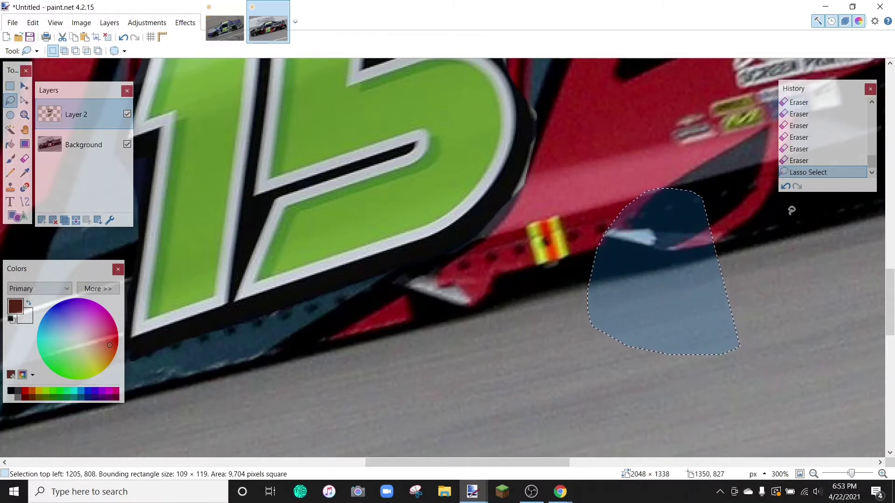
{"action": "left_click", "coordinate": [785, 185]}
Erase the jagged remnants along the rear edge of the door number's 5.
{"action": "left_click", "coordinate": [24, 159]}
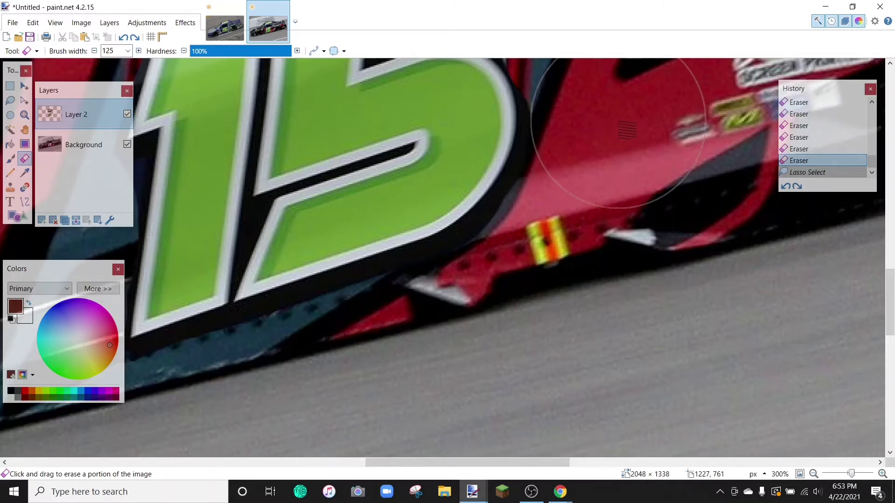
{"action": "left_click_drag", "start_coordinate": [626, 131], "coordinate": [623, 100]}
{"action": "scroll", "coordinate": [627, 186], "scroll_direction": "up", "scroll_amount": 1}
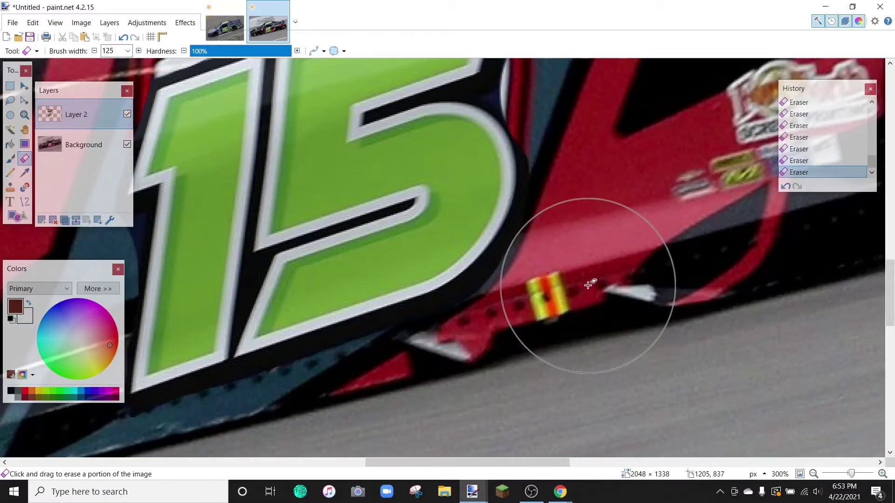
{"action": "scroll", "coordinate": [621, 256], "scroll_direction": "up", "scroll_amount": 2}
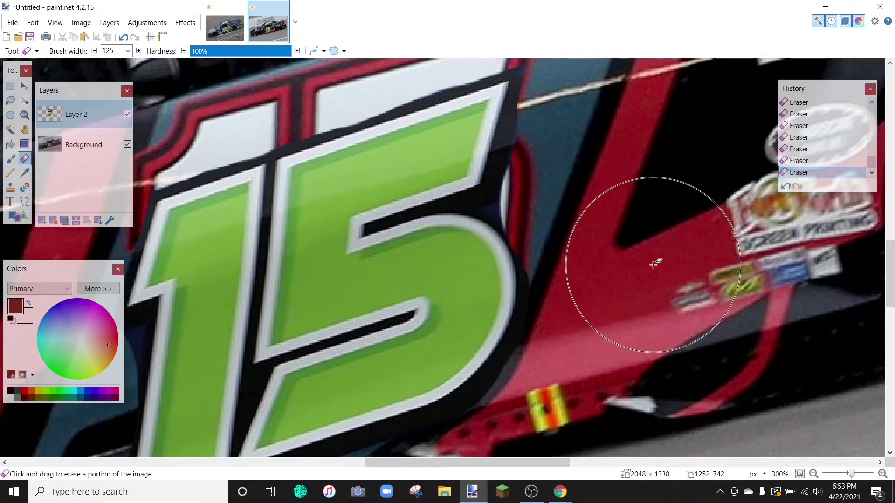
{"action": "scroll", "coordinate": [647, 261], "scroll_direction": "up", "scroll_amount": 1}
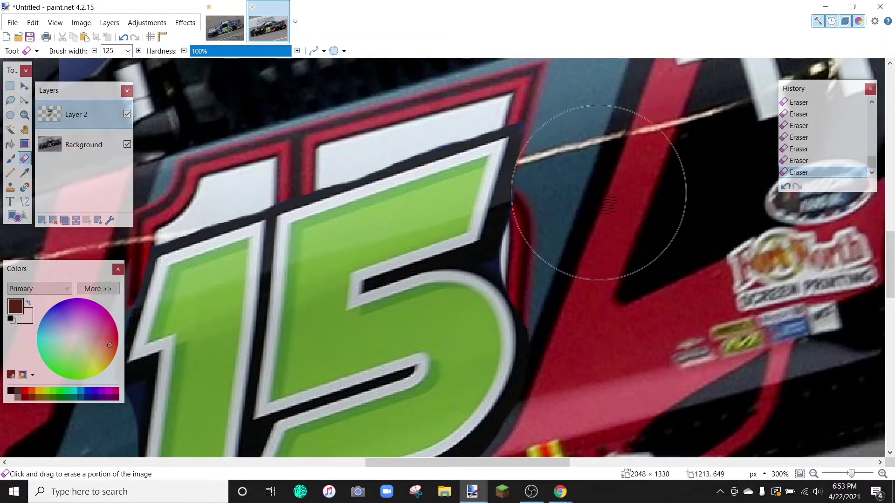
{"action": "scroll", "coordinate": [606, 261], "scroll_direction": "up", "scroll_amount": 1}
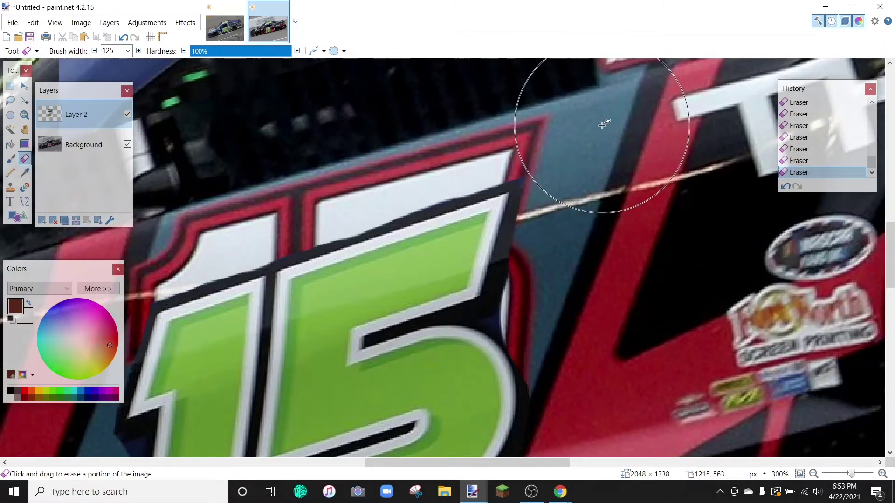
{"action": "scroll", "coordinate": [631, 245], "scroll_direction": "down", "scroll_amount": 4}
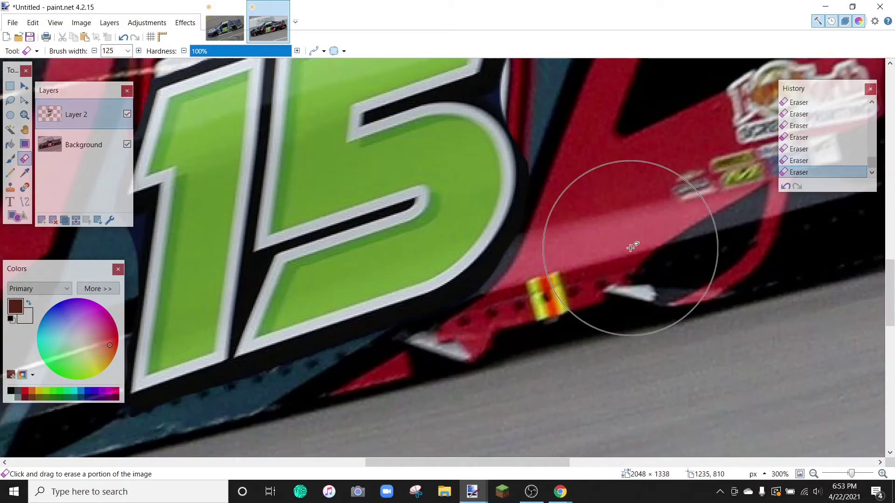
Set the eraser brush width to 30 and erase the blue remnants along the front edge of the door number's 1.
{"action": "left_click_drag", "start_coordinate": [429, 462], "coordinate": [305, 264]}
{"action": "left_click", "coordinate": [127, 50]}
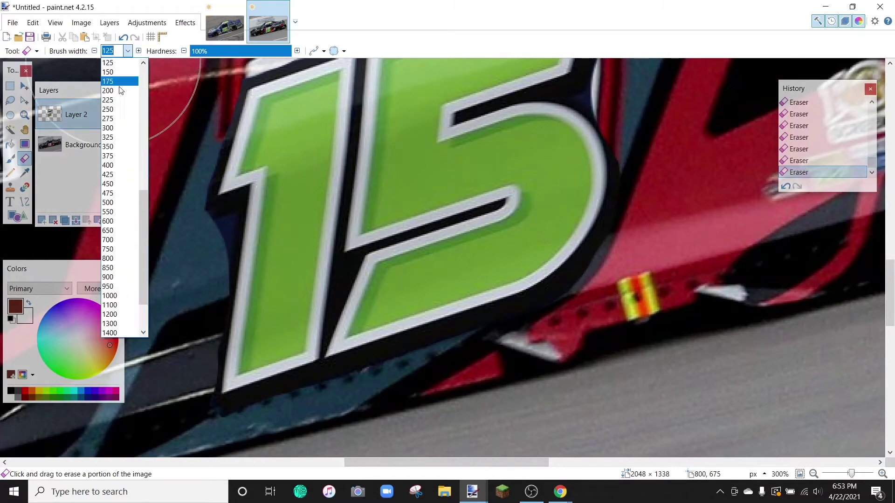
{"action": "scroll", "coordinate": [114, 84], "scroll_direction": "up", "scroll_amount": 5}
{"action": "left_click", "coordinate": [114, 70]}
{"action": "mouse_move", "coordinate": [216, 249]}
{"action": "left_mouse_down"}
{"action": "mouse_move", "coordinate": [210, 243]}
{"action": "mouse_move", "coordinate": [212, 289]}
{"action": "left_mouse_up"}
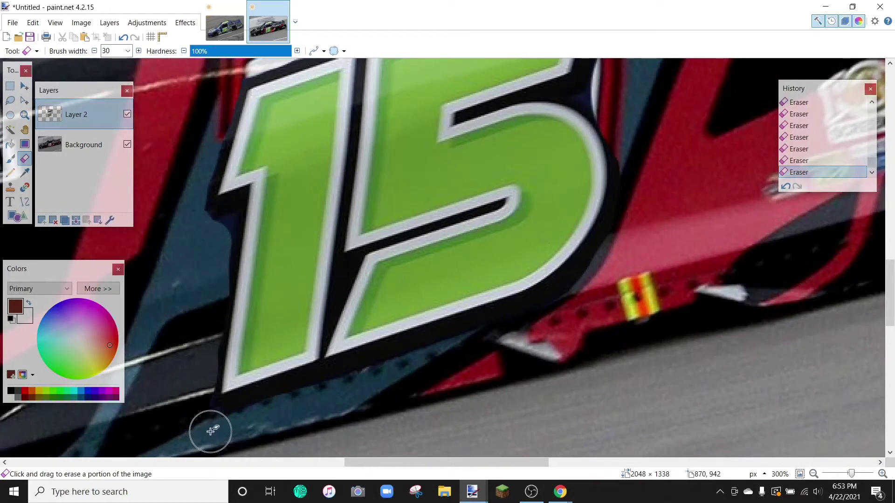
Set the eraser brush width to 4 and erase the fine blue remnants under the notch and along the stem of the 1.
{"action": "scroll", "coordinate": [635, 371], "scroll_direction": "up", "scroll_amount": 2}
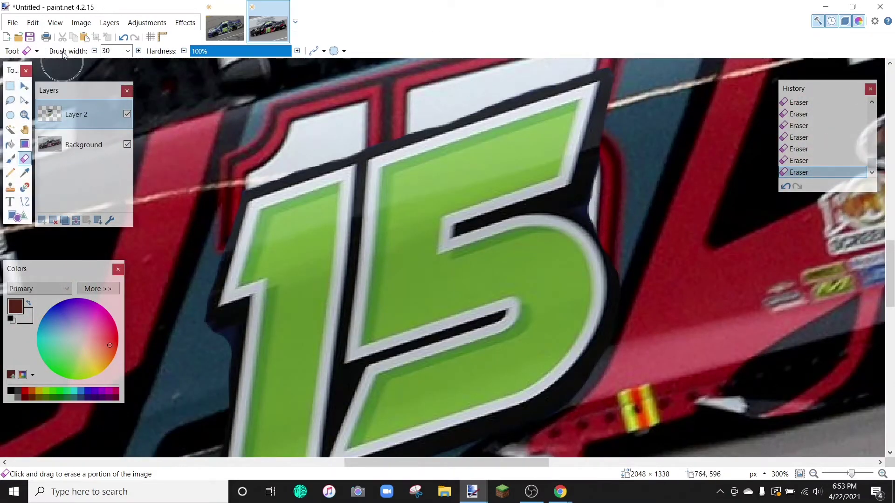
{"action": "left_click", "coordinate": [127, 51]}
{"action": "scroll", "coordinate": [125, 107], "scroll_direction": "up", "scroll_amount": 5}
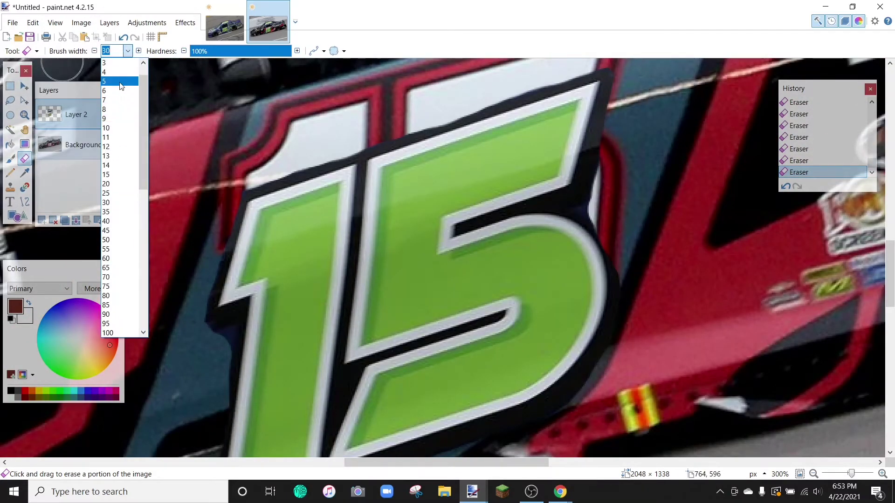
{"action": "left_click", "coordinate": [122, 85]}
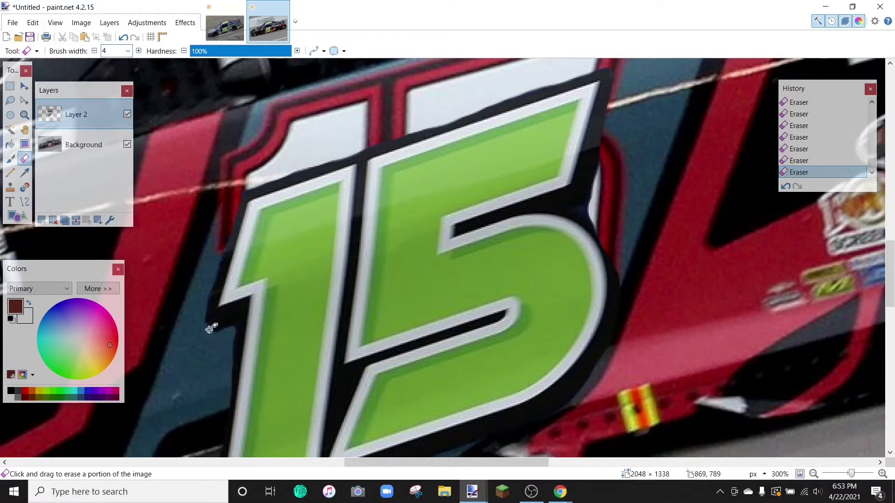
{"action": "scroll", "coordinate": [214, 307], "scroll_direction": "down", "scroll_amount": 5}
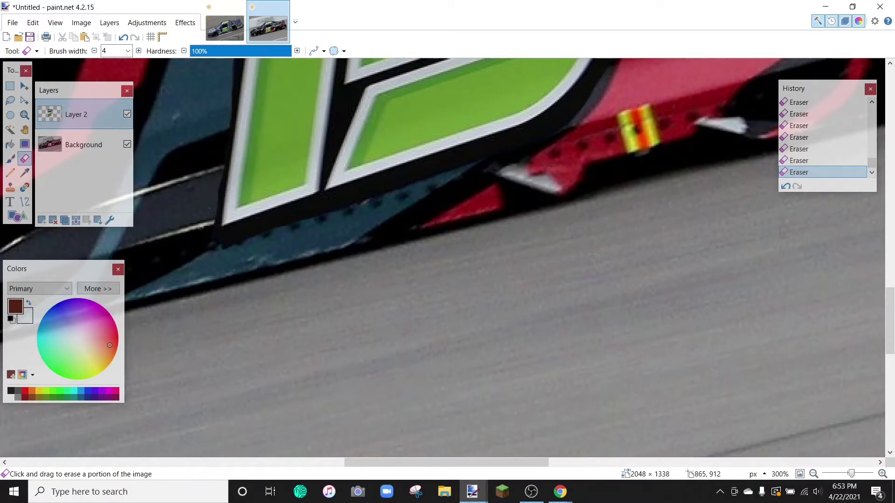
Undo the last eraser stroke and erase the blue remnant in the rear notch of the 5 again.
{"action": "scroll", "coordinate": [626, 296], "scroll_direction": "up", "scroll_amount": 5}
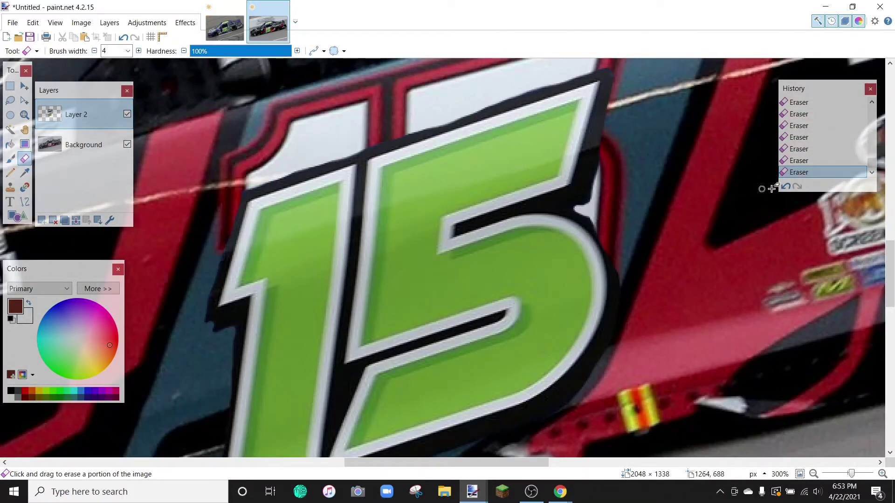
{"action": "key", "text": "ctrl+z"}
{"action": "left_click_drag", "start_coordinate": [585, 212], "coordinate": [597, 204]}
{"action": "scroll", "coordinate": [614, 184], "scroll_direction": "up", "scroll_amount": 1}
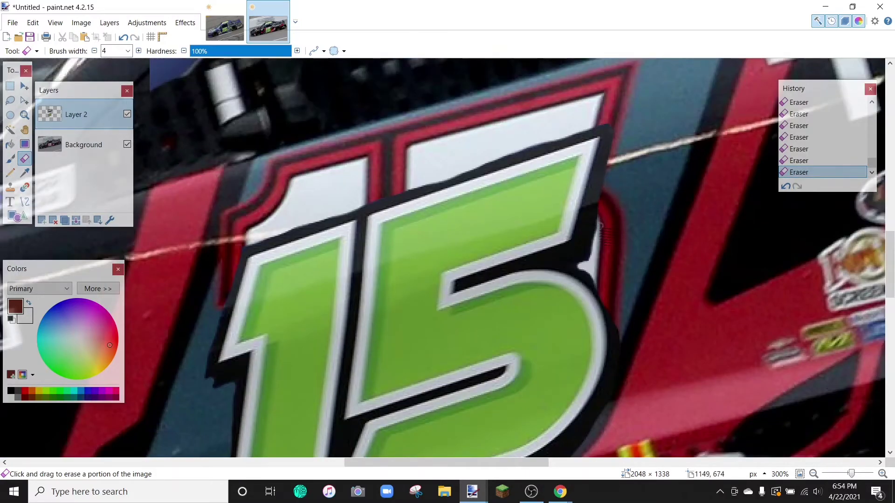
{"action": "scroll", "coordinate": [723, 286], "scroll_direction": "up", "scroll_amount": 1}
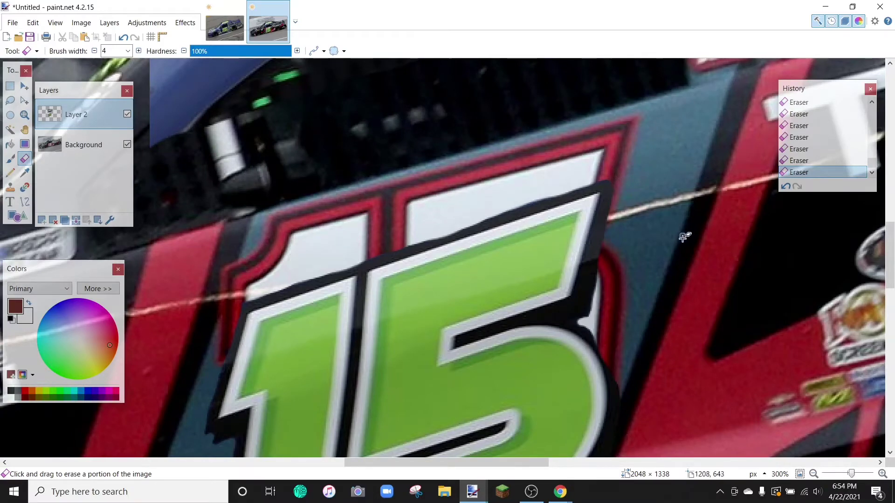
{"action": "left_click", "coordinate": [813, 473]}
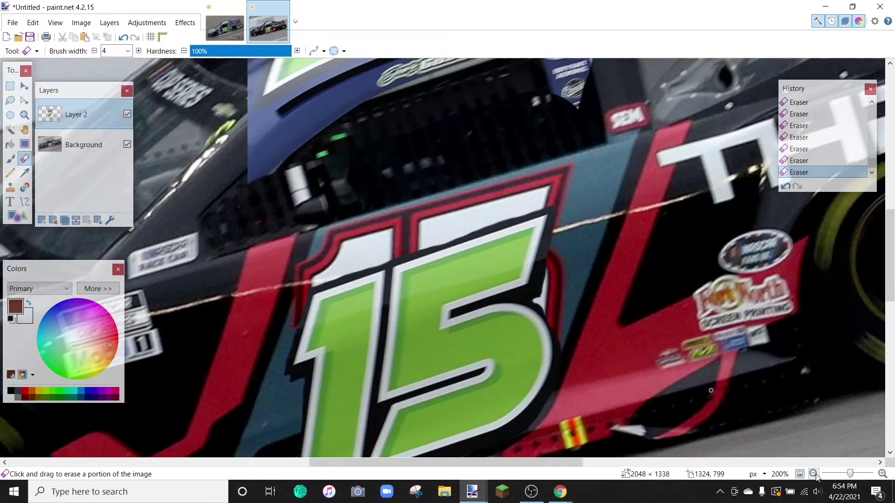
{"action": "left_click", "coordinate": [813, 474]}
{"action": "left_click", "coordinate": [813, 473]}
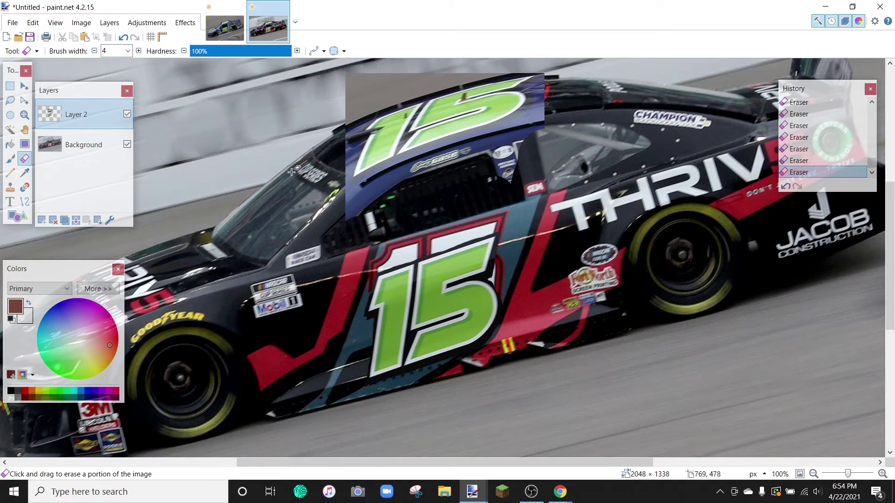
{"action": "left_click", "coordinate": [10, 86]}
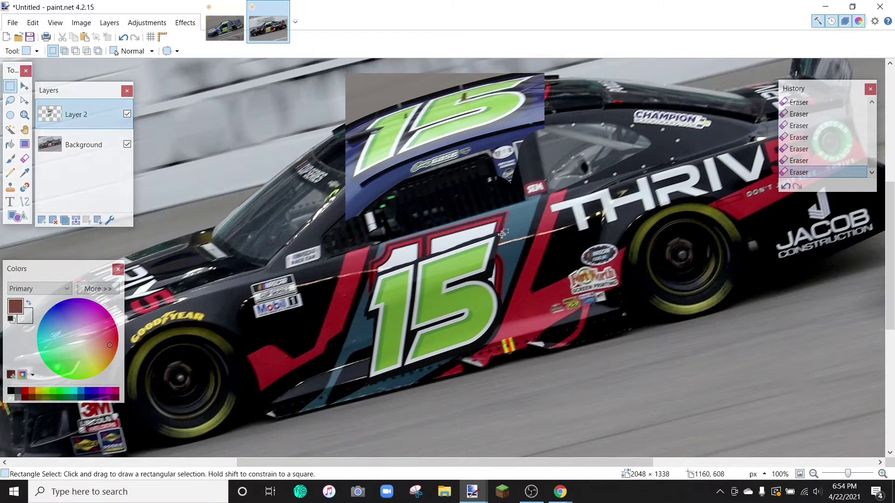
{"action": "left_click_drag", "start_coordinate": [511, 218], "coordinate": [357, 405]}
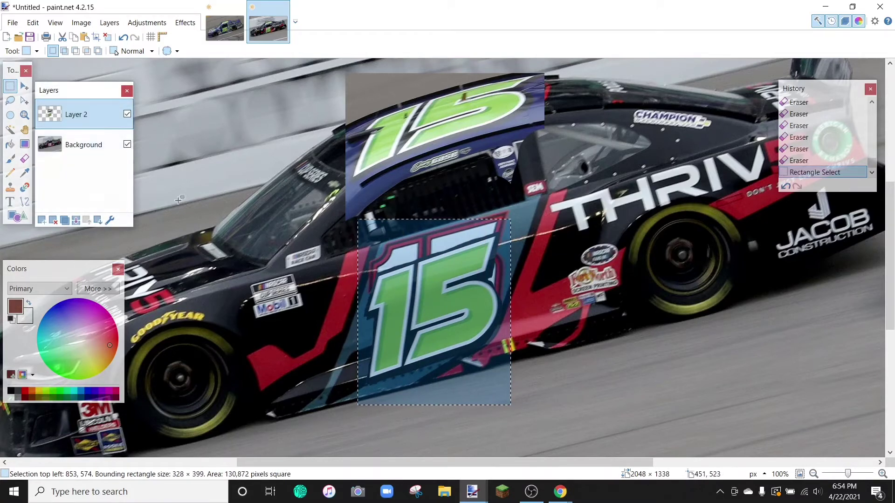
{"action": "left_click", "coordinate": [304, 238]}
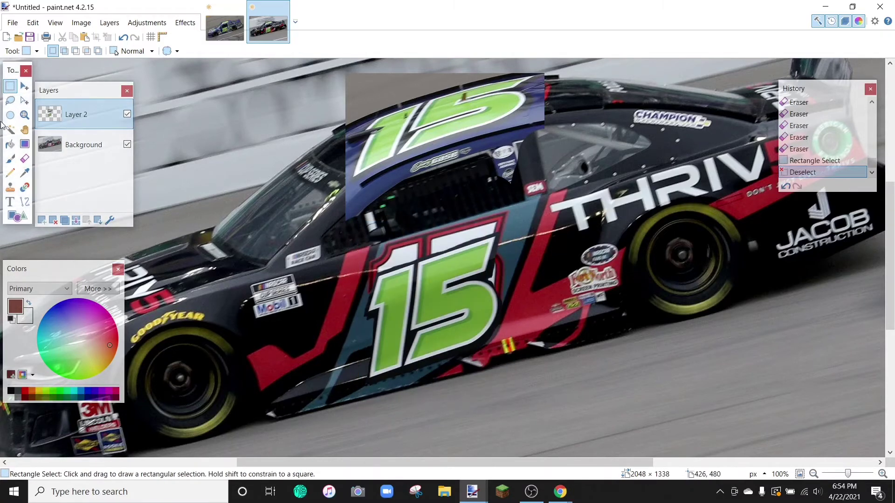
Erase the leftover fringe below the front notch of the green door number's 1 with the 4-pixel eraser.
{"action": "left_click", "coordinate": [24, 159]}
{"action": "left_click", "coordinate": [882, 474]}
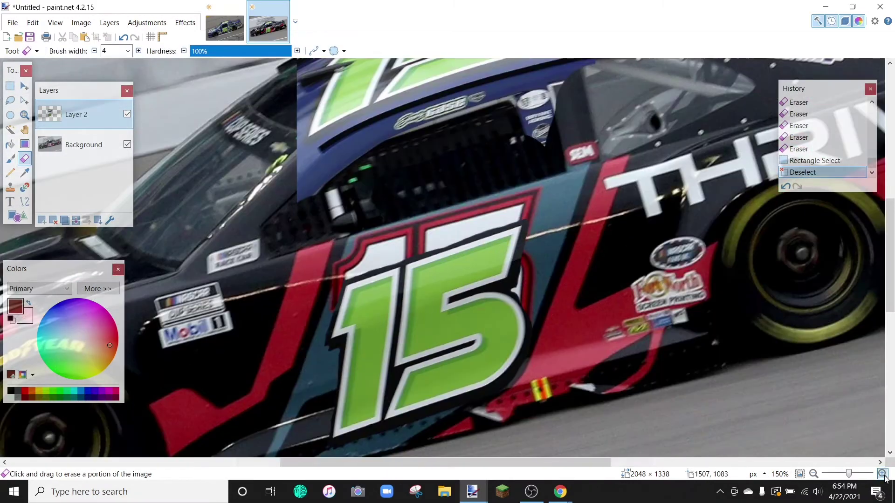
{"action": "left_click", "coordinate": [882, 474]}
{"action": "scroll", "coordinate": [485, 398], "scroll_direction": "left", "scroll_amount": 5}
{"action": "scroll", "coordinate": [484, 399], "scroll_direction": "down", "scroll_amount": 2}
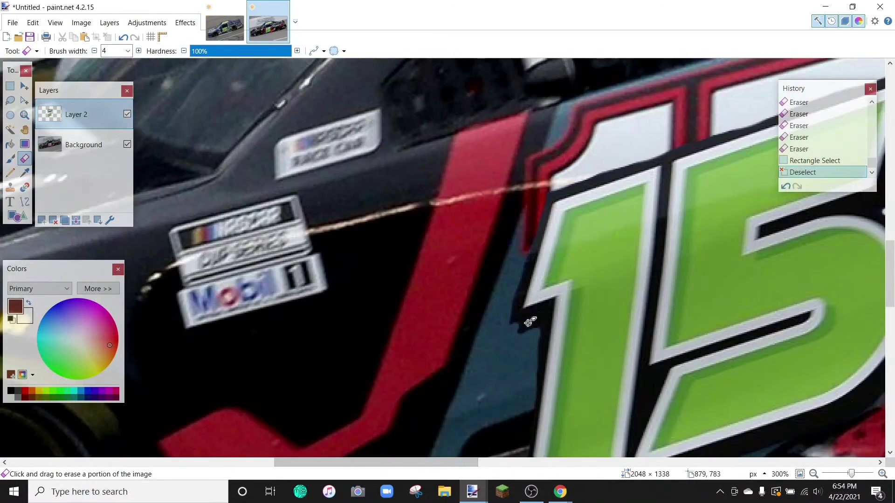
{"action": "mouse_move", "coordinate": [519, 335]}
{"action": "left_mouse_down"}
{"action": "mouse_move", "coordinate": [518, 326]}
{"action": "mouse_move", "coordinate": [514, 334]}
{"action": "left_mouse_up"}
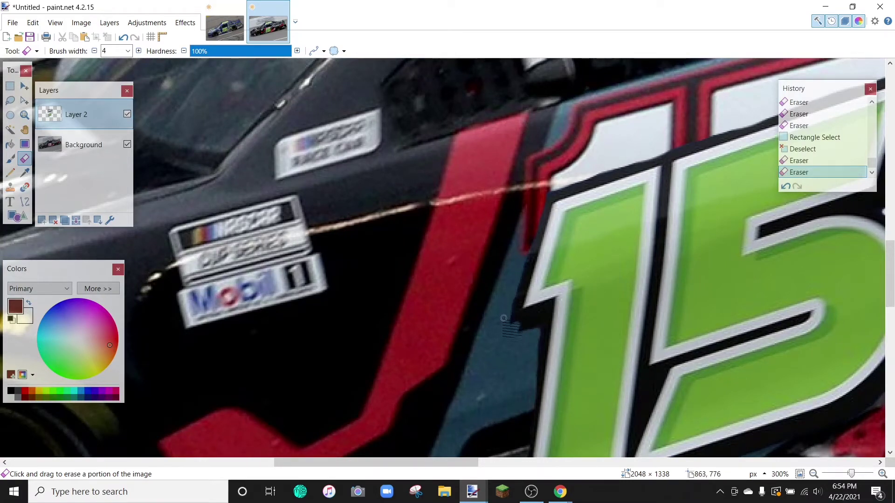
Select the green door 15 on Layer 2, rotate it about -3.4° and shift it slightly toward the car's rear.
{"action": "left_click", "coordinate": [813, 474]}
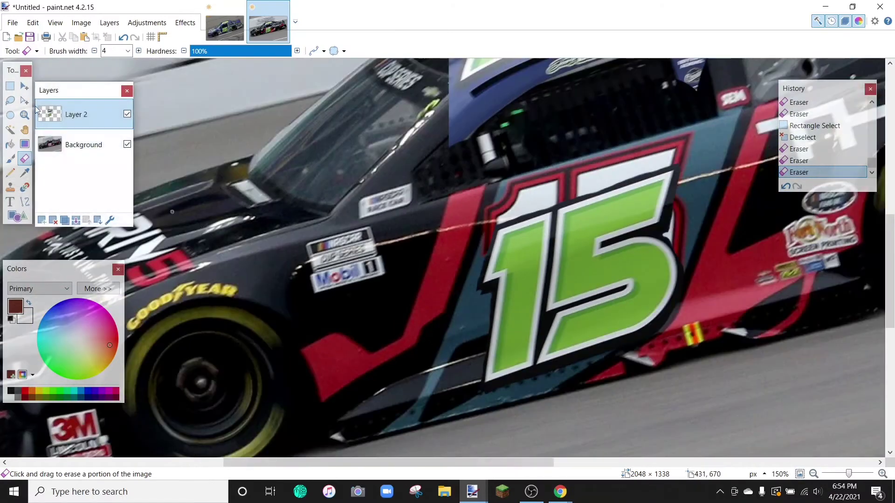
{"action": "left_click", "coordinate": [10, 86]}
{"action": "mouse_move", "coordinate": [684, 154]}
{"action": "left_mouse_down"}
{"action": "mouse_move", "coordinate": [690, 165]}
{"action": "mouse_move", "coordinate": [658, 214]}
{"action": "mouse_move", "coordinate": [481, 372]}
{"action": "mouse_move", "coordinate": [464, 400]}
{"action": "mouse_move", "coordinate": [473, 411]}
{"action": "left_mouse_up"}
{"action": "left_click", "coordinate": [25, 86]}
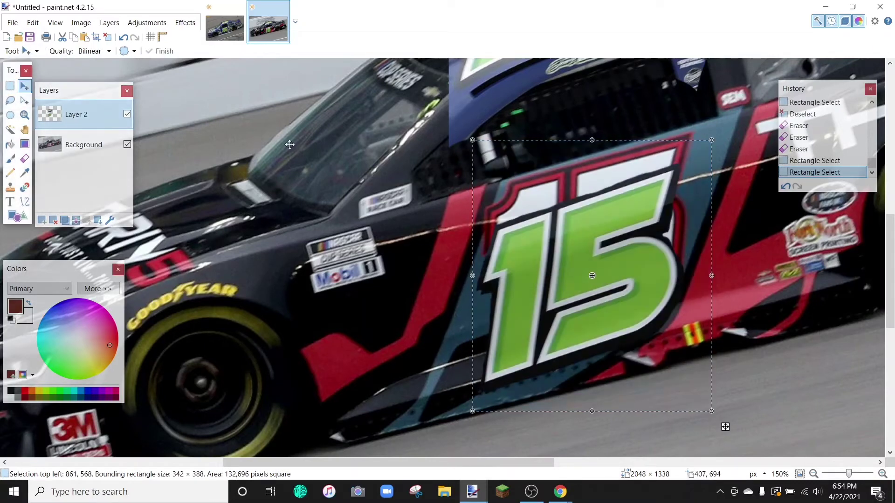
{"action": "left_click", "coordinate": [727, 377]}
{"action": "mouse_move", "coordinate": [729, 369]}
{"action": "left_mouse_down"}
{"action": "mouse_move", "coordinate": [706, 404]}
{"action": "mouse_move", "coordinate": [731, 386]}
{"action": "left_mouse_up"}
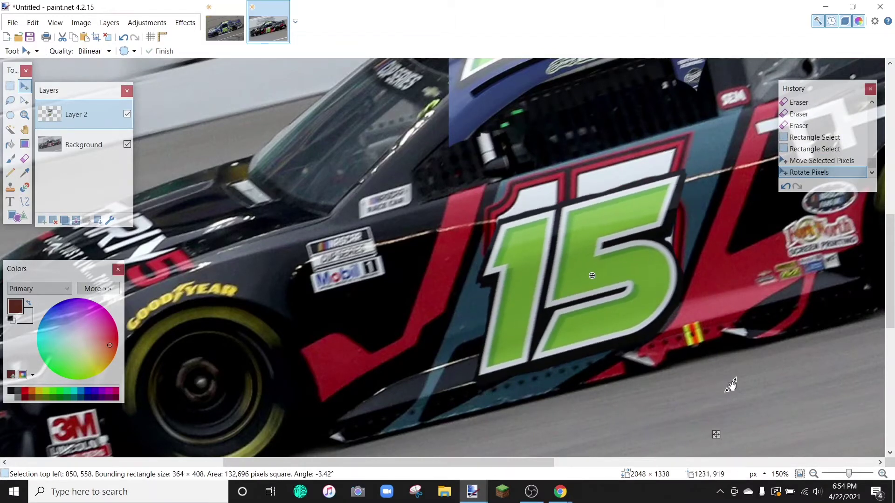
{"action": "mouse_move", "coordinate": [587, 333]}
{"action": "left_mouse_down"}
{"action": "mouse_move", "coordinate": [592, 292]}
{"action": "mouse_move", "coordinate": [596, 339]}
{"action": "left_mouse_up"}
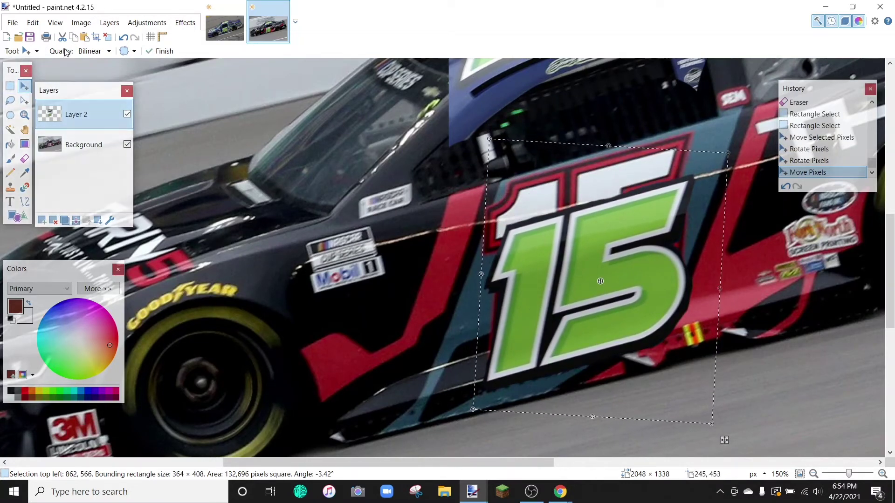
Paste the green door number onto a new layer, cut the original from Layer 2 and make Layer 3 active.
{"action": "left_click", "coordinate": [42, 220]}
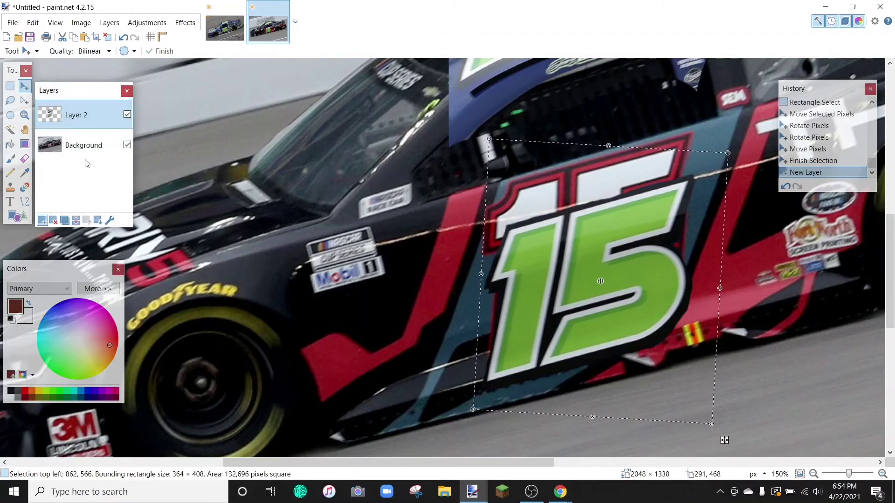
{"action": "left_click", "coordinate": [84, 37]}
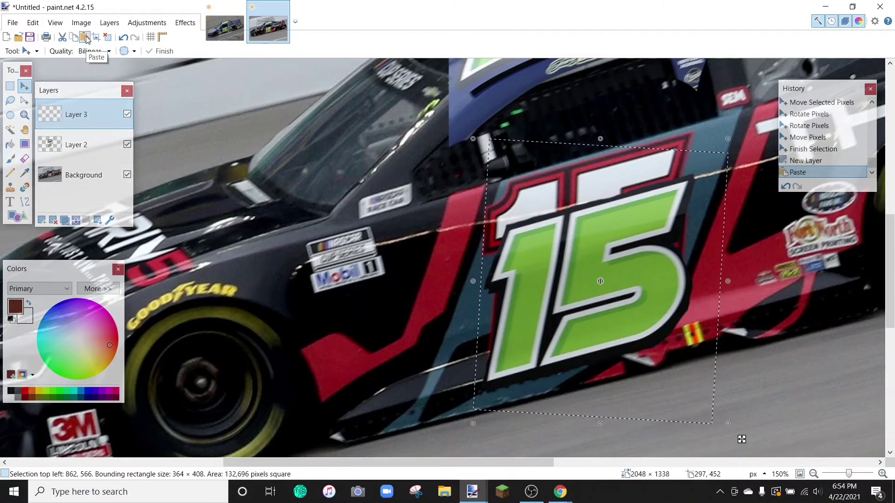
{"action": "left_click", "coordinate": [84, 149]}
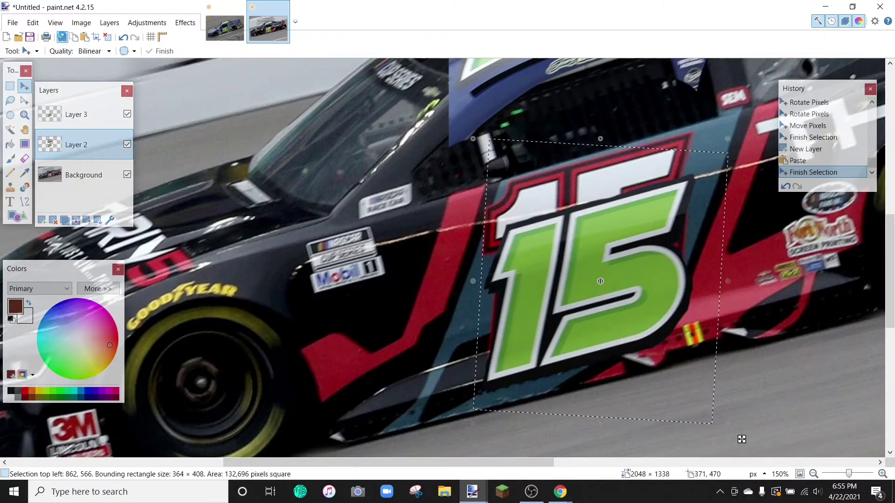
{"action": "left_click", "coordinate": [61, 37]}
{"action": "left_click", "coordinate": [70, 120]}
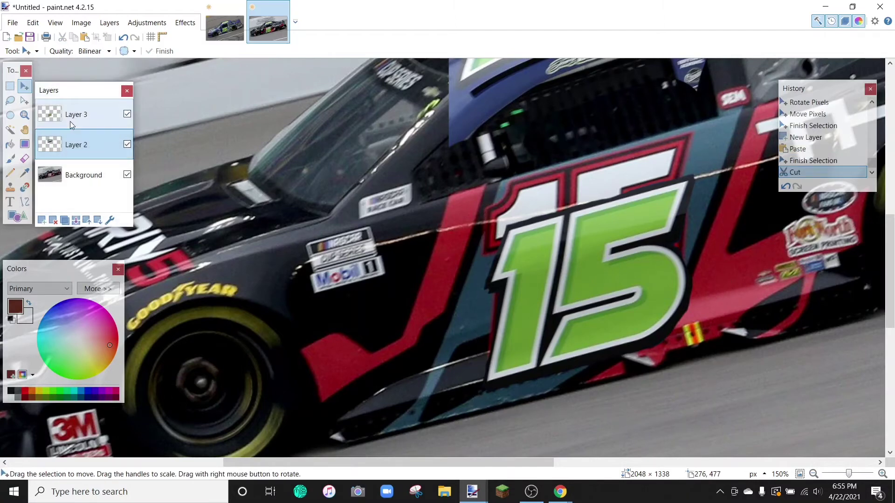
{"action": "left_click", "coordinate": [127, 115]}
{"action": "left_click", "coordinate": [128, 114]}
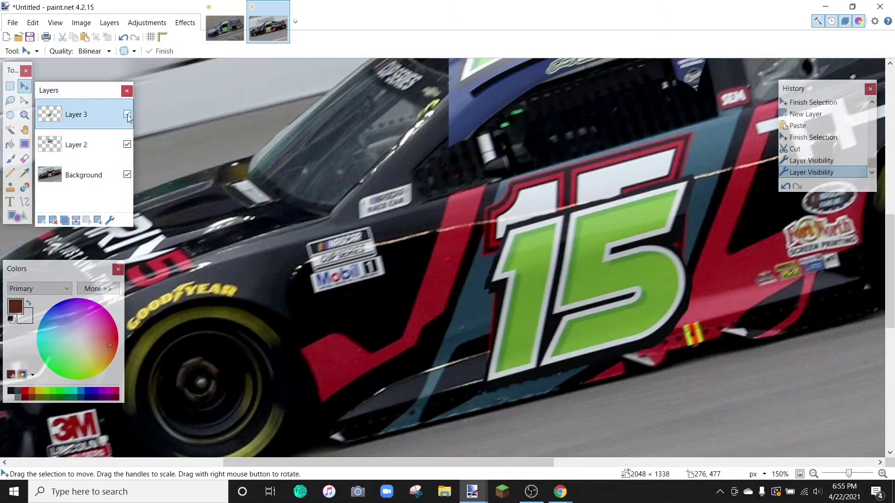
Select the green door 15 on Layer 3 and move it up over the car's original white number.
{"action": "left_click", "coordinate": [10, 86]}
{"action": "left_click_drag", "start_coordinate": [709, 152], "coordinate": [454, 416]}
{"action": "left_click", "coordinate": [25, 86]}
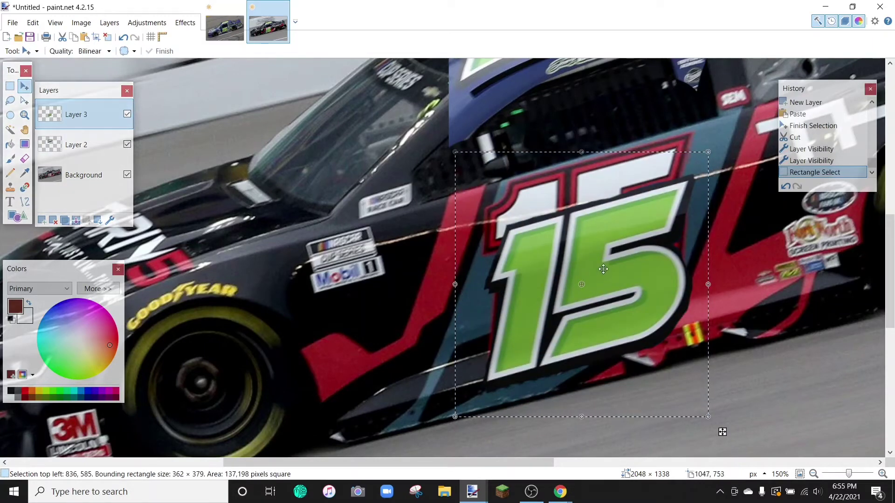
{"action": "left_click_drag", "start_coordinate": [603, 269], "coordinate": [600, 234]}
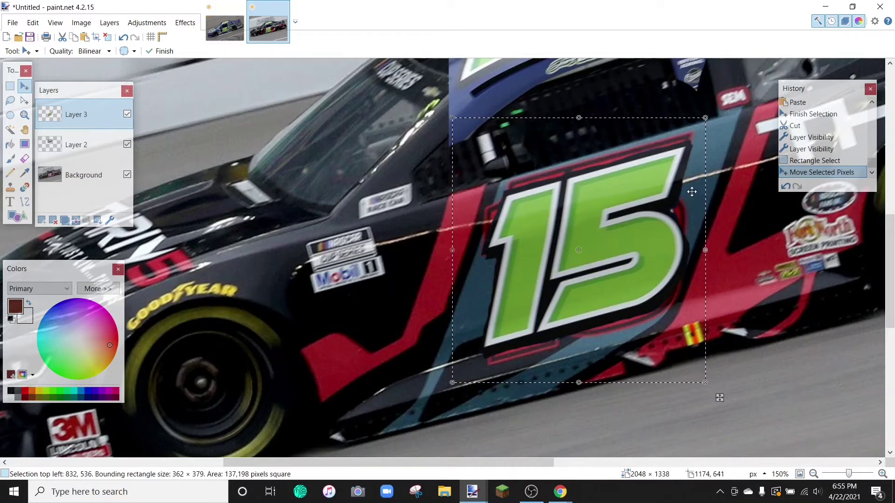
Set the eraser brush width to 13 and trim the outline along the rear edge of the green 5 on Layer 3.
{"action": "left_click", "coordinate": [24, 158]}
{"action": "left_click", "coordinate": [128, 51]}
{"action": "left_click", "coordinate": [106, 147]}
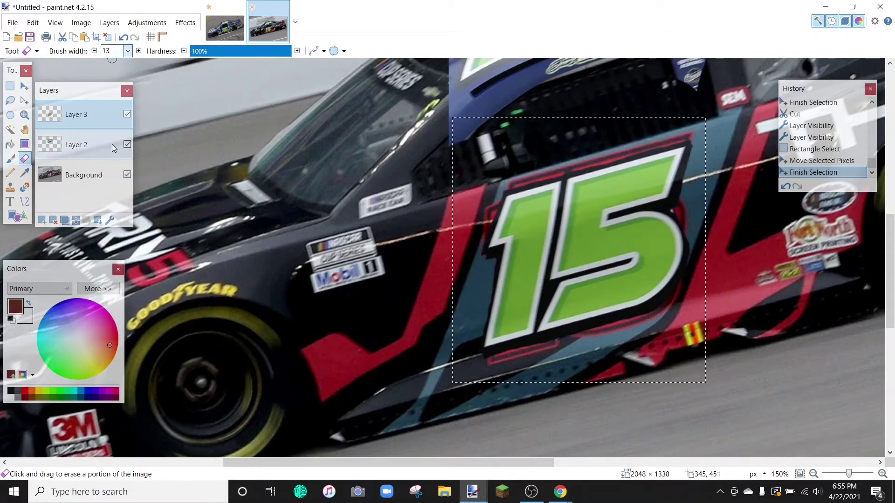
{"action": "left_click", "coordinate": [882, 474]}
{"action": "left_click", "coordinate": [882, 474]}
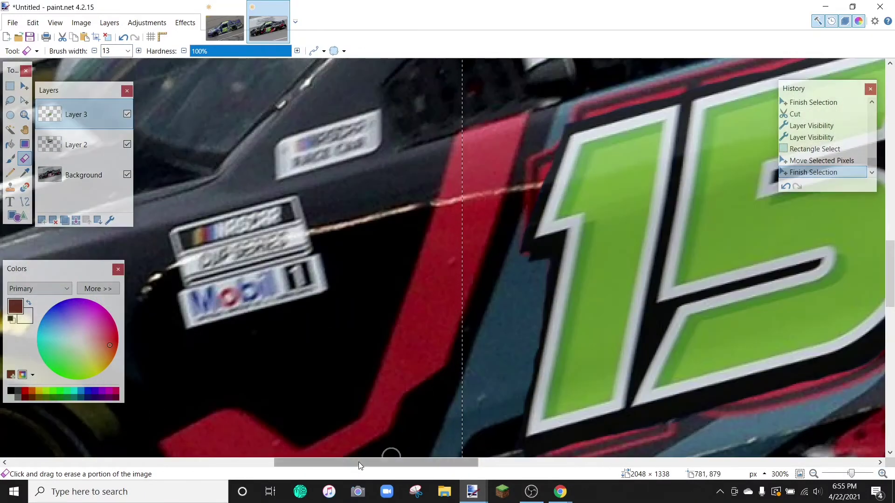
{"action": "left_click_drag", "start_coordinate": [359, 462], "coordinate": [473, 423]}
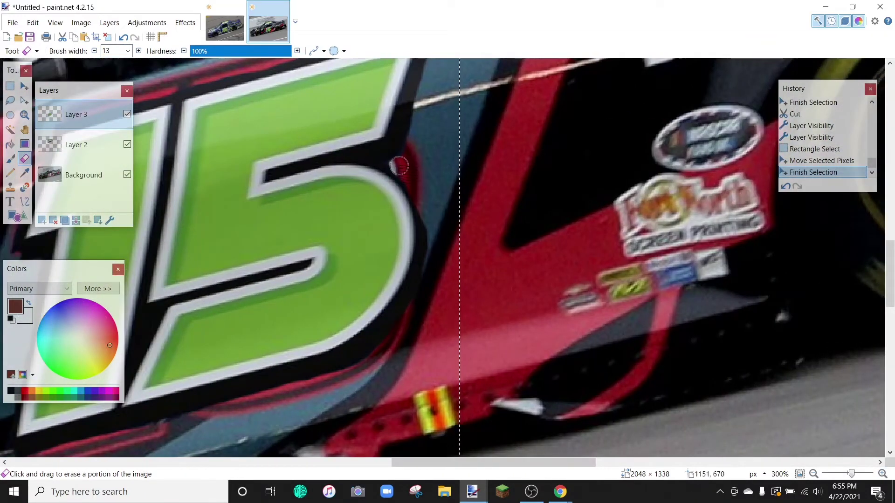
{"action": "mouse_move", "coordinate": [399, 165]}
{"action": "left_mouse_down"}
{"action": "mouse_move", "coordinate": [421, 120]}
{"action": "mouse_move", "coordinate": [420, 133]}
{"action": "left_mouse_up"}
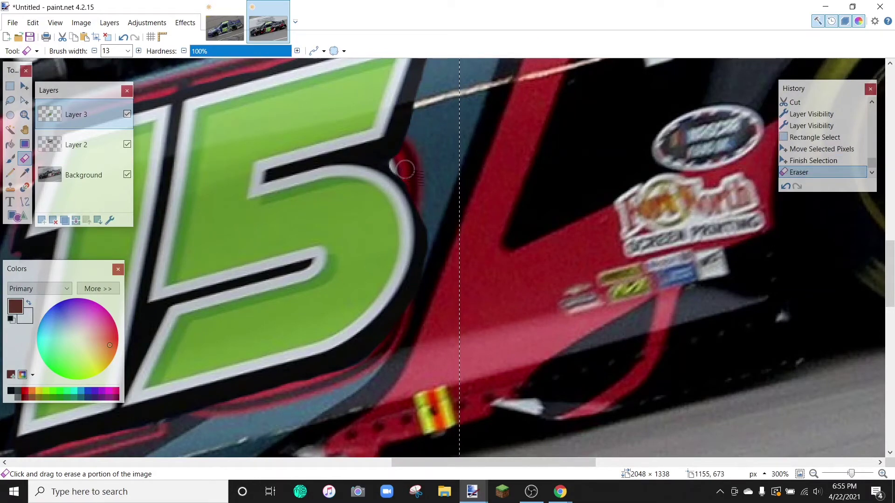
{"action": "left_click_drag", "start_coordinate": [405, 169], "coordinate": [412, 179]}
{"action": "left_click_drag", "start_coordinate": [429, 215], "coordinate": [431, 212]}
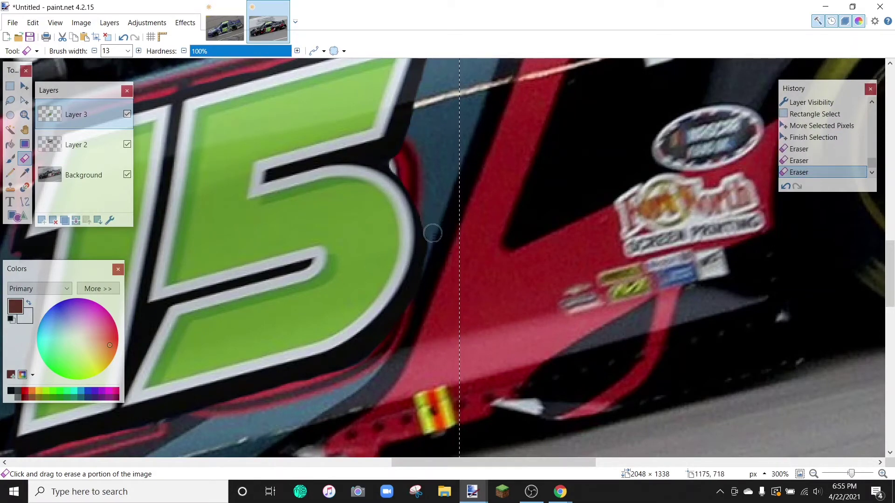
{"action": "left_click_drag", "start_coordinate": [433, 279], "coordinate": [432, 282]}
{"action": "scroll", "coordinate": [447, 297], "scroll_direction": "up", "scroll_amount": 2}
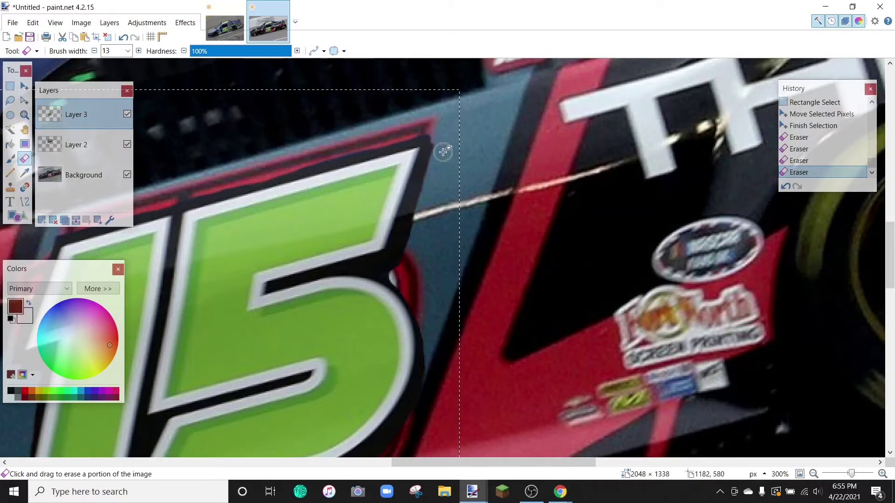
{"action": "left_click_drag", "start_coordinate": [430, 199], "coordinate": [409, 268]}
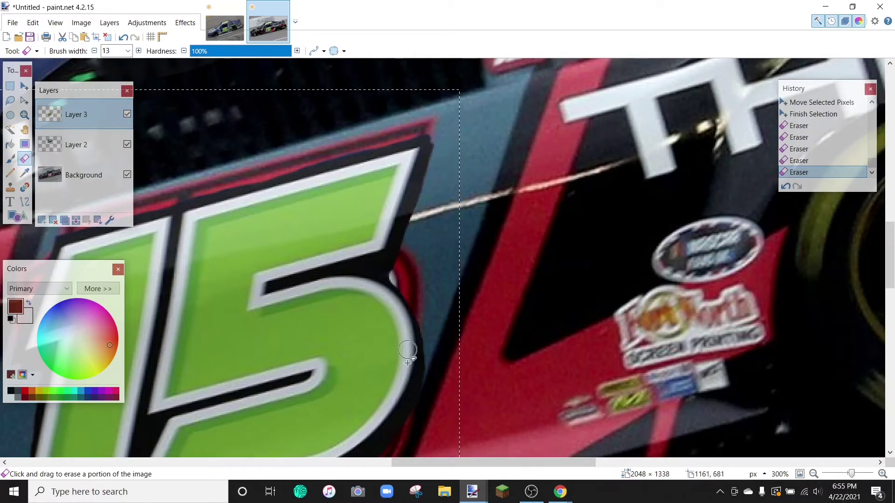
Compare the door with Layer 3 hidden and shown, and examine how the green 15 covers the original number.
{"action": "left_click_drag", "start_coordinate": [450, 462], "coordinate": [401, 465]}
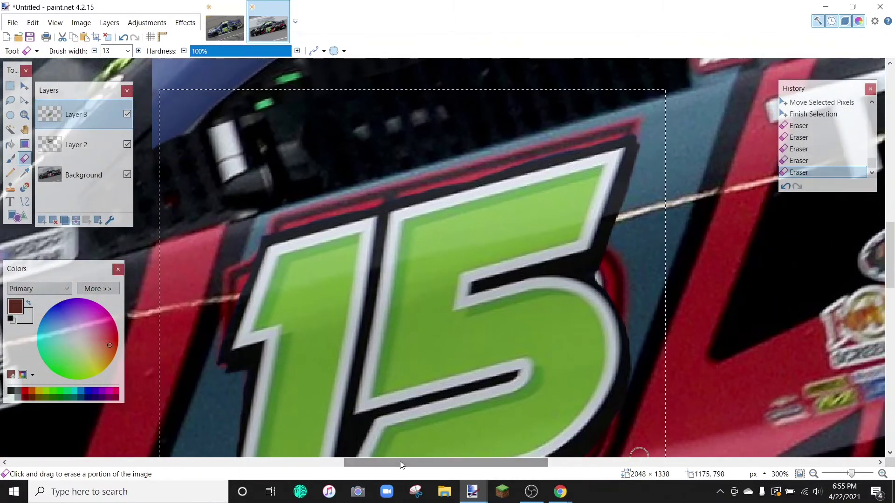
{"action": "left_click", "coordinate": [127, 114]}
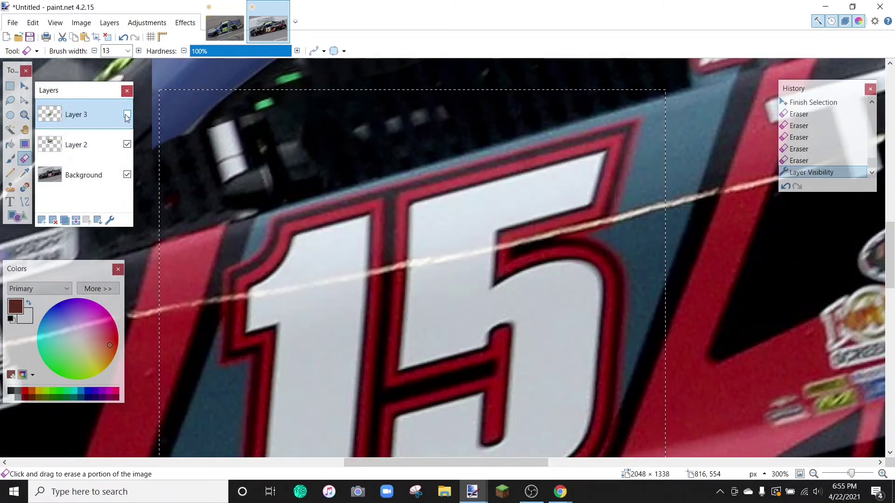
{"action": "left_click", "coordinate": [127, 114]}
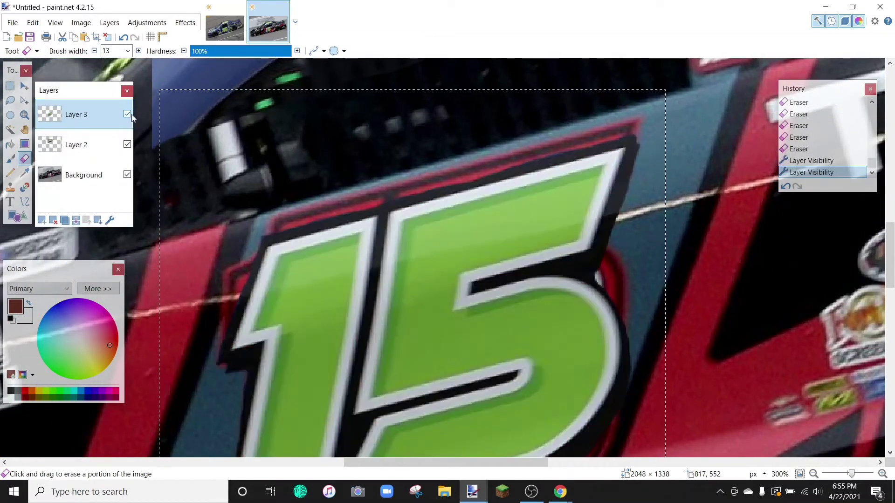
{"action": "scroll", "coordinate": [422, 307], "scroll_direction": "down", "scroll_amount": 3}
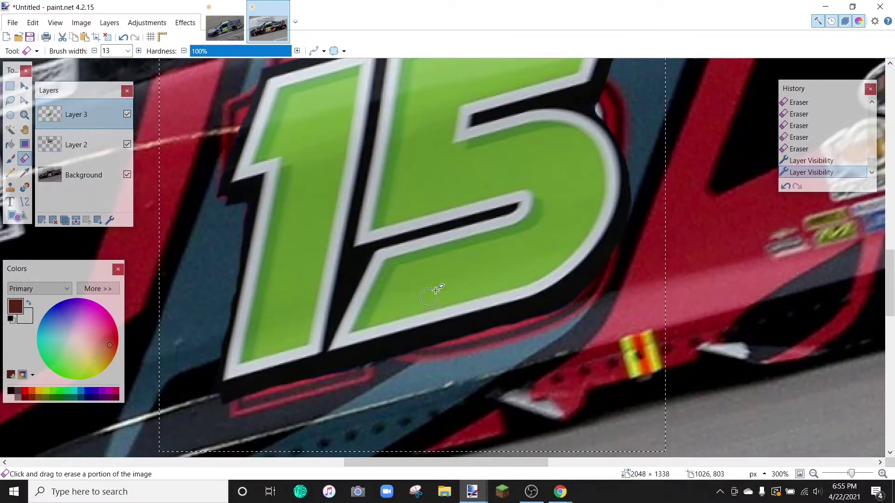
{"action": "left_click", "coordinate": [813, 474]}
{"action": "left_click", "coordinate": [813, 474]}
{"action": "left_click", "coordinate": [813, 474]}
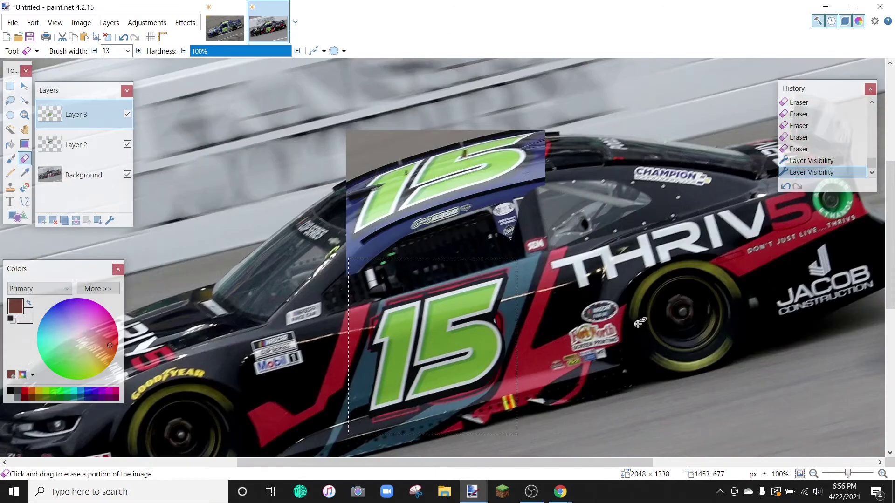
{"action": "scroll", "coordinate": [638, 323], "scroll_direction": "down", "scroll_amount": 3}
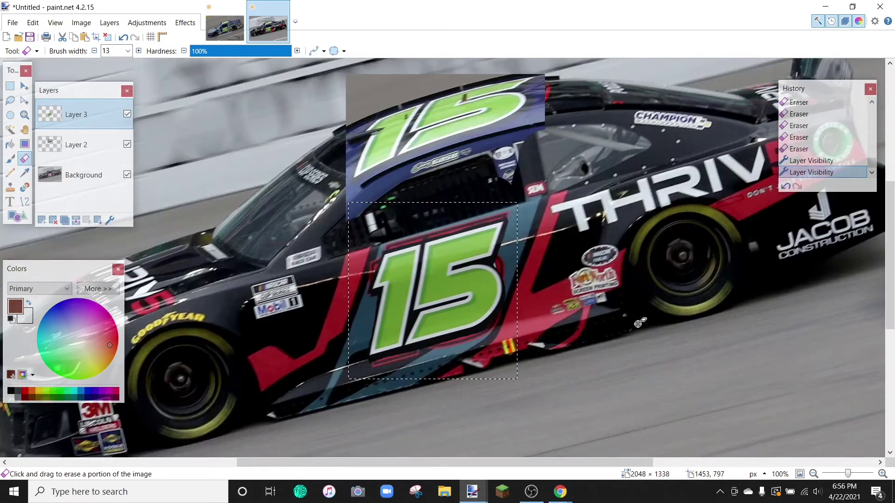
Sample the dark red of the door stripe on the Background layer and fill the original white number with it.
{"action": "left_click", "coordinate": [881, 474]}
{"action": "left_click", "coordinate": [882, 473]}
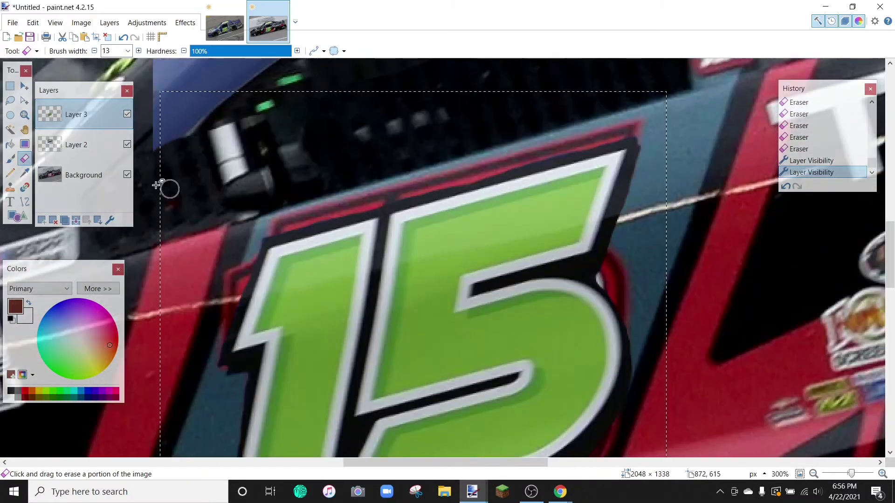
{"action": "left_click", "coordinate": [90, 178]}
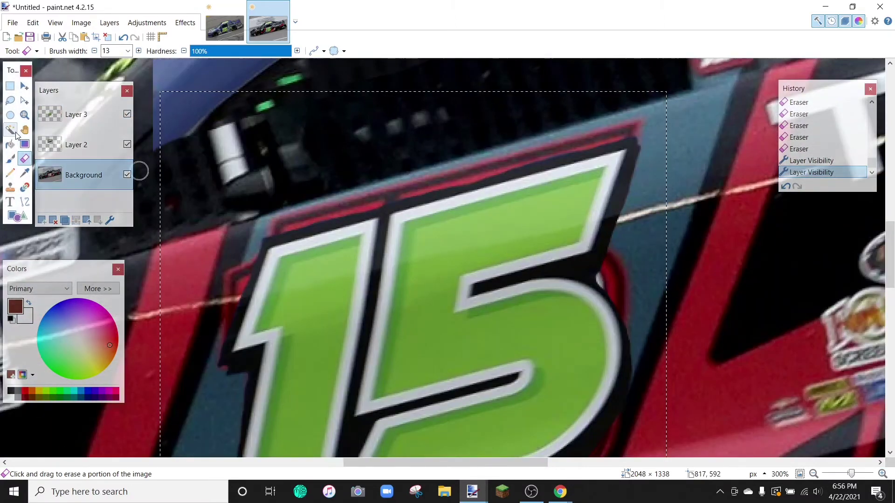
{"action": "left_click", "coordinate": [25, 173]}
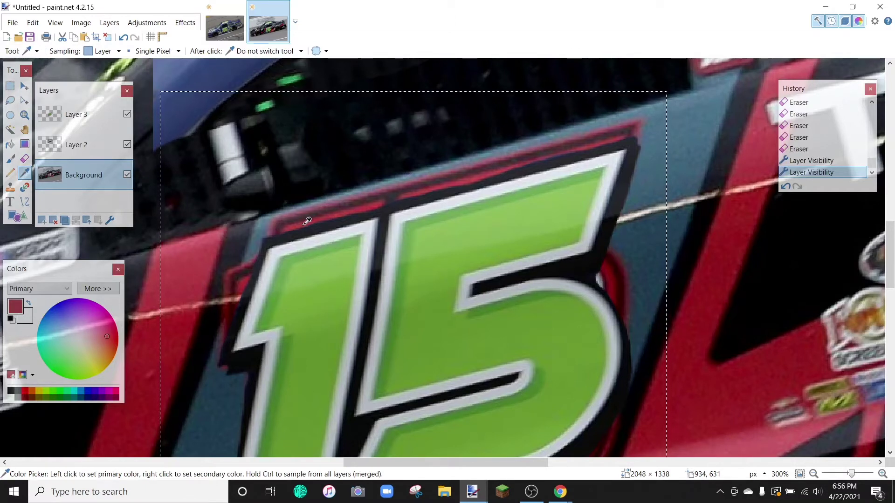
{"action": "left_click", "coordinate": [175, 334]}
{"action": "left_click", "coordinate": [10, 144]}
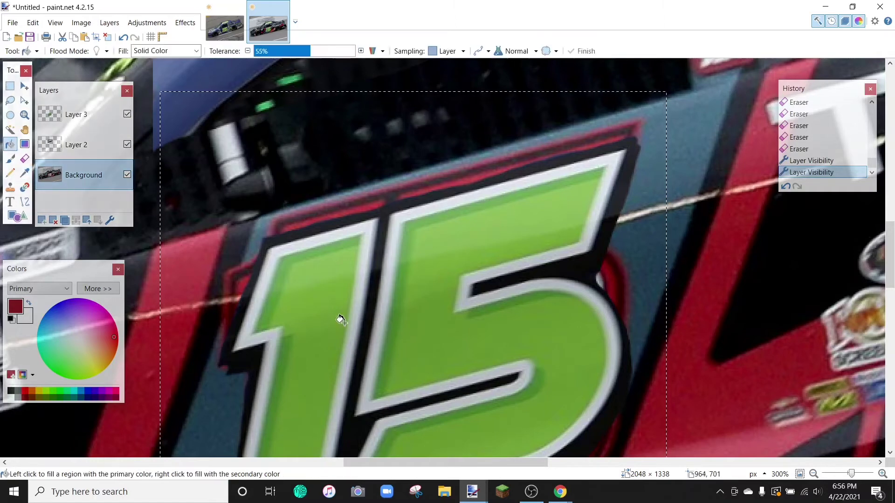
{"action": "left_click", "coordinate": [311, 304]}
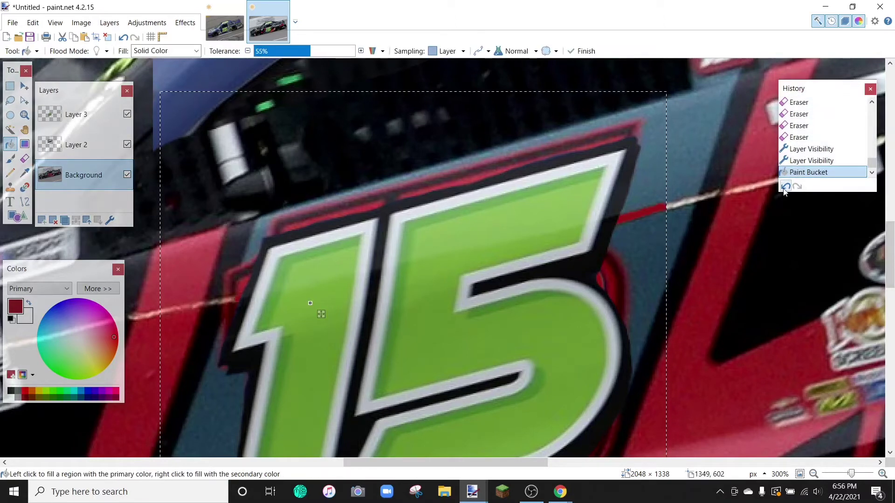
Undo the Background fill and try filling the green 1 on Layer 3 with dark red, testing tolerances of 14% and 23%.
{"action": "left_click", "coordinate": [792, 160]}
{"action": "left_click", "coordinate": [113, 127]}
{"action": "left_click", "coordinate": [306, 334]}
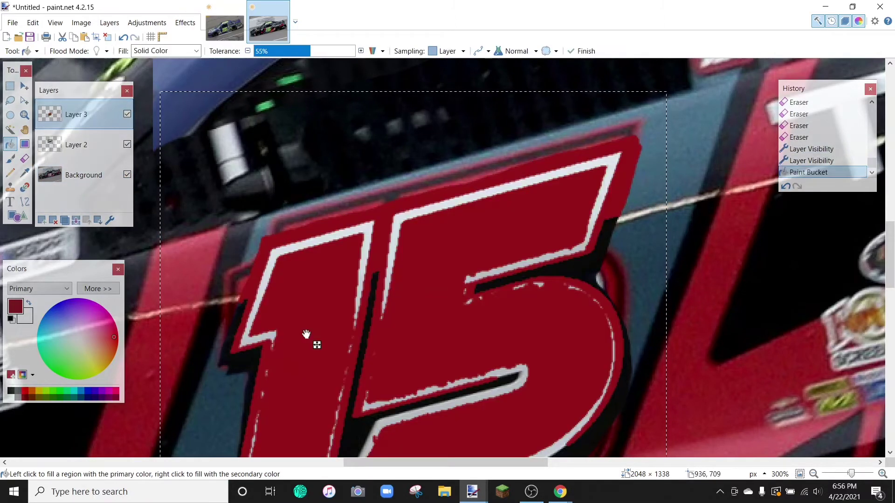
{"action": "left_click_drag", "start_coordinate": [303, 51], "coordinate": [268, 55]}
{"action": "scroll", "coordinate": [337, 223], "scroll_direction": "down", "scroll_amount": 2}
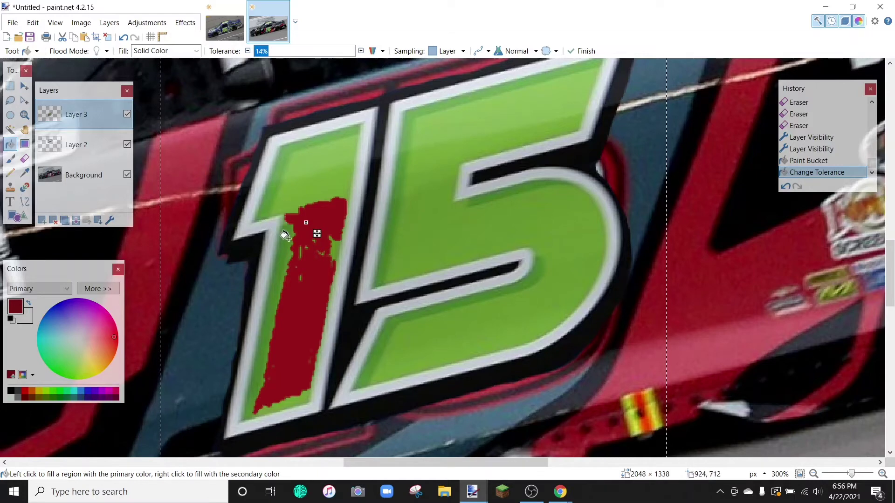
{"action": "left_click_drag", "start_coordinate": [265, 55], "coordinate": [277, 55]}
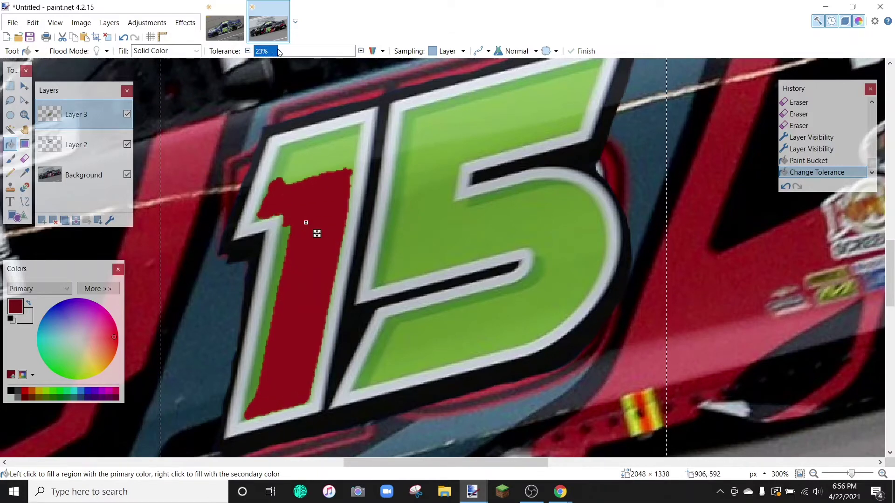
{"action": "left_click", "coordinate": [786, 187]}
{"action": "left_click", "coordinate": [786, 186]}
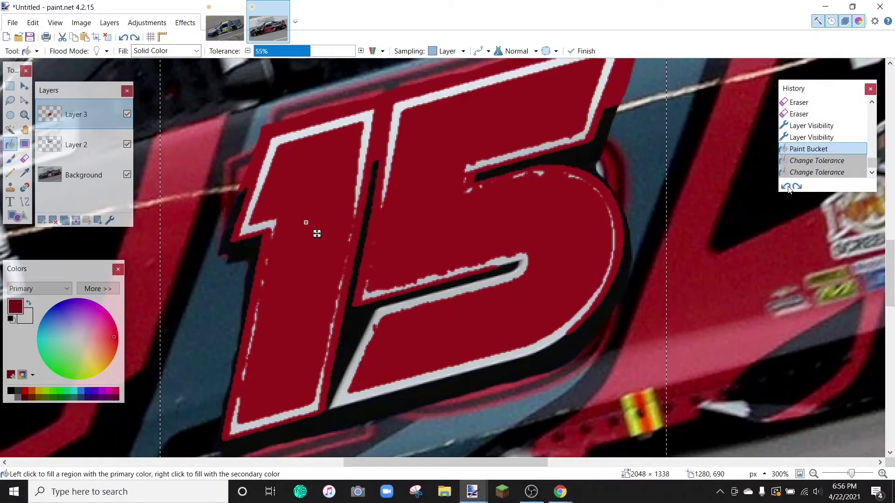
{"action": "left_click", "coordinate": [786, 186]}
{"action": "left_click", "coordinate": [25, 202]}
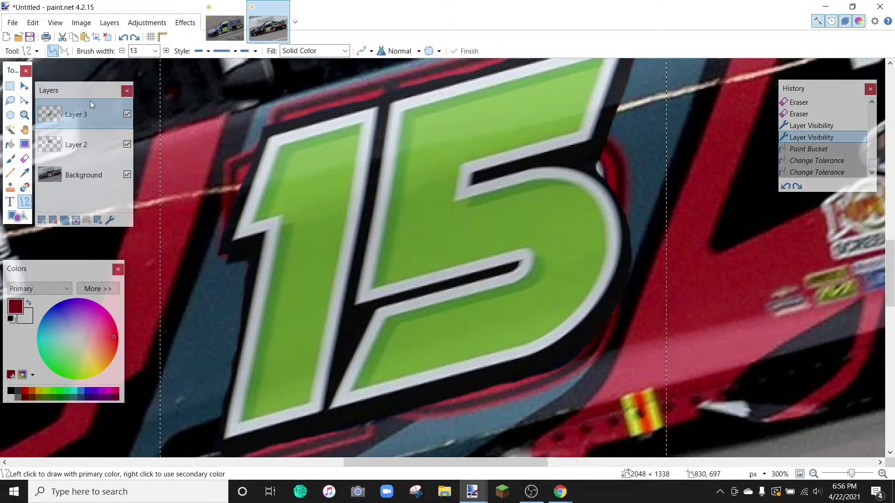
{"action": "left_click_drag", "start_coordinate": [292, 154], "coordinate": [277, 209]}
{"action": "left_click", "coordinate": [786, 186]}
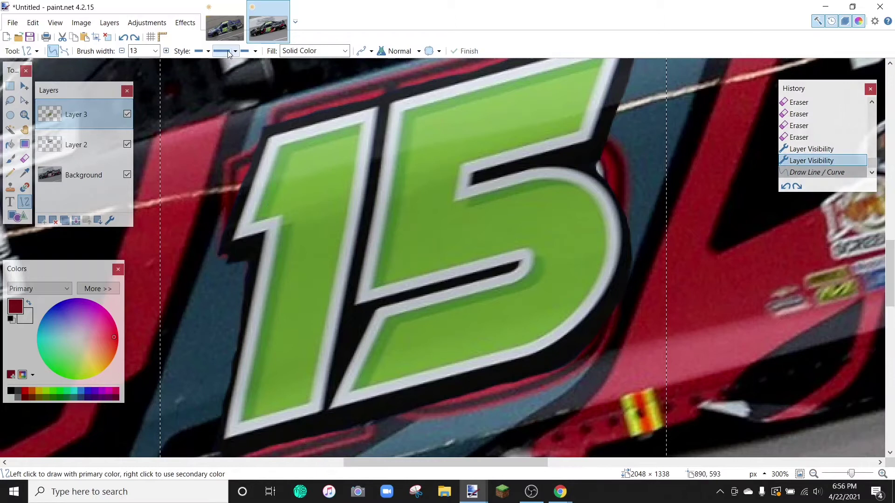
Set the line brush width to 2 and outline the lighter green face of the 1 on Layer 3 in dark red.
{"action": "left_click", "coordinate": [155, 51]}
{"action": "scroll", "coordinate": [146, 73], "scroll_direction": "up", "scroll_amount": 1}
{"action": "left_click", "coordinate": [146, 72]}
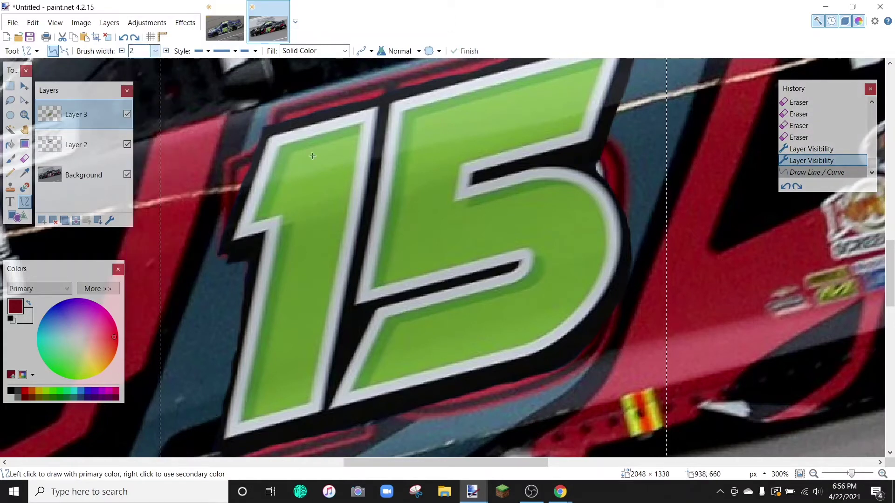
{"action": "mouse_move", "coordinate": [293, 152]}
{"action": "left_mouse_down"}
{"action": "mouse_move", "coordinate": [270, 217]}
{"action": "mouse_move", "coordinate": [285, 212]}
{"action": "mouse_move", "coordinate": [282, 223]}
{"action": "mouse_move", "coordinate": [295, 221]}
{"action": "mouse_move", "coordinate": [277, 394]}
{"action": "mouse_move", "coordinate": [254, 419]}
{"action": "mouse_move", "coordinate": [310, 401]}
{"action": "mouse_move", "coordinate": [359, 134]}
{"action": "mouse_move", "coordinate": [293, 152]}
{"action": "left_mouse_up"}
{"action": "key", "text": "Return"}
{"action": "key", "text": "Return"}
{"action": "key", "text": "Return"}
{"action": "key", "text": "Return"}
{"action": "key", "text": "Return"}
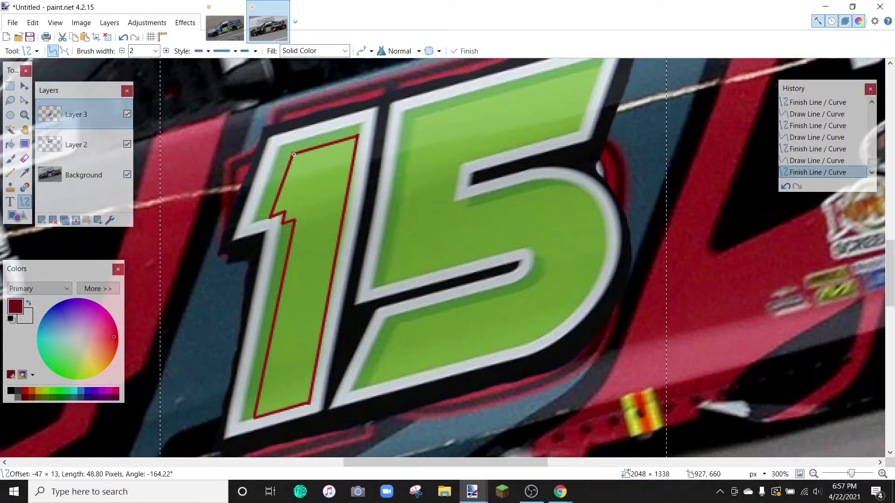
{"action": "key", "text": "Return"}
Fill the outlined face of the 1 with the dark red at 41% tolerance.
{"action": "left_click", "coordinate": [10, 144]}
{"action": "left_click", "coordinate": [324, 181]}
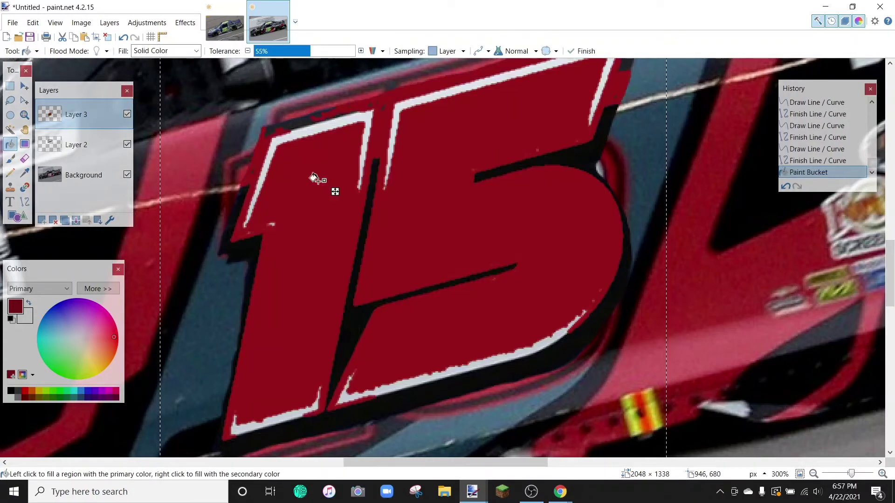
{"action": "left_click_drag", "start_coordinate": [306, 56], "coordinate": [298, 54]}
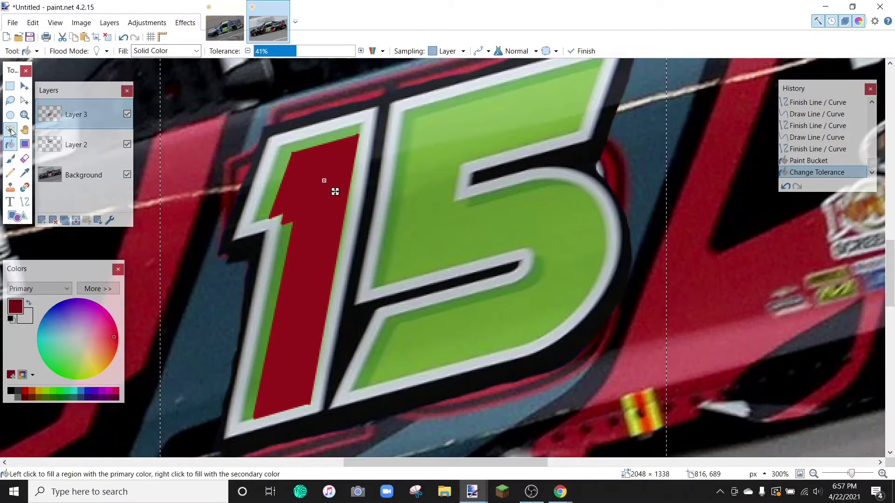
{"action": "left_click", "coordinate": [11, 147]}
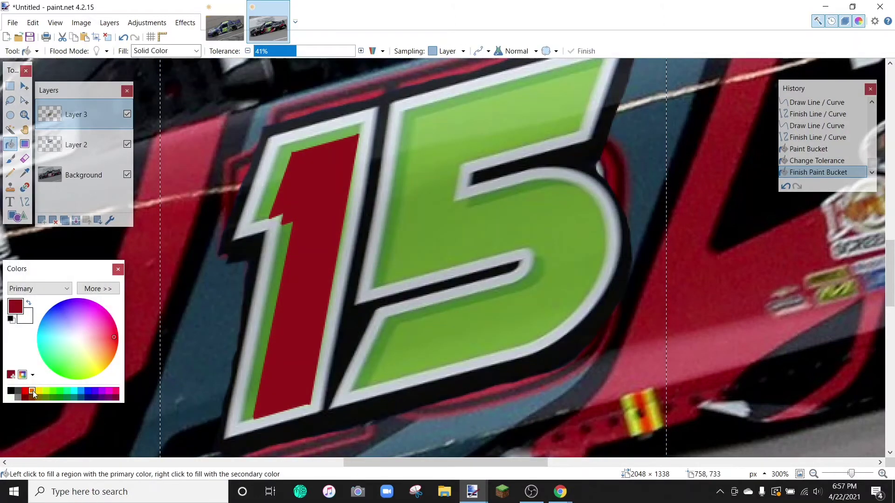
Darken the primary color to hex 7F0A10 and fill the 1's remaining green shadow edges with it.
{"action": "left_click", "coordinate": [97, 287]}
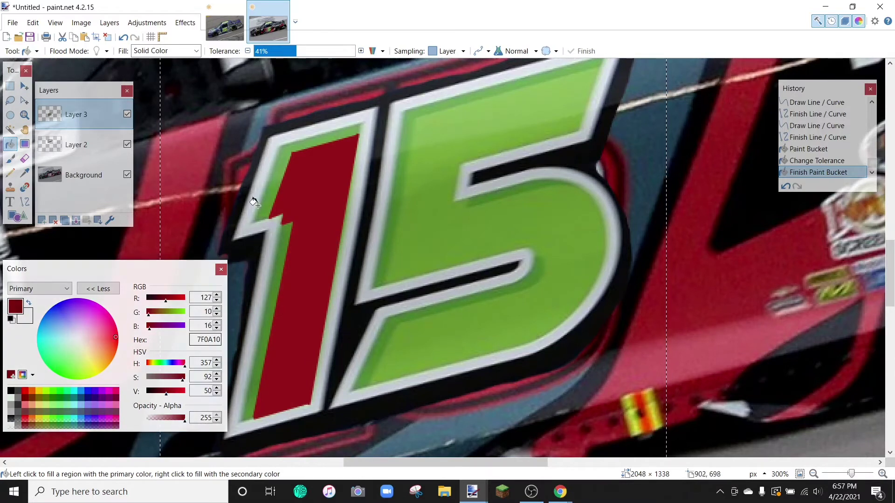
{"action": "left_click", "coordinate": [272, 199]}
{"action": "left_click", "coordinate": [277, 247]}
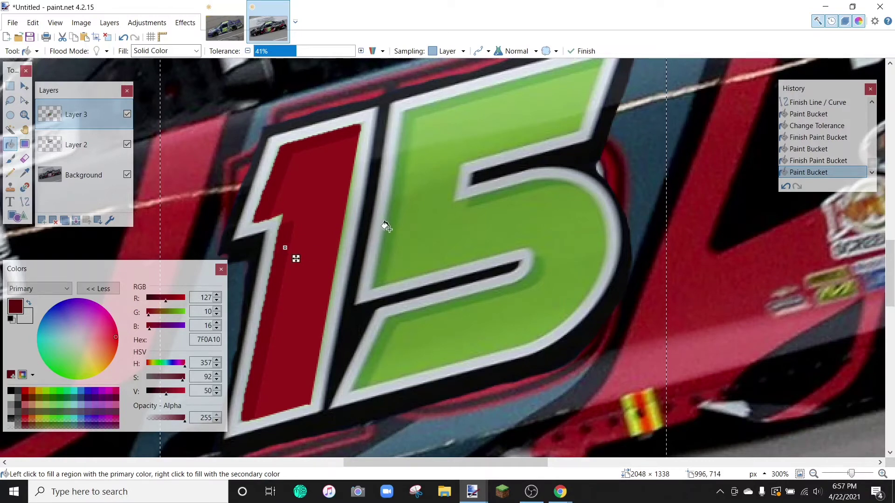
Sample the lighter red 971419 from the 1 and draw lines along the 5's upper inner left edge and above its slot.
{"action": "left_click", "coordinate": [26, 203]}
{"action": "left_click", "coordinate": [24, 173]}
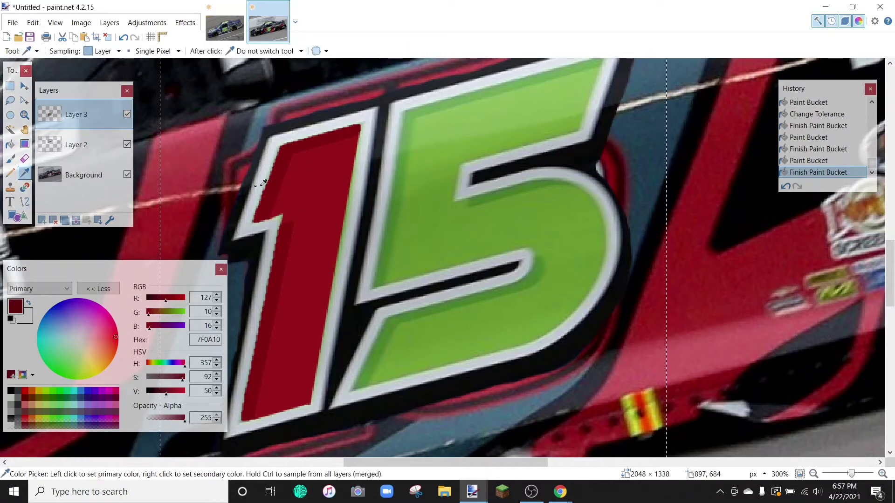
{"action": "left_click", "coordinate": [25, 203]}
{"action": "mouse_move", "coordinate": [414, 138]}
{"action": "left_mouse_down"}
{"action": "mouse_move", "coordinate": [397, 256]}
{"action": "mouse_move", "coordinate": [382, 284]}
{"action": "mouse_move", "coordinate": [512, 250]}
{"action": "left_mouse_up"}
{"action": "key", "text": "Return"}
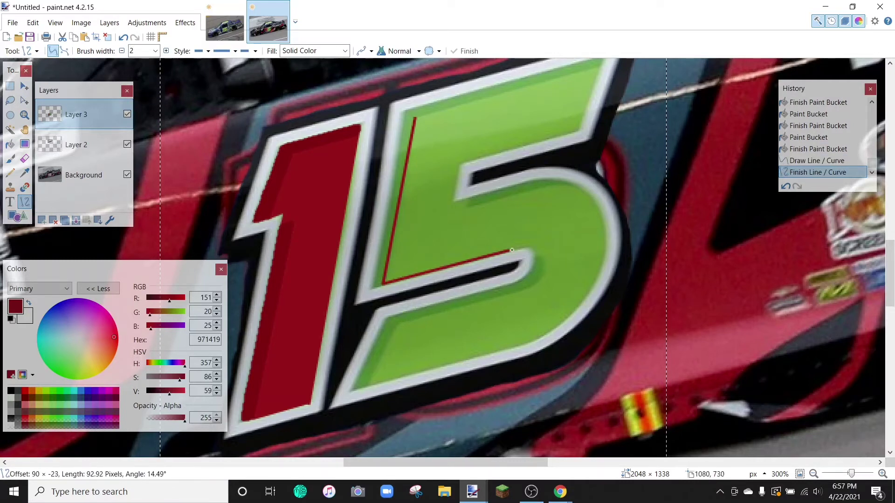
{"action": "key", "text": "Return"}
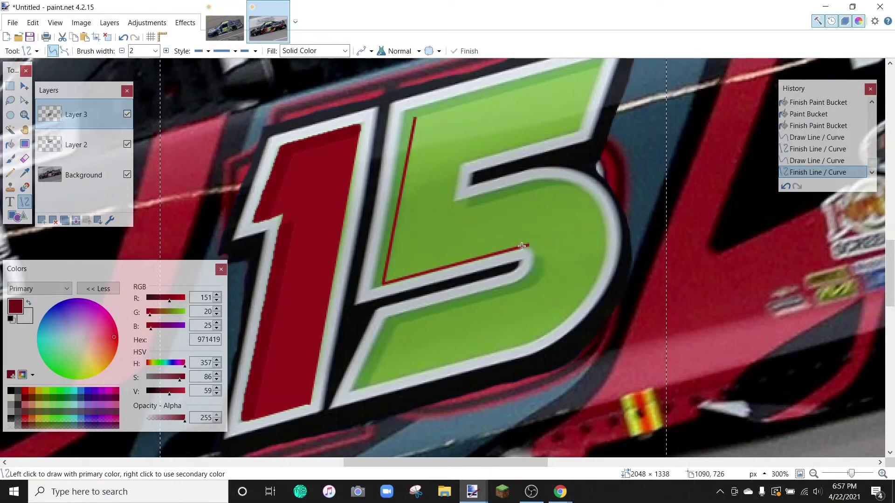
Draw curved red lines around the rounded end of the 5's slot, following the edge of the green shadow.
{"action": "left_click_drag", "start_coordinate": [536, 255], "coordinate": [536, 254]}
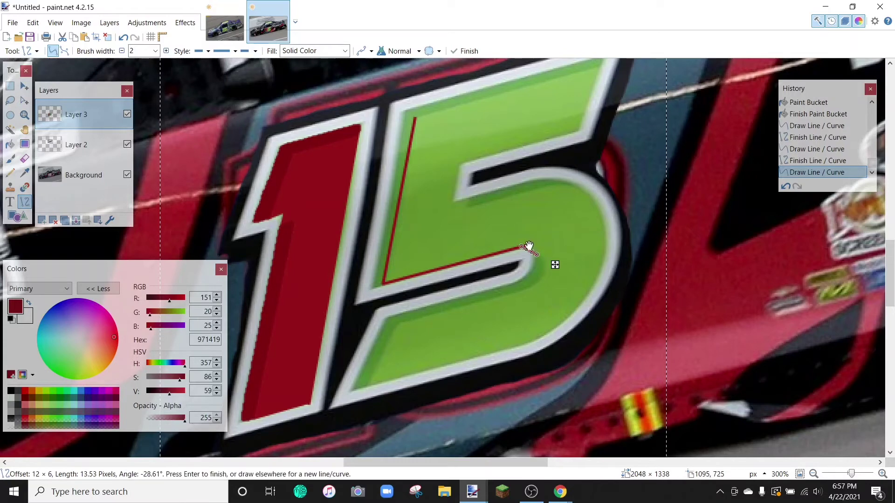
{"action": "left_click", "coordinate": [881, 474]}
{"action": "left_click", "coordinate": [881, 474]}
{"action": "left_click", "coordinate": [881, 474]}
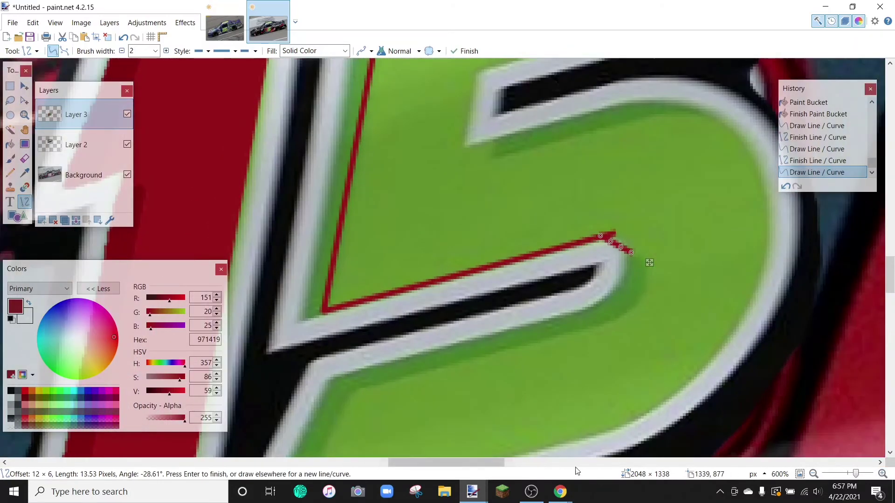
{"action": "left_click_drag", "start_coordinate": [498, 462], "coordinate": [516, 462]}
{"action": "mouse_move", "coordinate": [480, 243]}
{"action": "left_mouse_down"}
{"action": "mouse_move", "coordinate": [520, 258]}
{"action": "mouse_move", "coordinate": [517, 281]}
{"action": "mouse_move", "coordinate": [513, 262]}
{"action": "mouse_move", "coordinate": [428, 340]}
{"action": "left_mouse_up"}
{"action": "key", "text": "Return"}
{"action": "key", "text": "Return"}
{"action": "key", "text": "ctrl+z"}
{"action": "key", "text": "Return"}
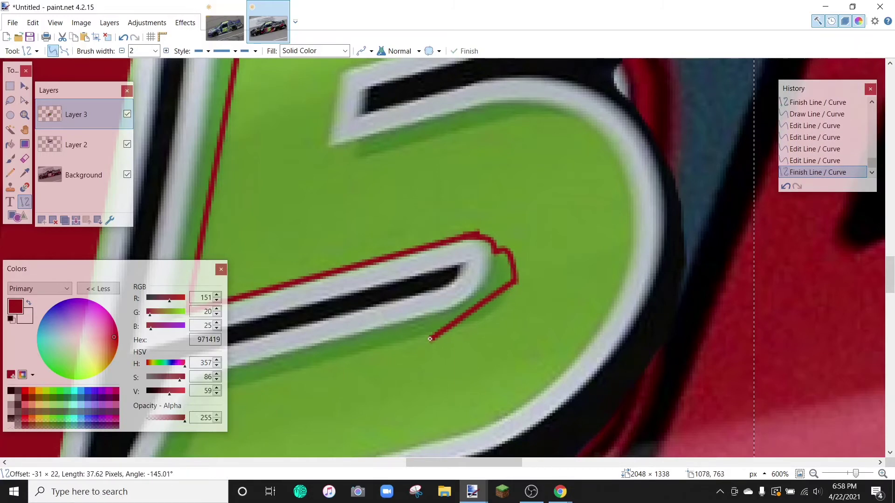
{"action": "left_click_drag", "start_coordinate": [479, 304], "coordinate": [497, 313]}
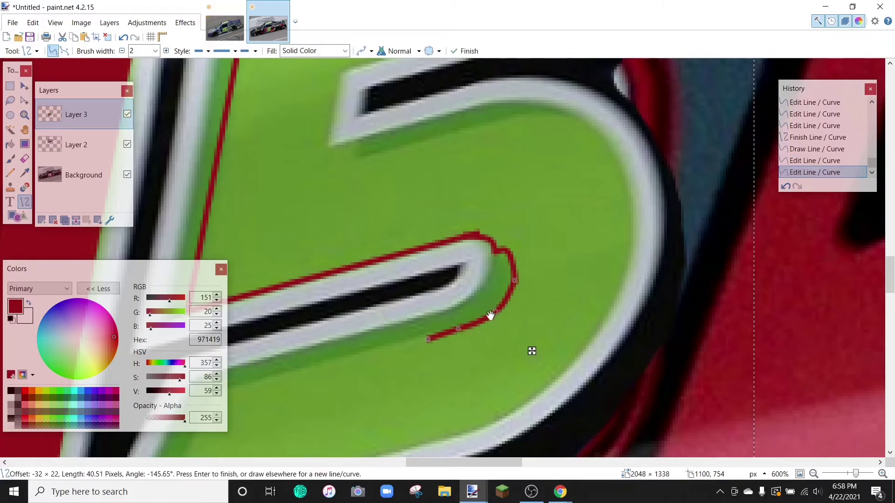
{"action": "left_click_drag", "start_coordinate": [426, 340], "coordinate": [426, 363]}
{"action": "key", "text": "Return"}
Continue the red outline under the slot, down the 5's lower left shadow edge and along its bottom edge.
{"action": "scroll", "coordinate": [585, 289], "scroll_direction": "left", "scroll_amount": 5}
{"action": "scroll", "coordinate": [585, 289], "scroll_direction": "down", "scroll_amount": 3}
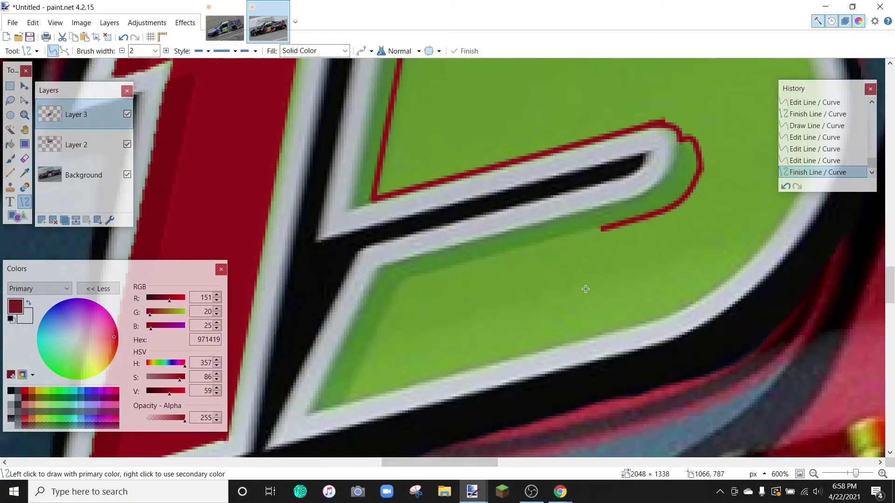
{"action": "mouse_move", "coordinate": [566, 245]}
{"action": "left_mouse_down"}
{"action": "mouse_move", "coordinate": [409, 281]}
{"action": "mouse_move", "coordinate": [345, 398]}
{"action": "mouse_move", "coordinate": [671, 305]}
{"action": "mouse_move", "coordinate": [637, 322]}
{"action": "left_mouse_up"}
{"action": "key", "text": "Return"}
{"action": "key", "text": "Return"}
{"action": "key", "text": "Return"}
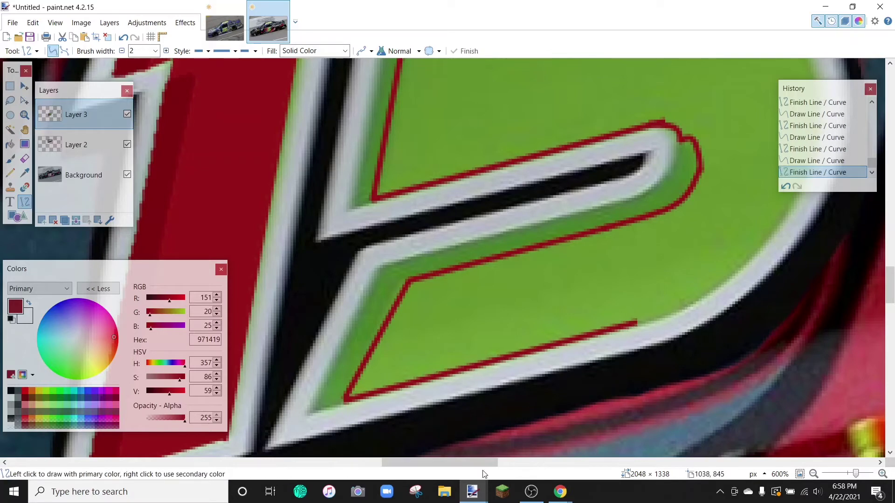
Draw a red curve from the 5's bottom edge around its bowl and bend it to follow the inside of the white border.
{"action": "scroll", "coordinate": [405, 380], "scroll_direction": "right", "scroll_amount": 5}
{"action": "scroll", "coordinate": [492, 227], "scroll_direction": "up", "scroll_amount": 3}
{"action": "mouse_move", "coordinate": [376, 380]}
{"action": "left_mouse_down"}
{"action": "mouse_move", "coordinate": [492, 228]}
{"action": "mouse_move", "coordinate": [409, 237]}
{"action": "mouse_move", "coordinate": [535, 210]}
{"action": "mouse_move", "coordinate": [522, 156]}
{"action": "left_mouse_up"}
{"action": "scroll", "coordinate": [405, 235], "scroll_direction": "down", "scroll_amount": 2}
{"action": "left_click_drag", "start_coordinate": [388, 332], "coordinate": [534, 312]}
{"action": "left_click_drag", "start_coordinate": [521, 155], "coordinate": [527, 143]}
{"action": "left_click_drag", "start_coordinate": [415, 123], "coordinate": [424, 121]}
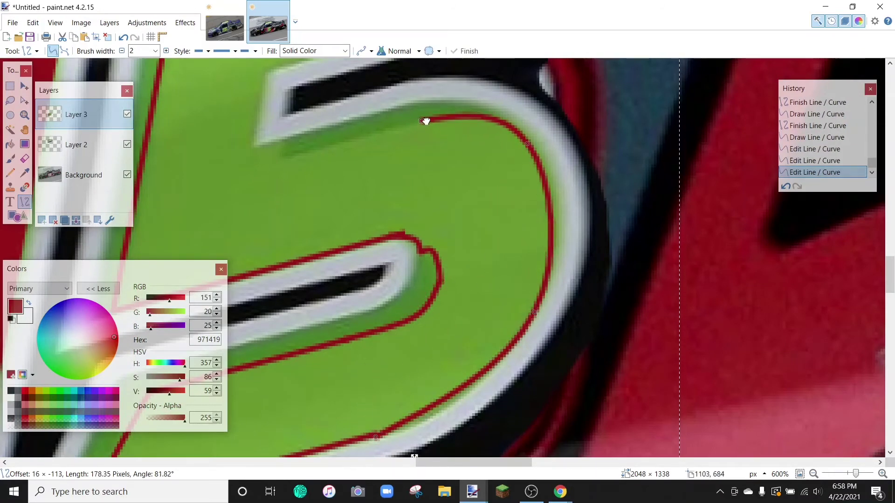
{"action": "mouse_move", "coordinate": [532, 313]}
{"action": "left_mouse_down"}
{"action": "mouse_move", "coordinate": [541, 299]}
{"action": "mouse_move", "coordinate": [539, 312]}
{"action": "left_mouse_up"}
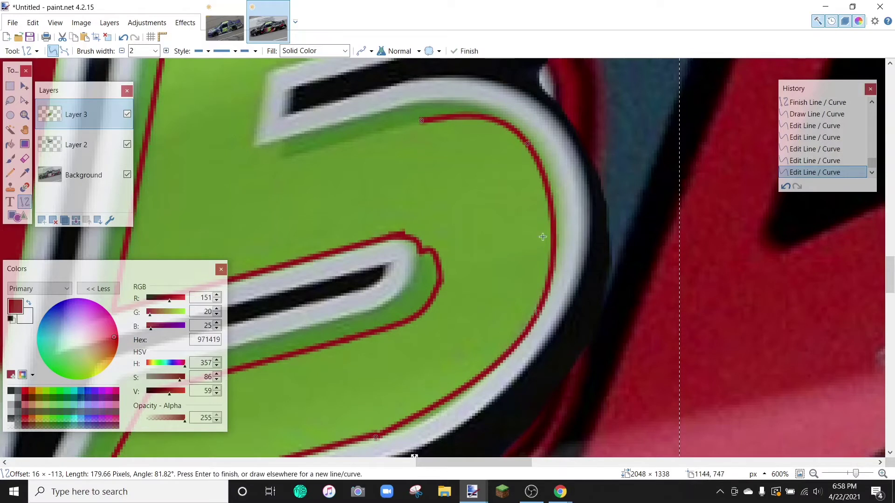
{"action": "left_click_drag", "start_coordinate": [527, 143], "coordinate": [531, 144]}
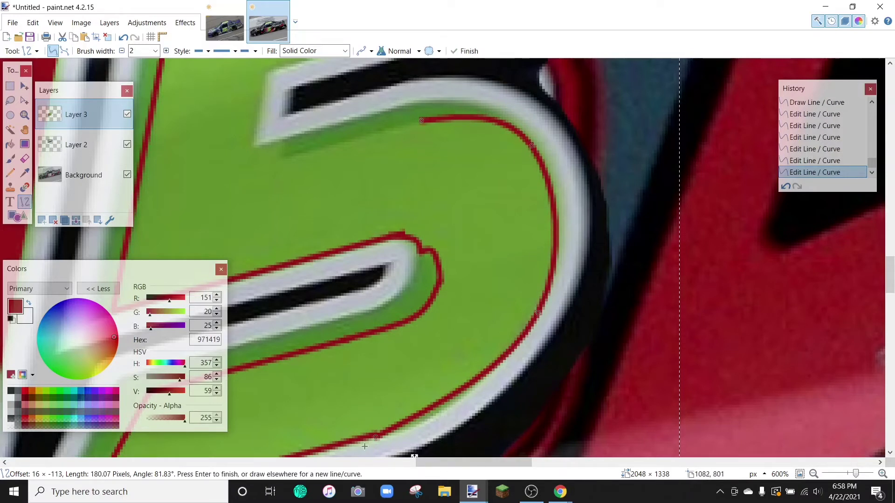
{"action": "key", "text": "Return"}
Add a second red curve with brush width 3 along the lower right of the 5's bowl, closer to the white border.
{"action": "mouse_move", "coordinate": [381, 437]}
{"action": "left_mouse_down"}
{"action": "mouse_move", "coordinate": [493, 362]}
{"action": "mouse_move", "coordinate": [487, 372]}
{"action": "left_mouse_up"}
{"action": "left_click_drag", "start_coordinate": [417, 415], "coordinate": [418, 422]}
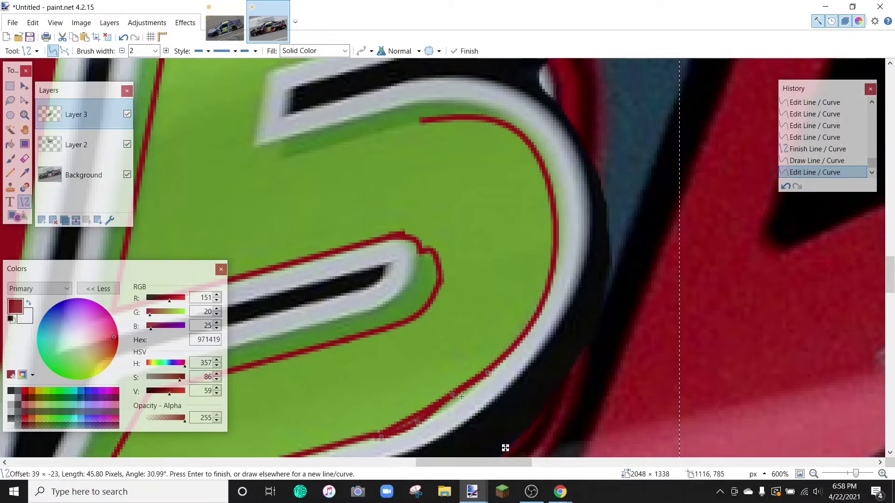
{"action": "left_click_drag", "start_coordinate": [461, 396], "coordinate": [465, 400]}
{"action": "left_click", "coordinate": [165, 50]}
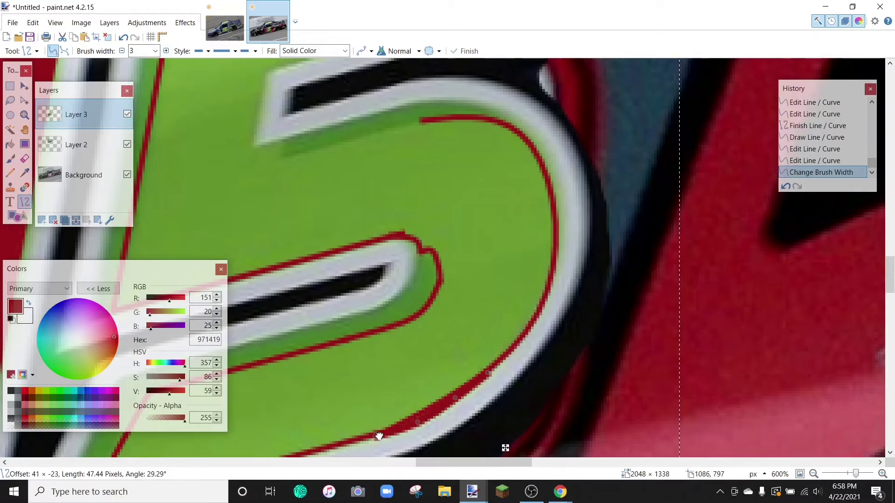
{"action": "left_click_drag", "start_coordinate": [379, 435], "coordinate": [373, 435]}
{"action": "left_click_drag", "start_coordinate": [487, 372], "coordinate": [489, 367]}
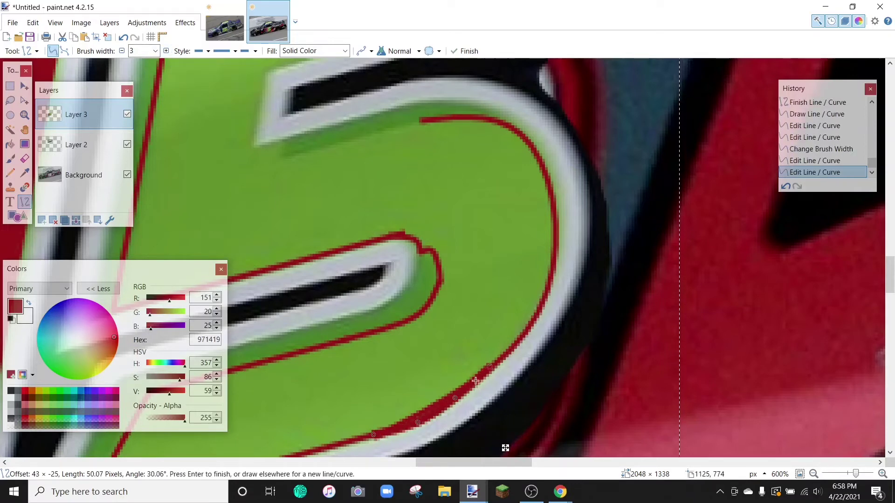
{"action": "left_click", "coordinate": [419, 422]}
{"action": "key", "text": "Return"}
Finish outlining the upper part of the 5 with brush width 2 and fill the outlined face with red 971419.
{"action": "scroll", "coordinate": [419, 422], "scroll_direction": "up", "scroll_amount": 2}
{"action": "left_click", "coordinate": [121, 51]}
{"action": "mouse_move", "coordinate": [408, 236]}
{"action": "left_mouse_down"}
{"action": "mouse_move", "coordinate": [279, 255]}
{"action": "mouse_move", "coordinate": [274, 284]}
{"action": "mouse_move", "coordinate": [280, 255]}
{"action": "left_mouse_up"}
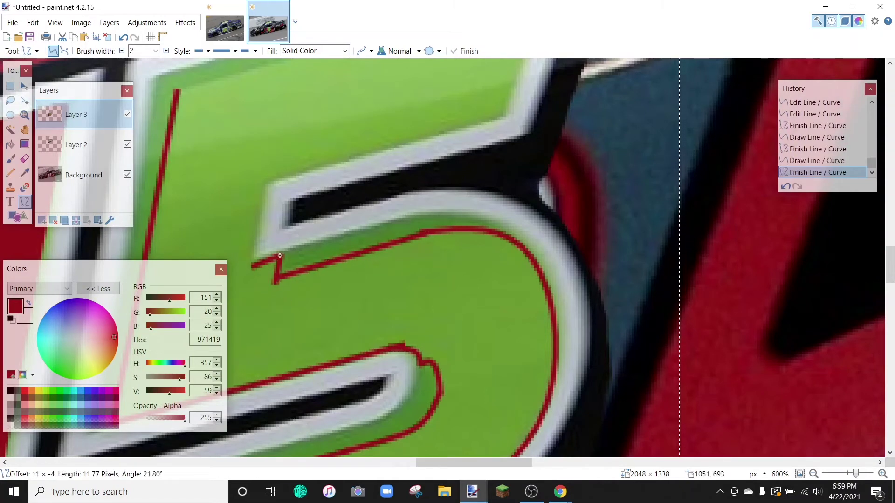
{"action": "mouse_move", "coordinate": [261, 177]}
{"action": "left_mouse_down"}
{"action": "mouse_move", "coordinate": [249, 267]}
{"action": "mouse_move", "coordinate": [499, 225]}
{"action": "mouse_move", "coordinate": [541, 106]}
{"action": "mouse_move", "coordinate": [174, 219]}
{"action": "mouse_move", "coordinate": [172, 205]}
{"action": "left_mouse_up"}
{"action": "scroll", "coordinate": [299, 259], "scroll_direction": "up", "scroll_amount": 2}
{"action": "key", "text": "Return"}
{"action": "left_click", "coordinate": [10, 145]}
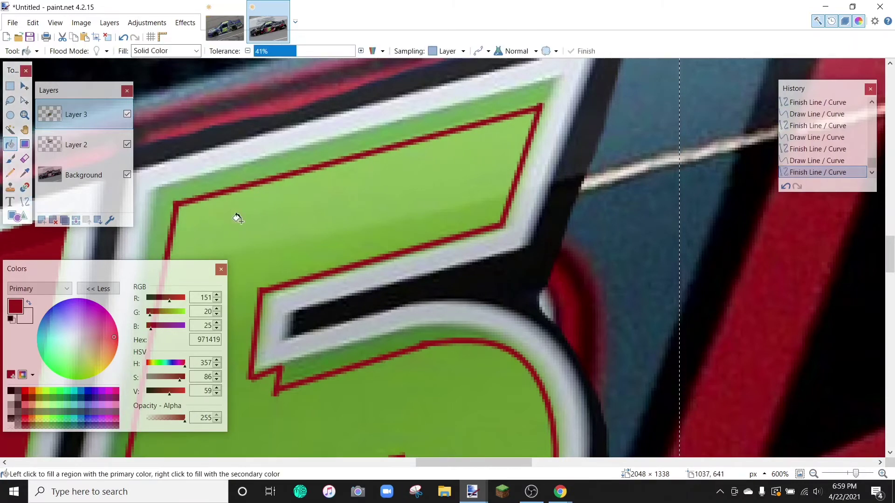
{"action": "left_click", "coordinate": [241, 223]}
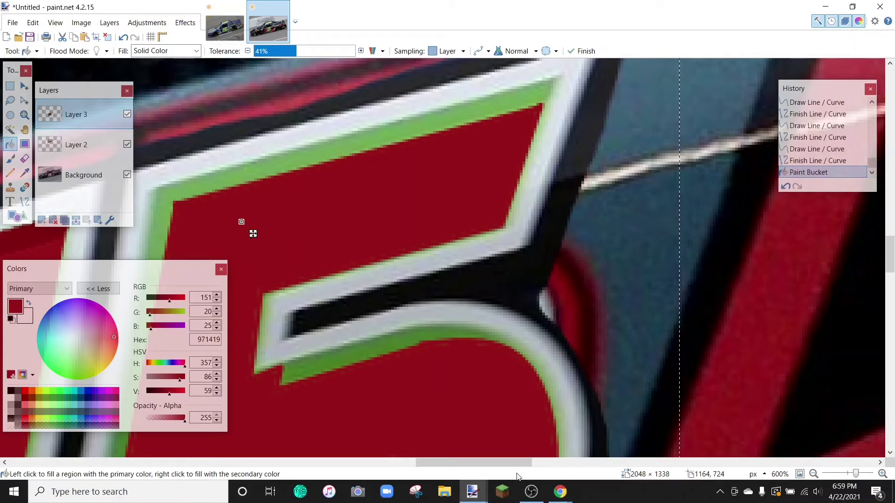
Sample the darker red 7F0A10 from the 1's shadow and fill the green shadow band below the 5's slot with it.
{"action": "left_click_drag", "start_coordinate": [519, 462], "coordinate": [437, 462]}
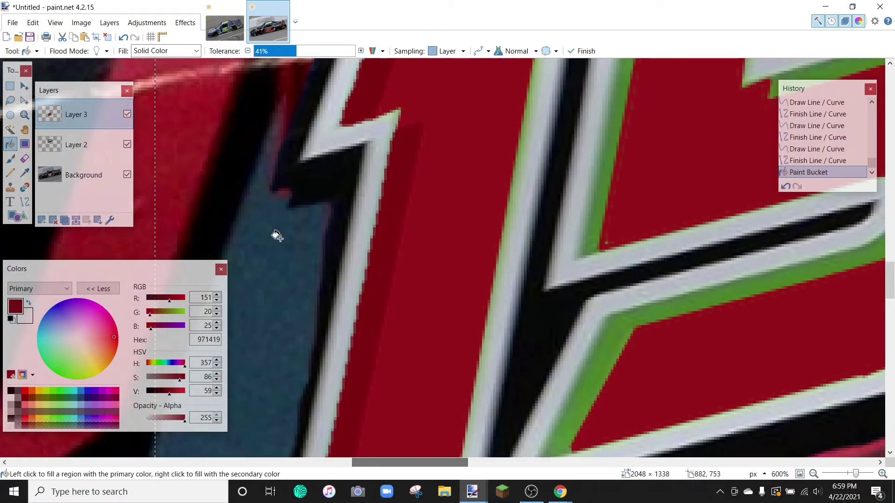
{"action": "left_click", "coordinate": [25, 173]}
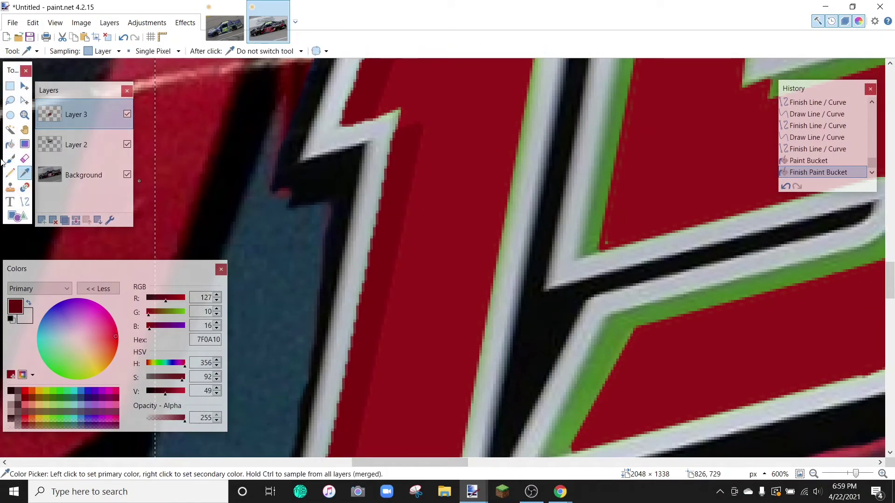
{"action": "key", "text": "f"}
{"action": "left_click", "coordinate": [632, 338]}
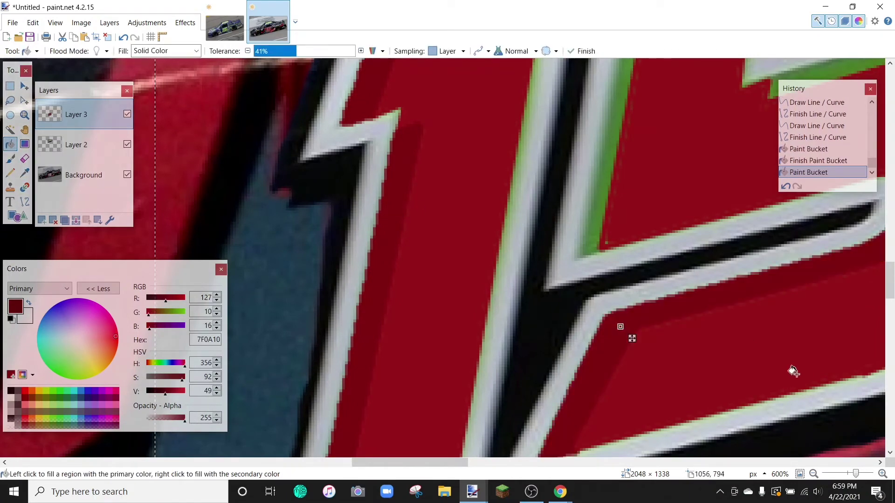
{"action": "left_click_drag", "start_coordinate": [490, 465], "coordinate": [524, 465]}
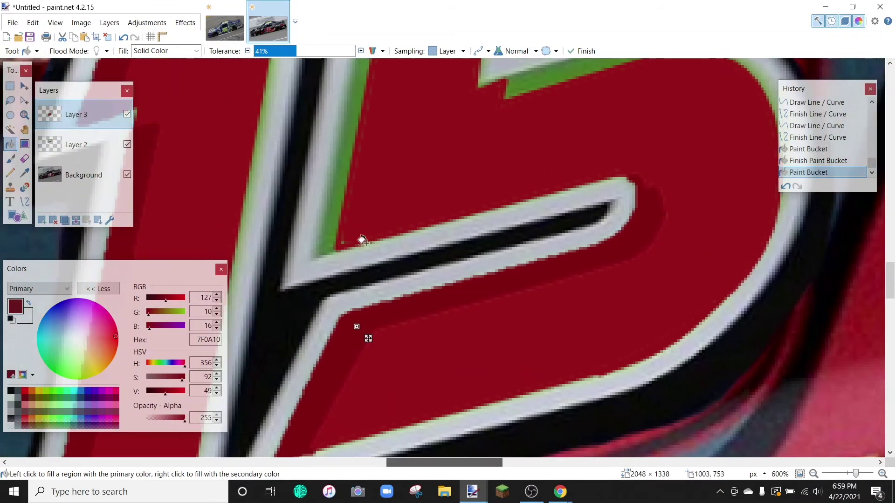
Fill the green shadow strips beside the 5's stem and below its upper arm with dark red 7F0A10, raising the tolerance to 44%.
{"action": "left_click", "coordinate": [332, 224]}
{"action": "scroll", "coordinate": [513, 270], "scroll_direction": "up", "scroll_amount": 3}
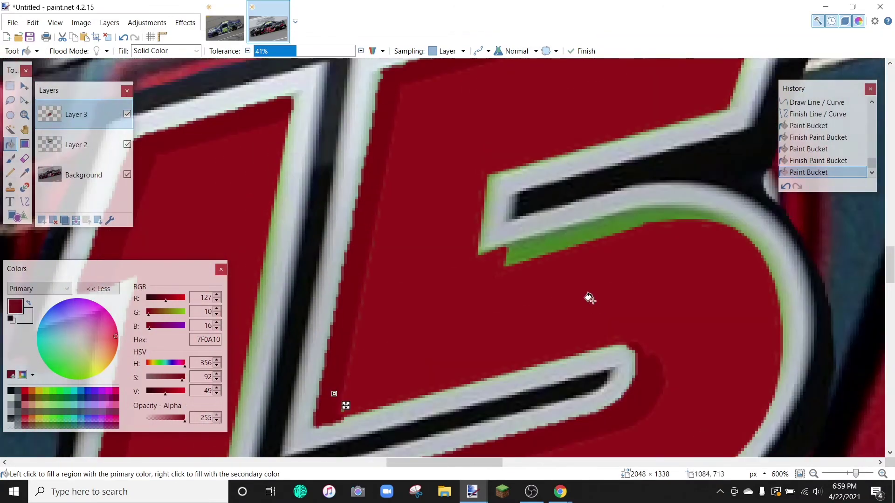
{"action": "left_click", "coordinate": [547, 242]}
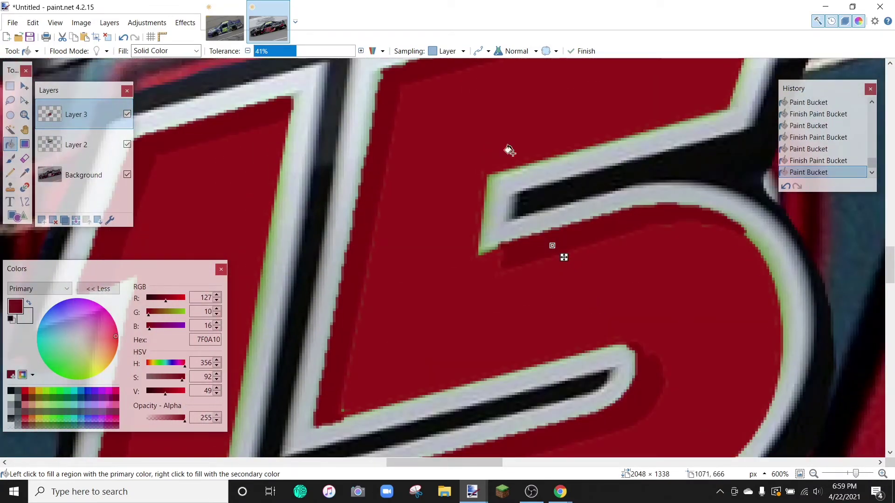
{"action": "left_click", "coordinate": [298, 50]}
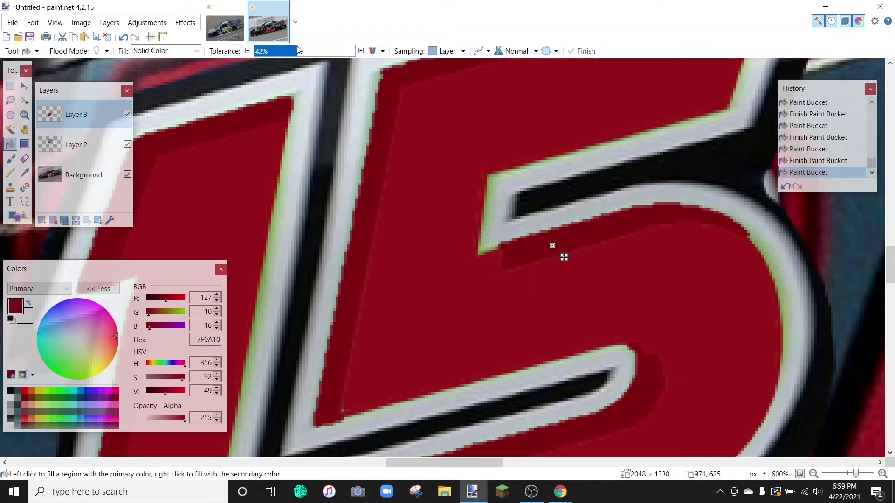
{"action": "left_click", "coordinate": [301, 50]}
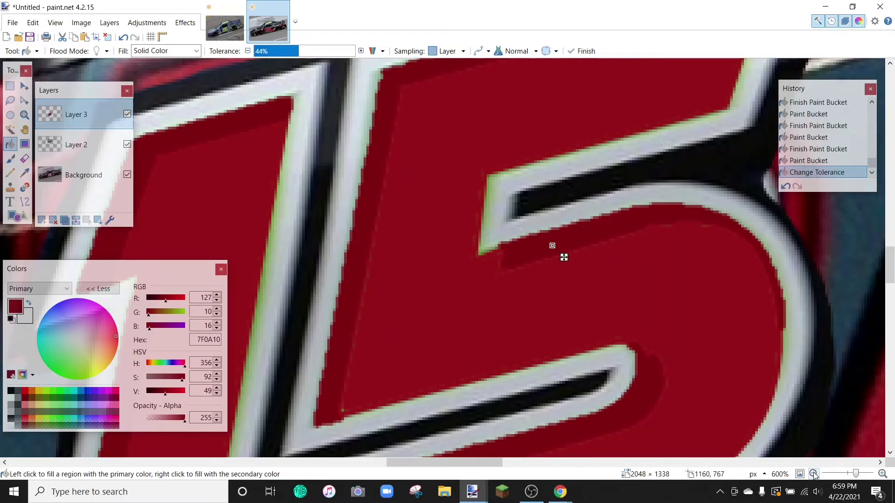
Make the Background layer active, hide Layer 2 and Layer 3, and clear the selection.
{"action": "scroll", "coordinate": [741, 412], "scroll_direction": "down", "scroll_amount": 8}
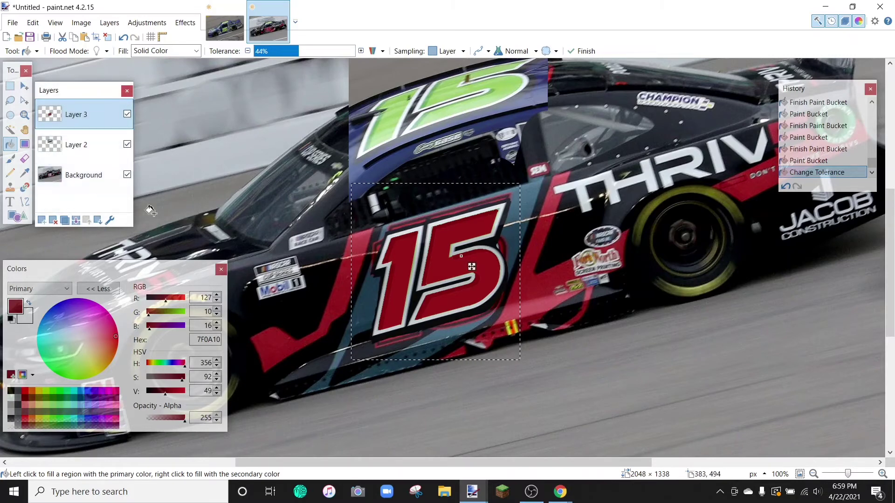
{"action": "scroll", "coordinate": [572, 209], "scroll_direction": "up", "scroll_amount": 2}
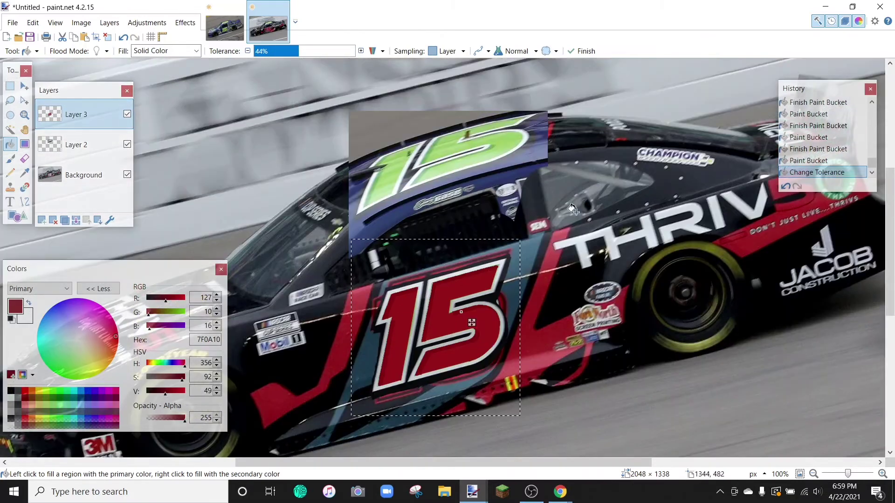
{"action": "left_click", "coordinate": [72, 183]}
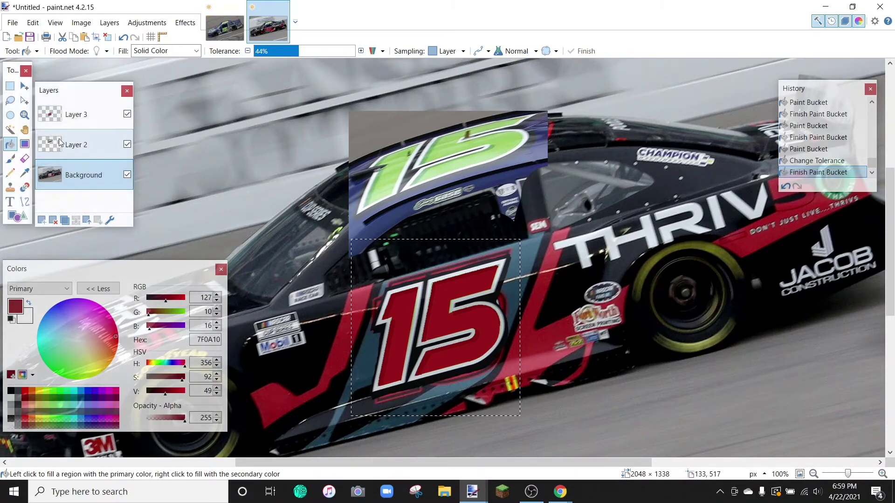
{"action": "left_click", "coordinate": [128, 144]}
{"action": "left_click", "coordinate": [128, 114]}
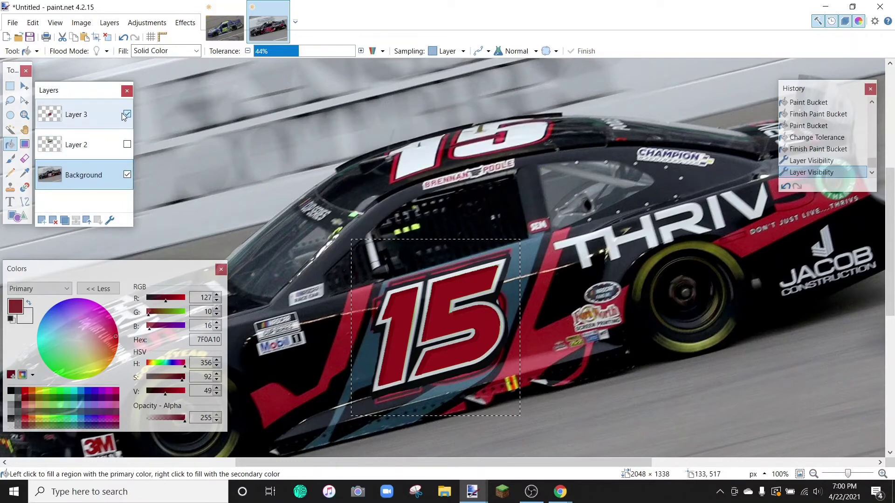
{"action": "left_click", "coordinate": [10, 86]}
{"action": "left_click", "coordinate": [275, 120]}
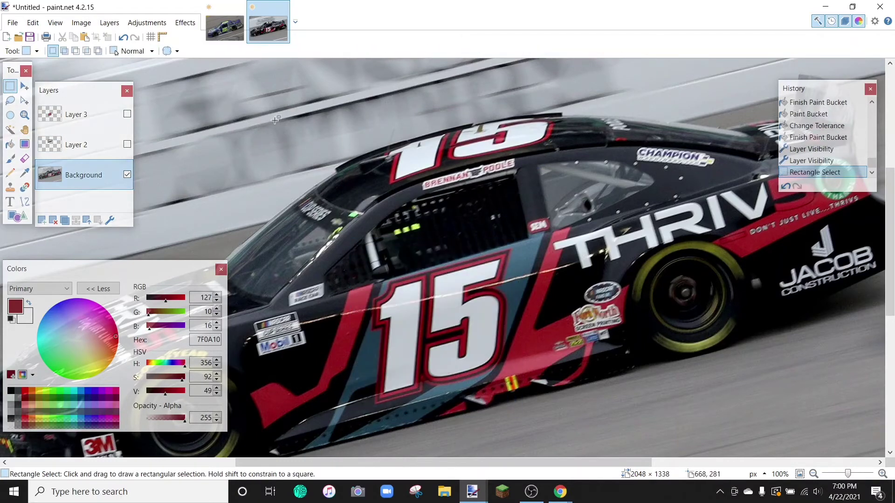
Sample the blue-grey 4E7089 beside the original door number's top edge and set the Paintbrush width to 45.
{"action": "left_click", "coordinate": [882, 473]}
{"action": "scroll", "coordinate": [710, 395], "scroll_direction": "up", "scroll_amount": 1}
{"action": "scroll", "coordinate": [601, 357], "scroll_direction": "up", "scroll_amount": 1}
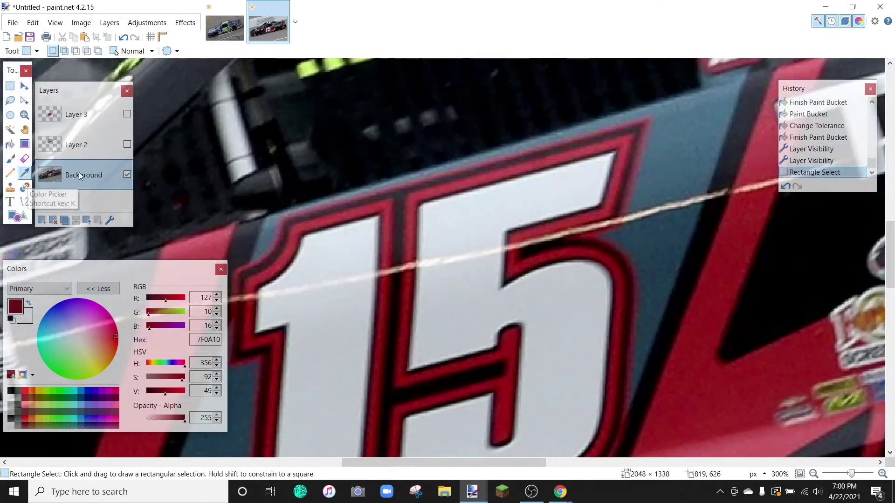
{"action": "left_click", "coordinate": [25, 173]}
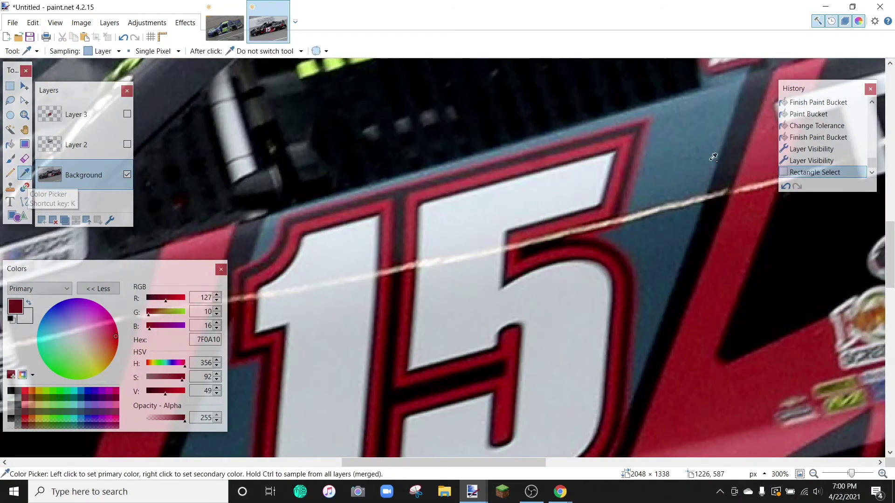
{"action": "left_click", "coordinate": [676, 130]}
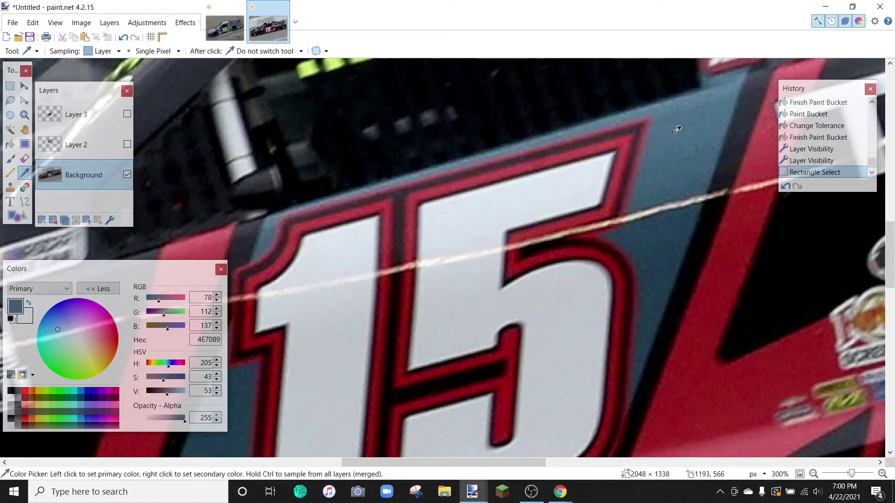
{"action": "left_click", "coordinate": [11, 159]}
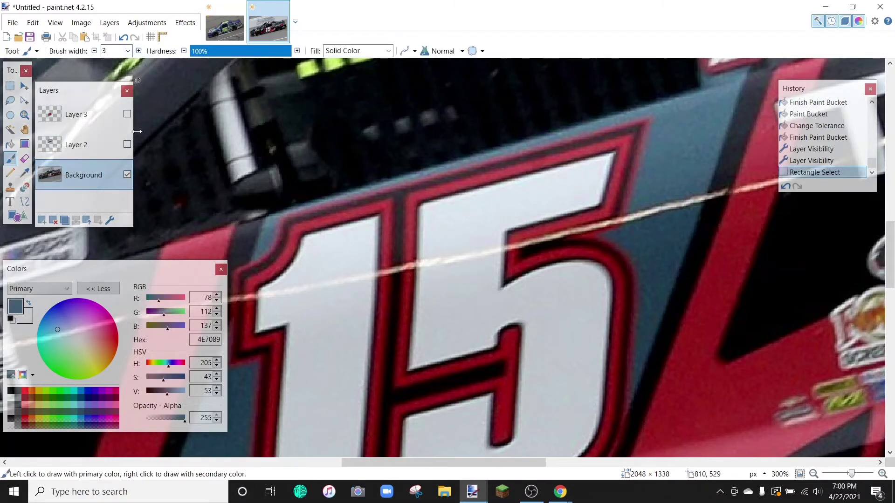
{"action": "left_click", "coordinate": [128, 51]}
{"action": "left_click", "coordinate": [114, 233]}
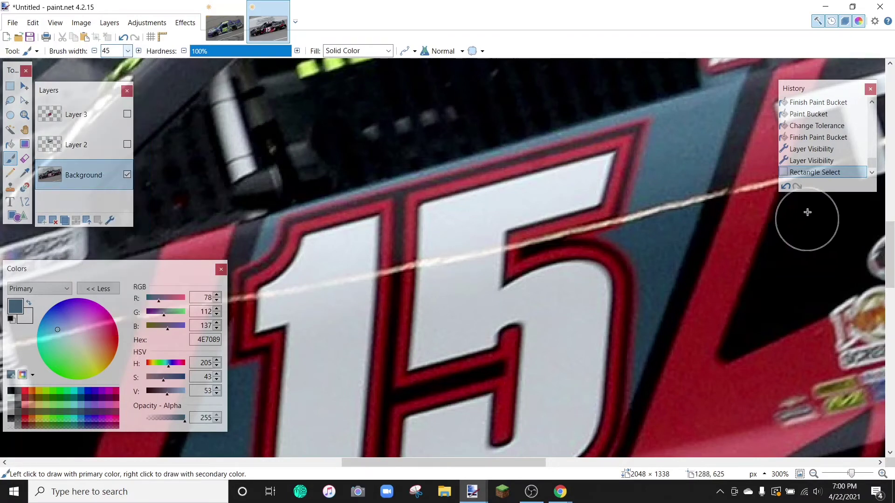
{"action": "mouse_move", "coordinate": [653, 149]}
{"action": "left_mouse_down"}
{"action": "mouse_move", "coordinate": [298, 239]}
{"action": "mouse_move", "coordinate": [287, 247]}
{"action": "mouse_move", "coordinate": [257, 349]}
{"action": "left_mouse_up"}
{"action": "mouse_move", "coordinate": [305, 287]}
{"action": "left_mouse_down"}
{"action": "mouse_move", "coordinate": [649, 194]}
{"action": "mouse_move", "coordinate": [666, 135]}
{"action": "left_mouse_up"}
{"action": "left_click_drag", "start_coordinate": [256, 52], "coordinate": [199, 52]}
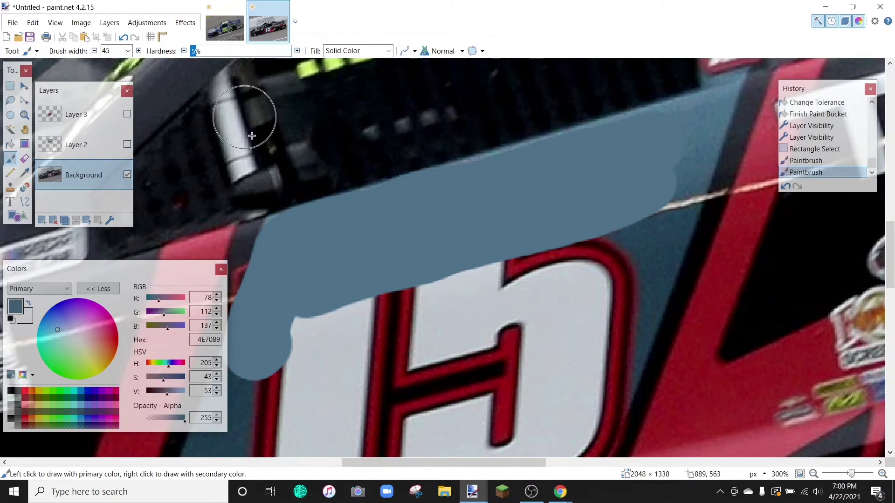
{"action": "scroll", "coordinate": [251, 136], "scroll_direction": "down", "scroll_amount": 3}
{"action": "mouse_move", "coordinate": [252, 188]}
{"action": "left_mouse_down"}
{"action": "mouse_move", "coordinate": [236, 216]}
{"action": "mouse_move", "coordinate": [312, 157]}
{"action": "left_mouse_up"}
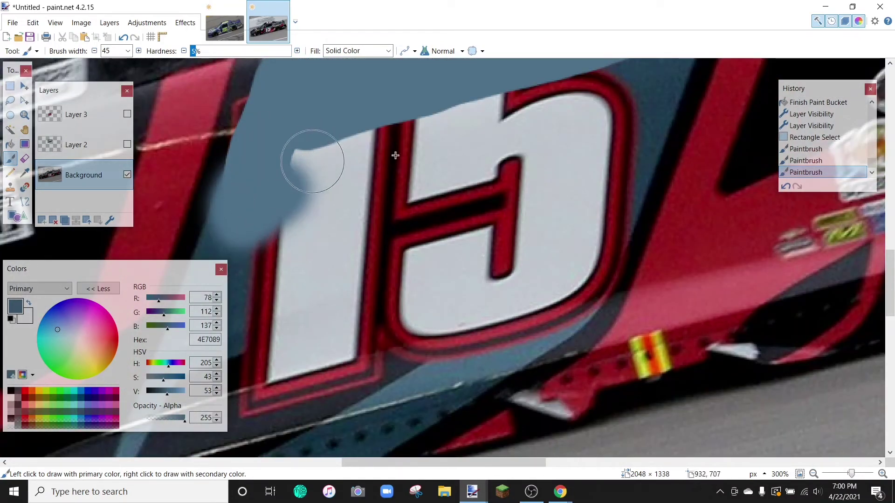
{"action": "left_click", "coordinate": [806, 161]}
{"action": "scroll", "coordinate": [491, 223], "scroll_direction": "up", "scroll_amount": 2}
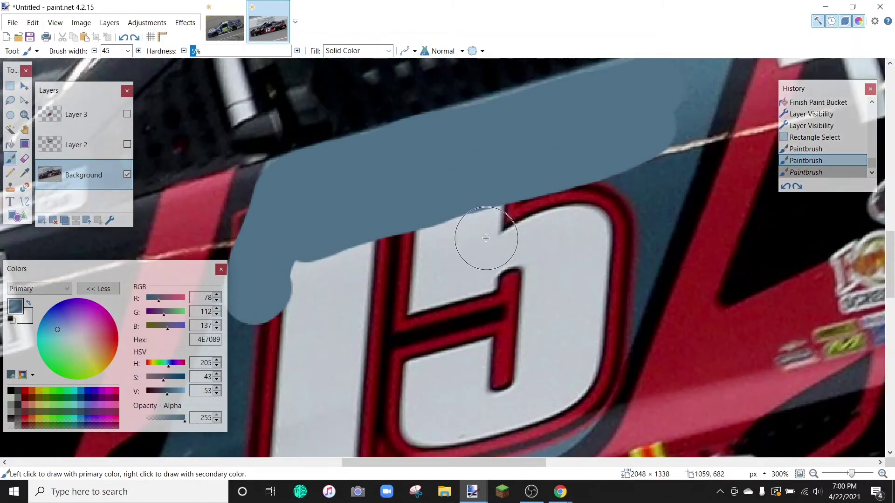
{"action": "scroll", "coordinate": [498, 235], "scroll_direction": "up", "scroll_amount": 1}
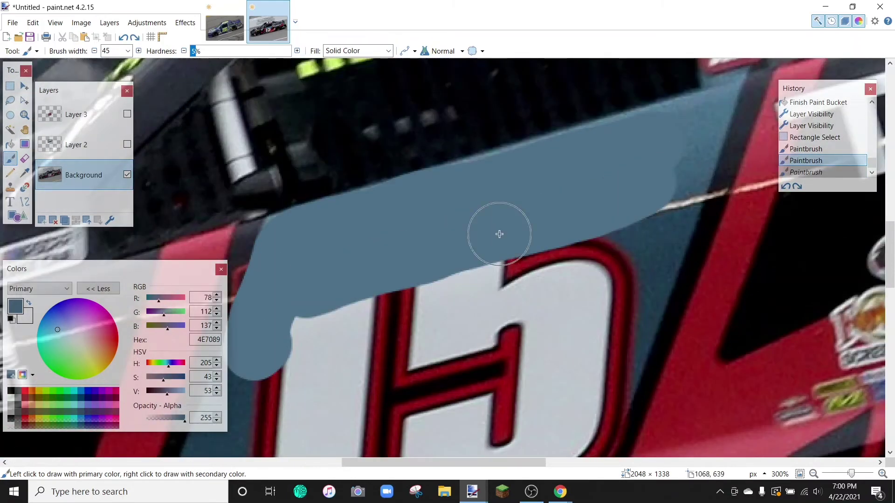
{"action": "left_click", "coordinate": [786, 186]}
{"action": "left_click", "coordinate": [785, 187]}
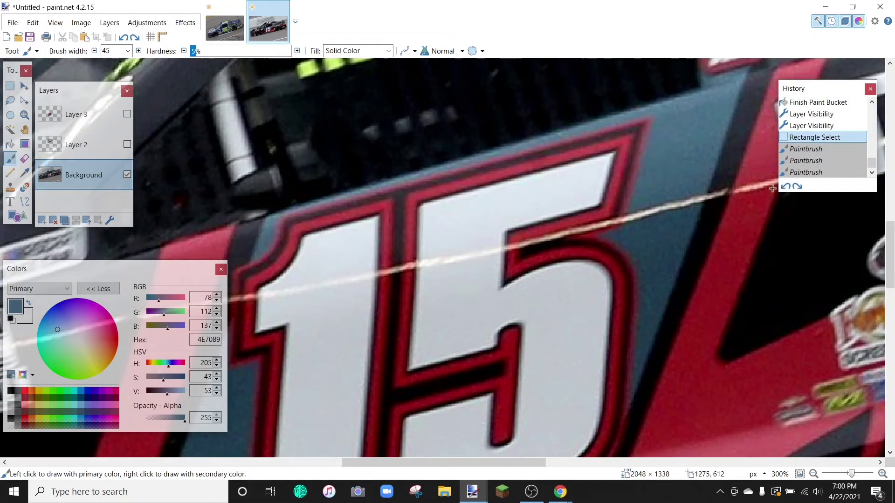
{"action": "left_click_drag", "start_coordinate": [203, 53], "coordinate": [291, 53]}
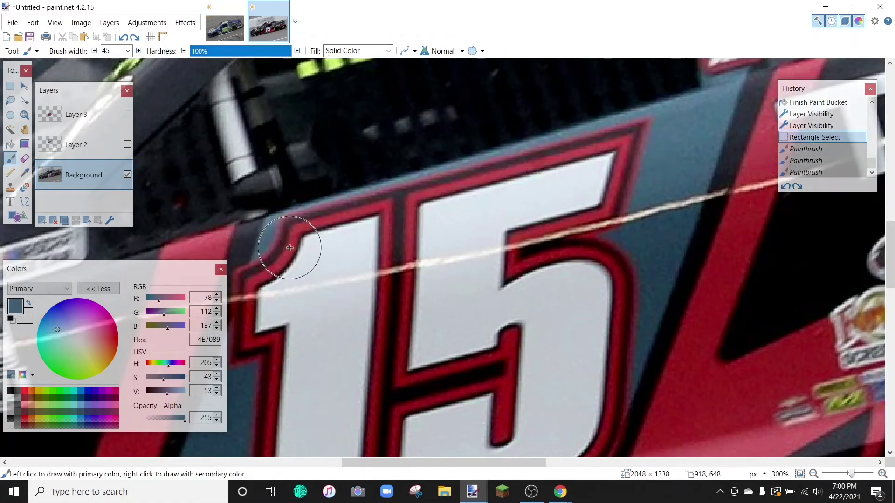
Paint over the top of the original door number 15 with blue-grey 4E7089, following the lower edge of the window.
{"action": "mouse_move", "coordinate": [293, 241]}
{"action": "left_mouse_down"}
{"action": "mouse_move", "coordinate": [358, 229]}
{"action": "mouse_move", "coordinate": [393, 216]}
{"action": "mouse_move", "coordinate": [335, 230]}
{"action": "mouse_move", "coordinate": [518, 178]}
{"action": "mouse_move", "coordinate": [582, 149]}
{"action": "left_mouse_up"}
{"action": "left_click", "coordinate": [805, 160]}
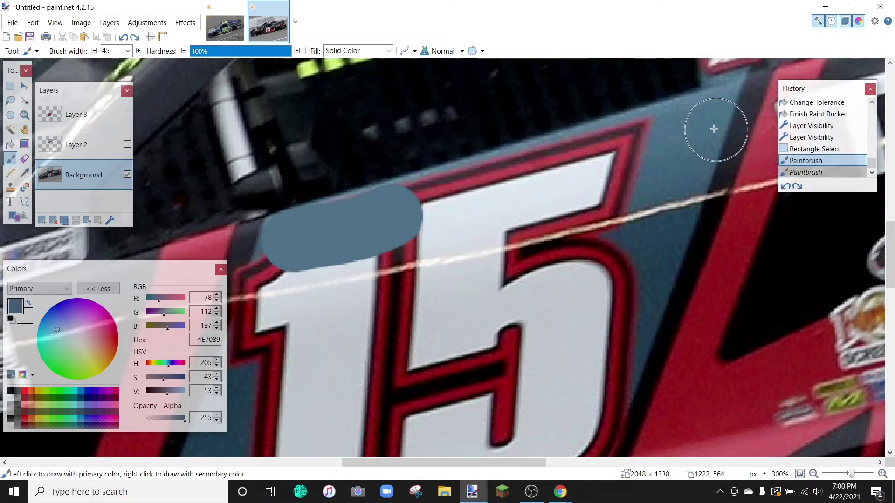
{"action": "mouse_move", "coordinate": [694, 127]}
{"action": "left_mouse_down"}
{"action": "mouse_move", "coordinate": [432, 202]}
{"action": "mouse_move", "coordinate": [309, 232]}
{"action": "mouse_move", "coordinate": [293, 227]}
{"action": "left_mouse_up"}
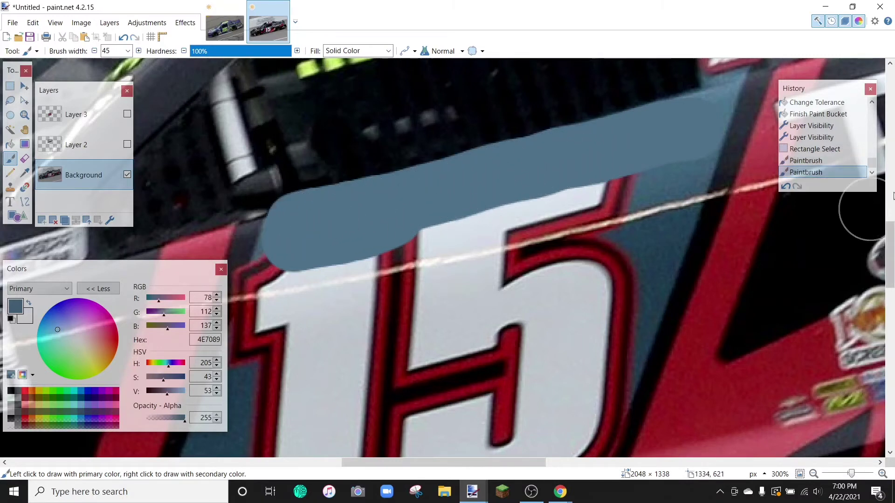
{"action": "left_click", "coordinate": [784, 188]}
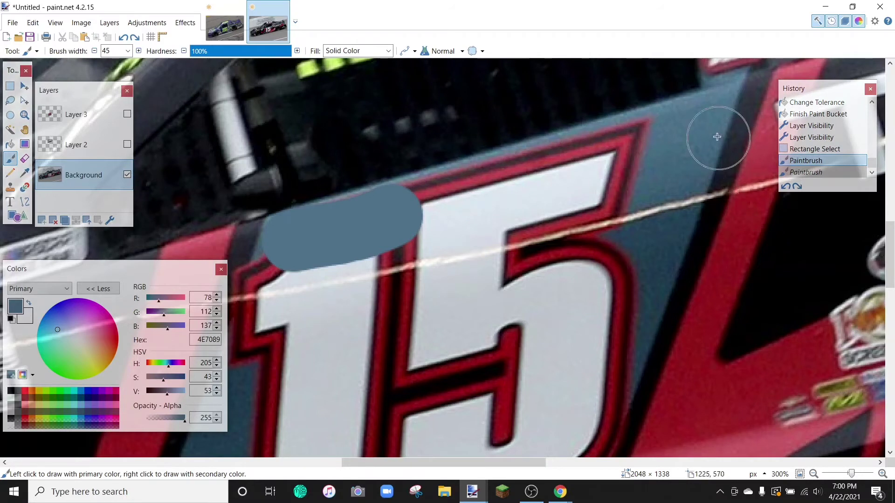
{"action": "mouse_move", "coordinate": [717, 109]}
{"action": "left_mouse_down"}
{"action": "mouse_move", "coordinate": [679, 140]}
{"action": "mouse_move", "coordinate": [383, 214]}
{"action": "left_mouse_up"}
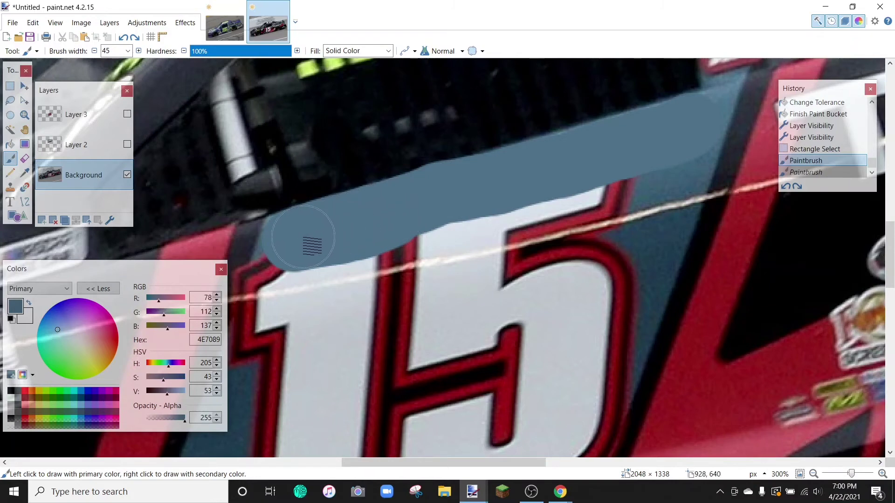
{"action": "left_click_drag", "start_coordinate": [303, 237], "coordinate": [305, 239]}
Sample the darker blue 1B3C4D beside the 1 and paint over the 1's outer edge on the Background layer.
{"action": "scroll", "coordinate": [377, 247], "scroll_direction": "down", "scroll_amount": 2}
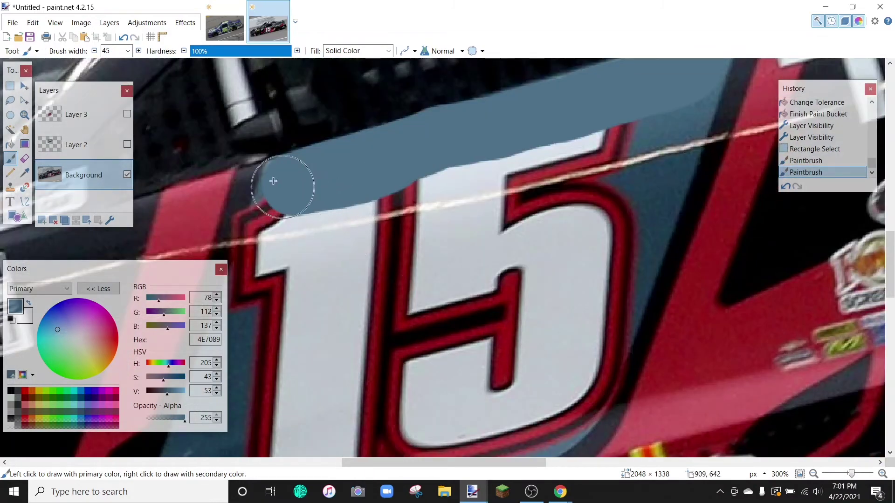
{"action": "scroll", "coordinate": [326, 242], "scroll_direction": "down", "scroll_amount": 6}
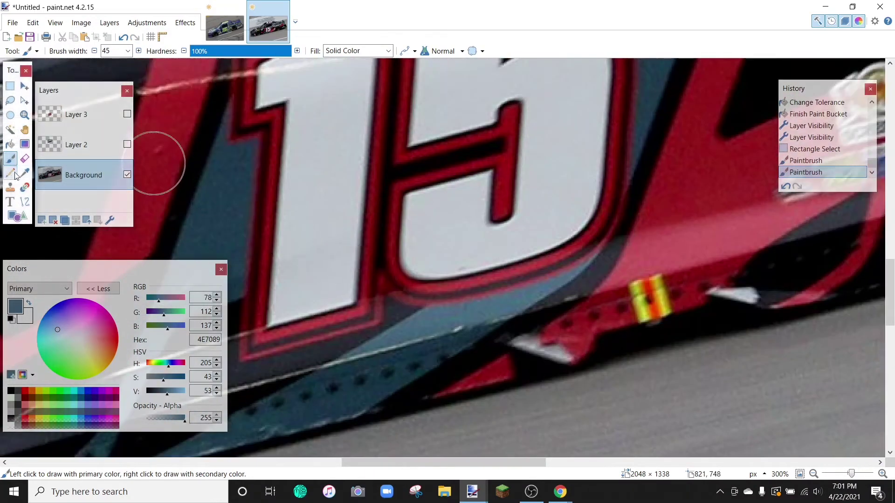
{"action": "left_click", "coordinate": [26, 173]}
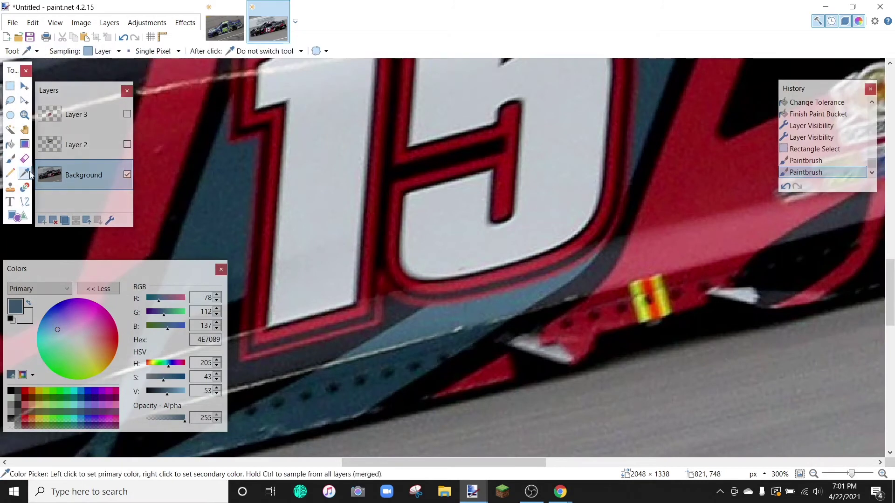
{"action": "left_click", "coordinate": [217, 196]}
{"action": "left_click", "coordinate": [11, 159]}
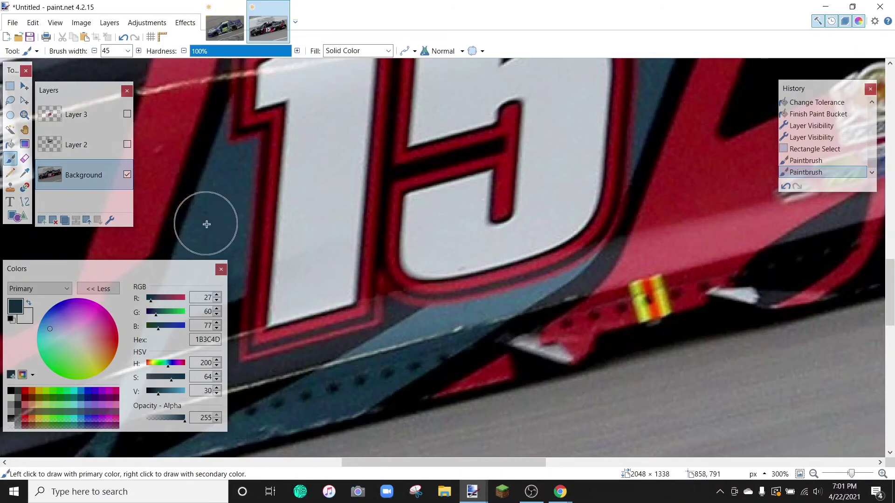
{"action": "mouse_move", "coordinate": [207, 224]}
{"action": "left_mouse_down"}
{"action": "mouse_move", "coordinate": [247, 232]}
{"action": "mouse_move", "coordinate": [233, 189]}
{"action": "mouse_move", "coordinate": [246, 136]}
{"action": "mouse_move", "coordinate": [260, 113]}
{"action": "mouse_move", "coordinate": [290, 106]}
{"action": "left_mouse_up"}
{"action": "scroll", "coordinate": [379, 260], "scroll_direction": "down", "scroll_amount": 3}
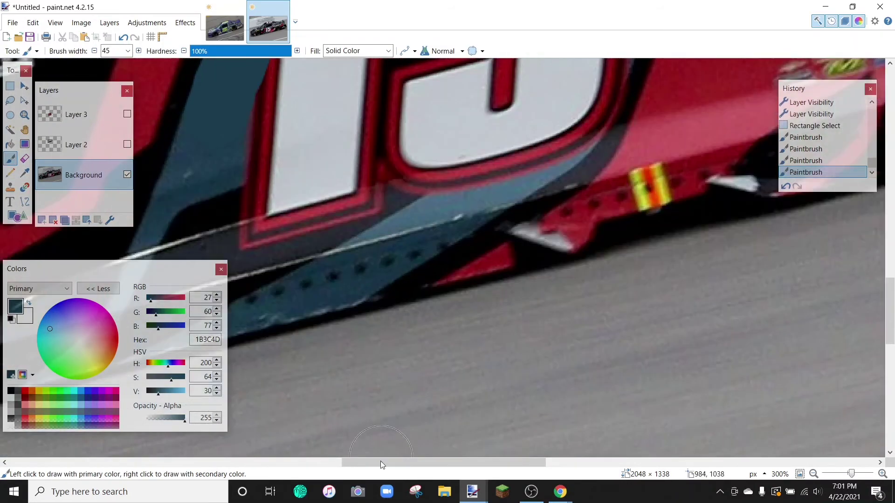
{"action": "left_click_drag", "start_coordinate": [389, 462], "coordinate": [352, 462]}
{"action": "mouse_move", "coordinate": [387, 140]}
{"action": "left_mouse_down"}
{"action": "mouse_move", "coordinate": [370, 136]}
{"action": "mouse_move", "coordinate": [393, 155]}
{"action": "left_mouse_up"}
Cover the remaining body of the original 15 with dark blue 1B3C4D up to the lighter band along the window.
{"action": "scroll", "coordinate": [461, 225], "scroll_direction": "up", "scroll_amount": 3}
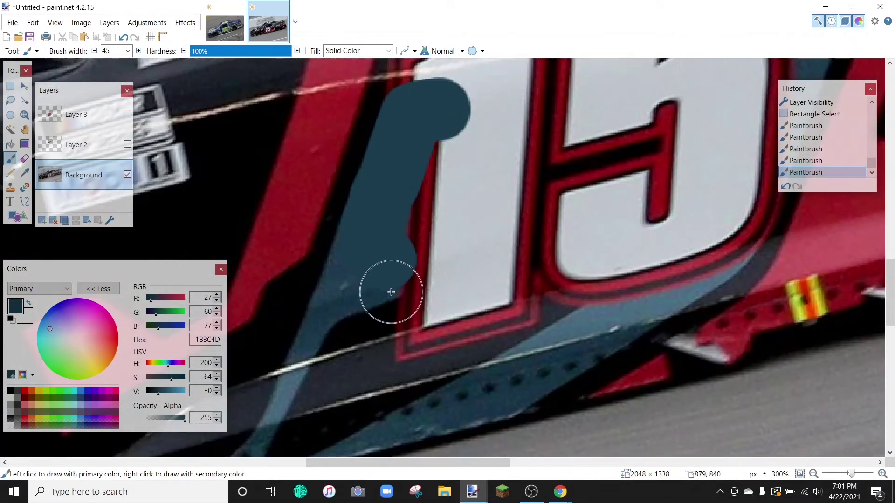
{"action": "left_click_drag", "start_coordinate": [386, 270], "coordinate": [703, 220]}
{"action": "scroll", "coordinate": [788, 271], "scroll_direction": "up", "scroll_amount": 3}
{"action": "mouse_move", "coordinate": [768, 253]}
{"action": "left_mouse_down"}
{"action": "mouse_move", "coordinate": [739, 338]}
{"action": "mouse_move", "coordinate": [624, 347]}
{"action": "left_mouse_up"}
{"action": "scroll", "coordinate": [723, 320], "scroll_direction": "up", "scroll_amount": 5}
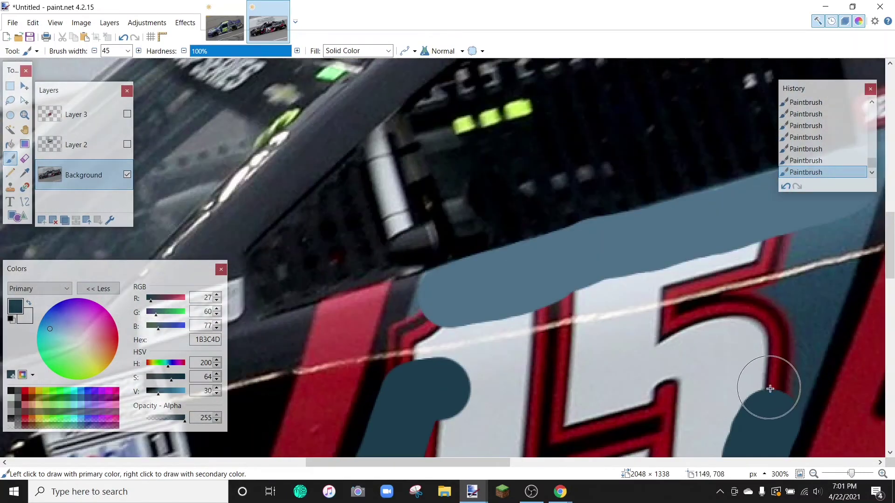
{"action": "left_click_drag", "start_coordinate": [776, 396], "coordinate": [506, 402]}
{"action": "mouse_move", "coordinate": [474, 318]}
{"action": "left_mouse_down"}
{"action": "mouse_move", "coordinate": [469, 214]}
{"action": "mouse_move", "coordinate": [625, 219]}
{"action": "mouse_move", "coordinate": [713, 245]}
{"action": "left_mouse_up"}
Sample blue-grey 457081 from the lower stripe and paint over the number's red outline crossing it with a 5-wide Paintbrush.
{"action": "scroll", "coordinate": [713, 246], "scroll_direction": "down", "scroll_amount": 2}
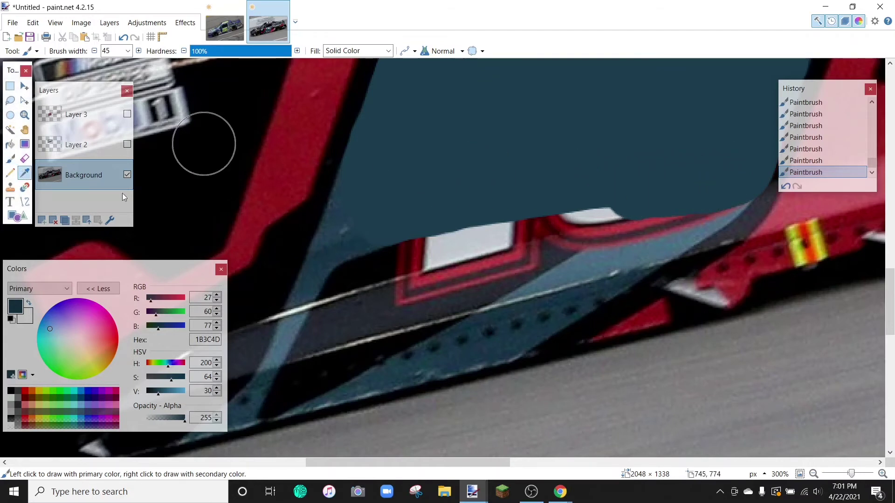
{"action": "left_click", "coordinate": [585, 263]}
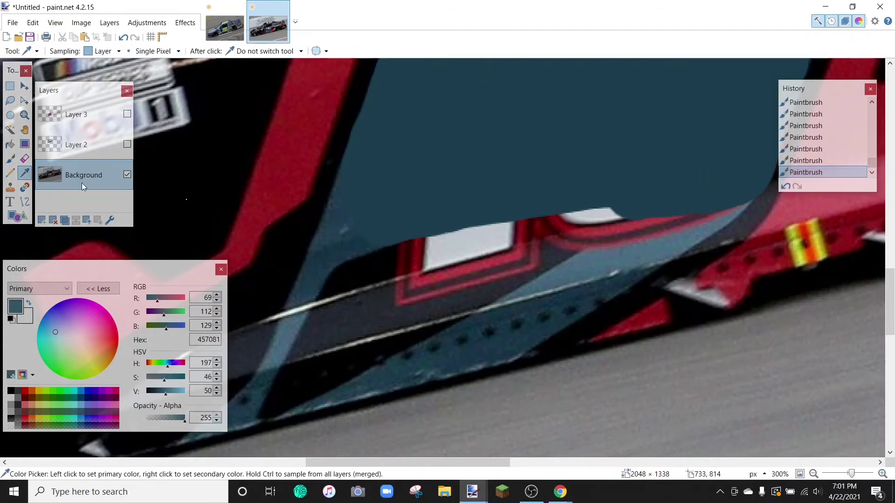
{"action": "left_click", "coordinate": [10, 160]}
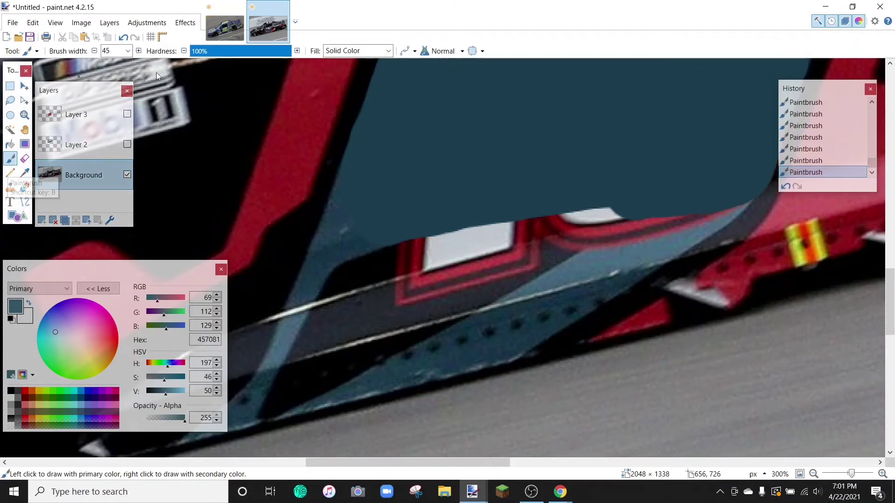
{"action": "left_click", "coordinate": [128, 50]}
{"action": "scroll", "coordinate": [108, 114], "scroll_direction": "up", "scroll_amount": 7}
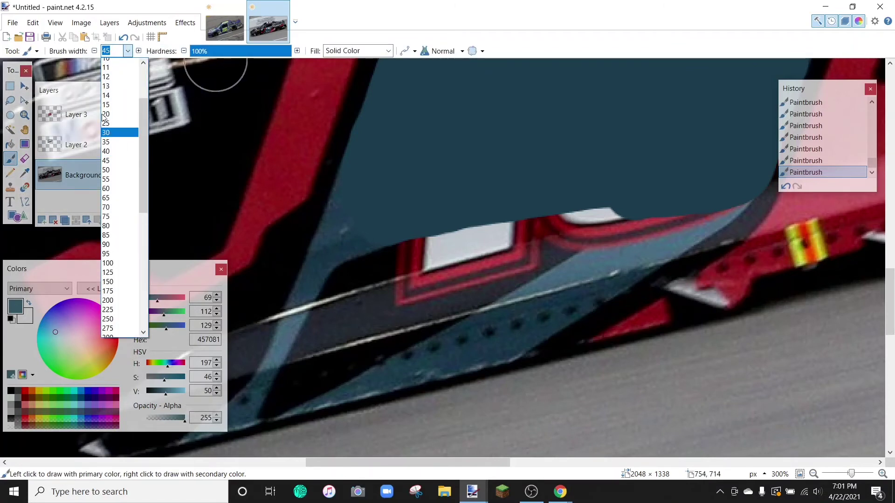
{"action": "left_click", "coordinate": [112, 99]}
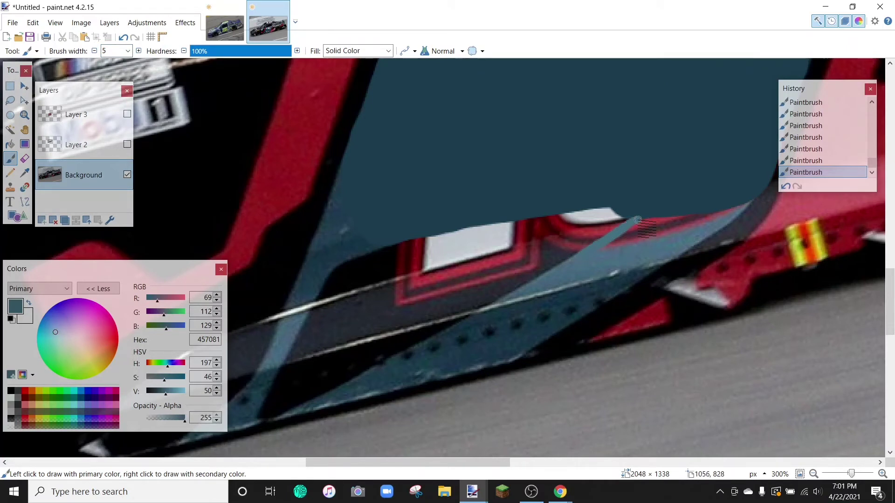
{"action": "left_click_drag", "start_coordinate": [638, 219], "coordinate": [717, 211]}
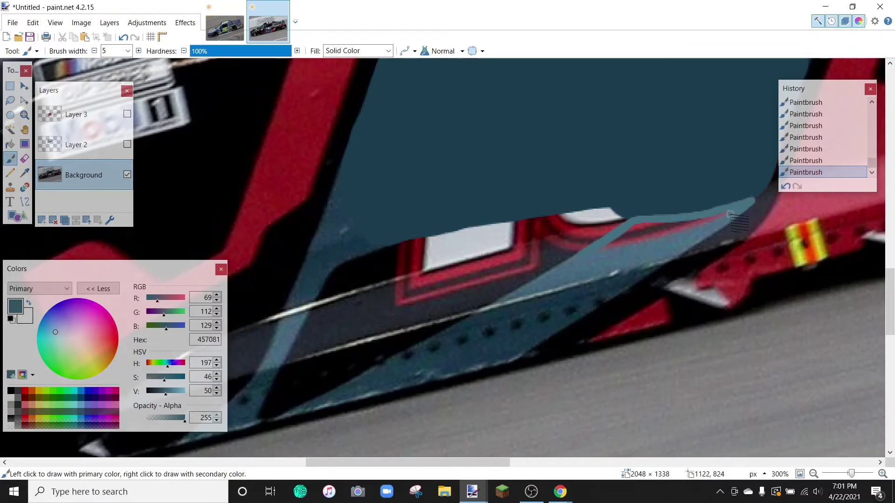
{"action": "mouse_move", "coordinate": [713, 219]}
{"action": "left_mouse_down"}
{"action": "mouse_move", "coordinate": [615, 237]}
{"action": "mouse_move", "coordinate": [644, 220]}
{"action": "mouse_move", "coordinate": [627, 232]}
{"action": "mouse_move", "coordinate": [681, 220]}
{"action": "left_mouse_up"}
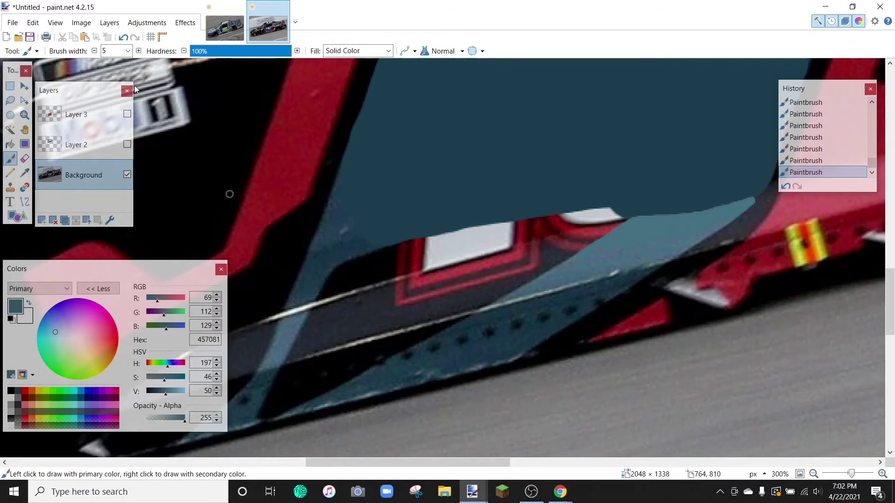
Set the Paintbrush width to 15 and its hardness to 0%.
{"action": "left_click", "coordinate": [128, 50]}
{"action": "left_click", "coordinate": [112, 144]}
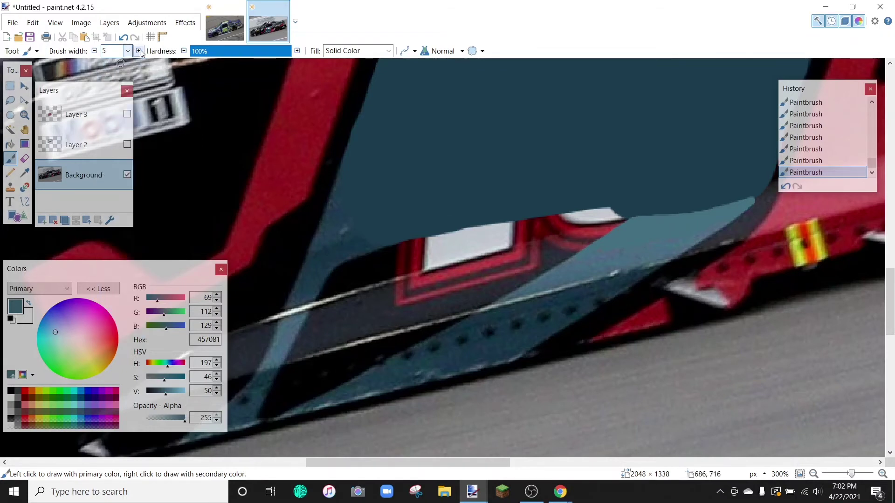
{"action": "left_click", "coordinate": [138, 51]}
{"action": "left_click_drag", "start_coordinate": [285, 51], "coordinate": [188, 54]}
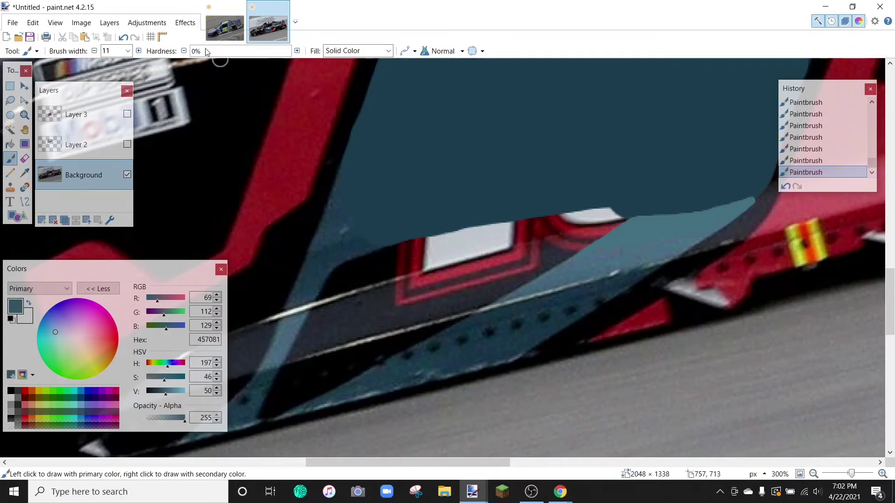
{"action": "left_click", "coordinate": [139, 50]}
{"action": "left_click", "coordinate": [138, 51]}
{"action": "left_click", "coordinate": [139, 50]}
{"action": "left_click", "coordinate": [139, 50]}
Sample dark blue 1B3C4D from the painted door area and softly blend its lower front edge into the original paint.
{"action": "left_click", "coordinate": [25, 173]}
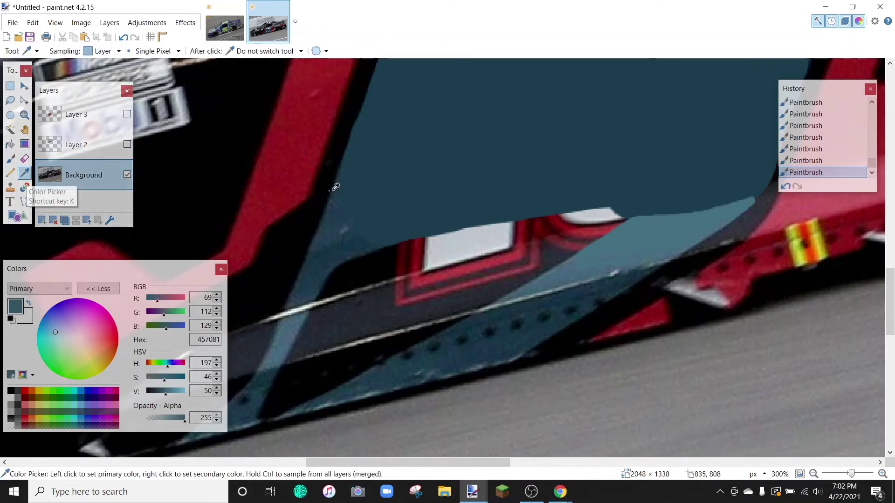
{"action": "left_click", "coordinate": [369, 184]}
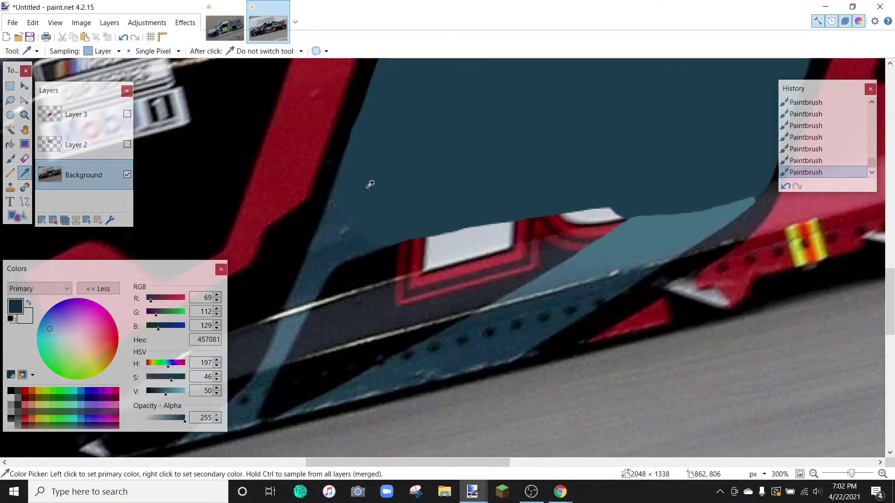
{"action": "left_click", "coordinate": [18, 160]}
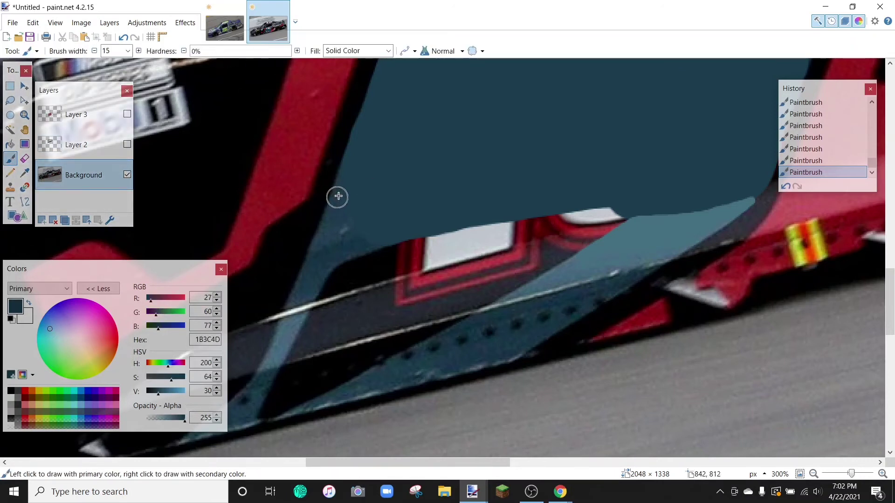
{"action": "left_click_drag", "start_coordinate": [343, 213], "coordinate": [353, 237]}
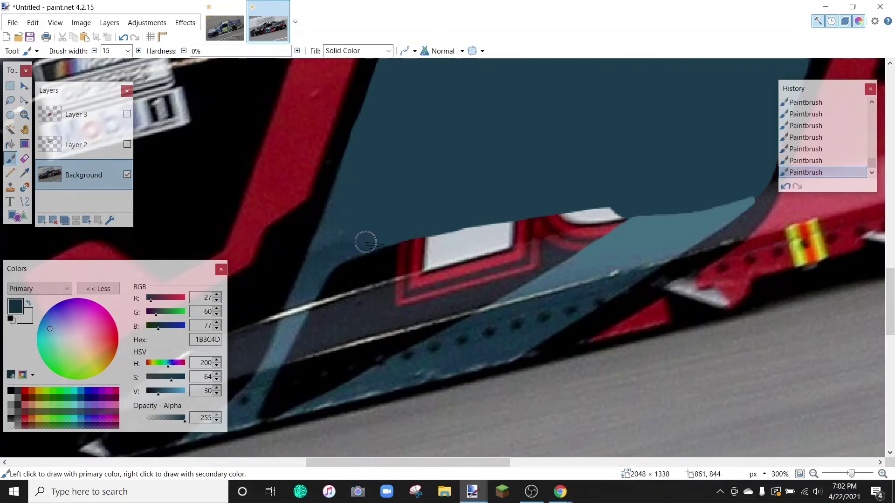
Sample blue-grey 4E7089 from the painted band below the window and return to the Paintbrush.
{"action": "scroll", "coordinate": [659, 270], "scroll_direction": "up", "scroll_amount": 4}
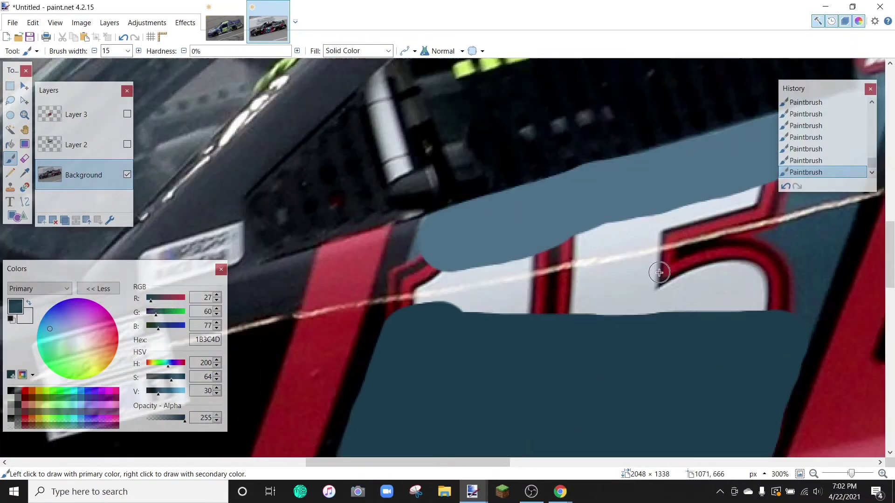
{"action": "scroll", "coordinate": [659, 273], "scroll_direction": "up", "scroll_amount": 1}
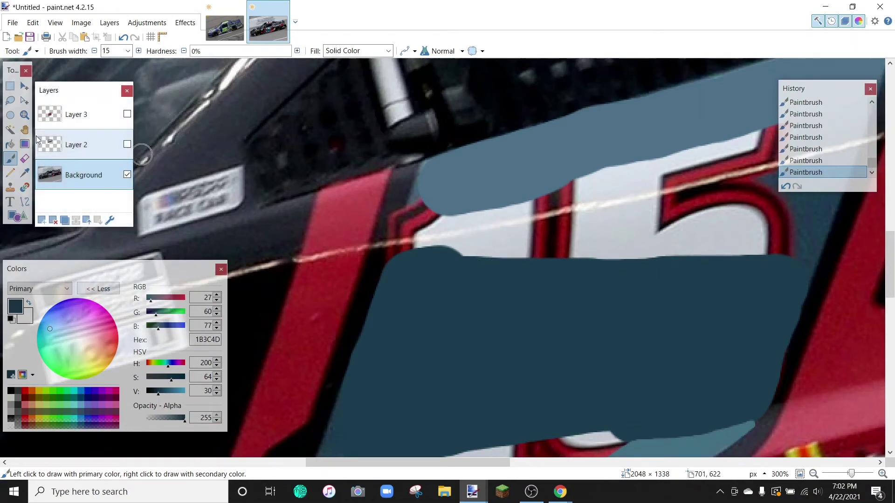
{"action": "left_click", "coordinate": [25, 174]}
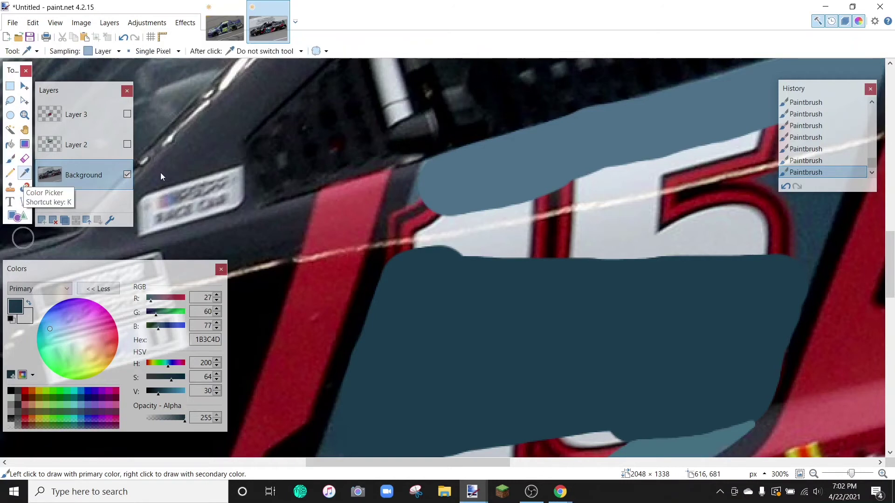
{"action": "left_click", "coordinate": [463, 176]}
{"action": "left_click", "coordinate": [11, 159]}
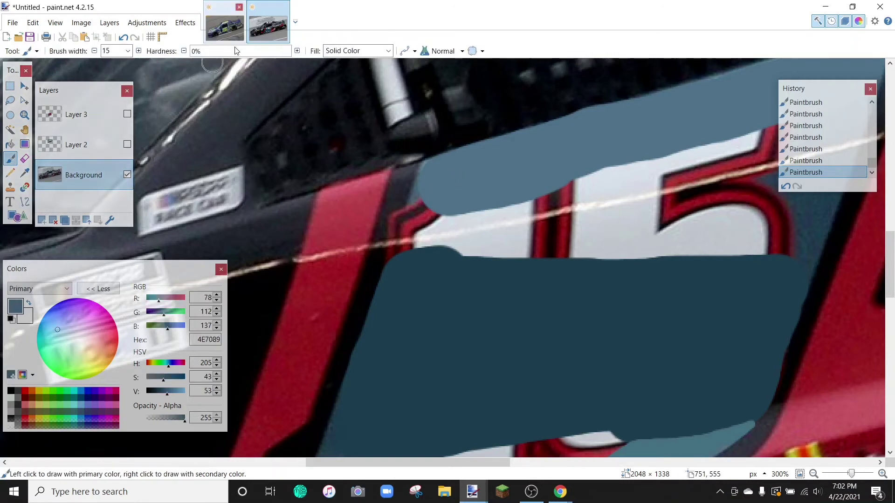
Show and hide Layer 2 and Layer 3 in turn to check how the new 15 covers the painted door area.
{"action": "left_click", "coordinate": [127, 144]}
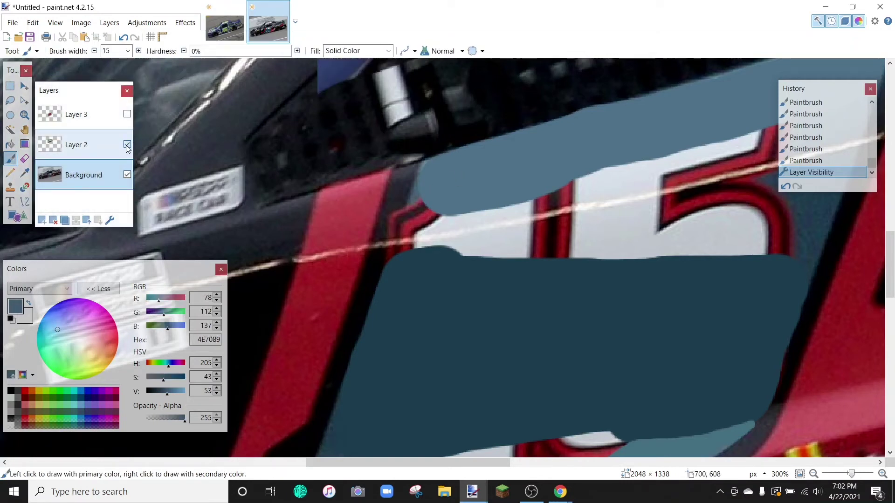
{"action": "left_click", "coordinate": [127, 144]}
{"action": "left_click", "coordinate": [127, 114]}
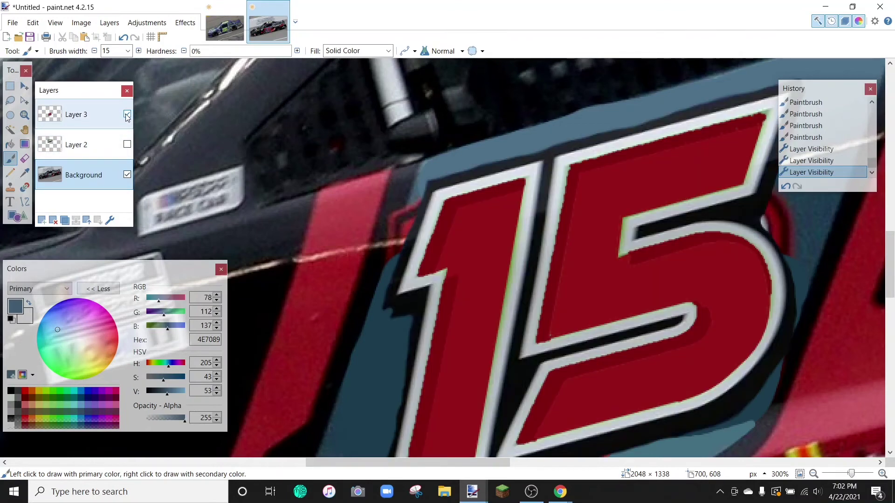
{"action": "left_click", "coordinate": [126, 115]}
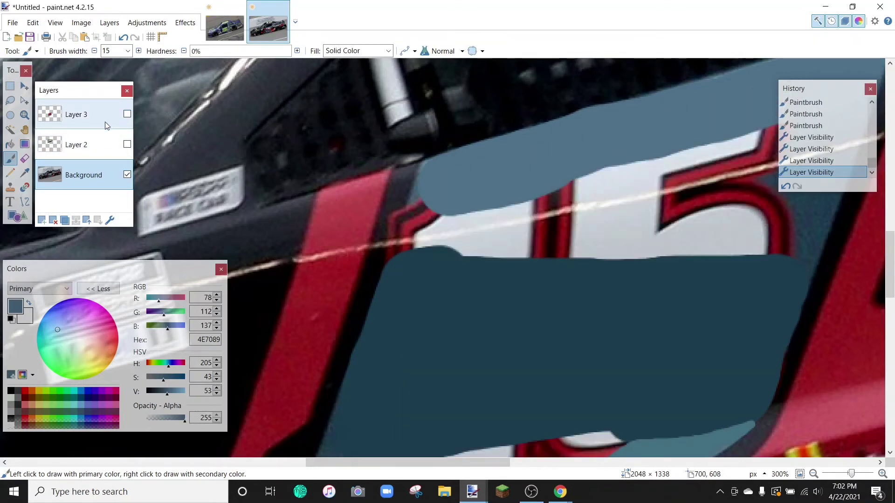
Set the secondary color to sampled dark blue 1B3C4D and the primary color to sampled blue-grey 4E7089 for the Paintbrush.
{"action": "left_click", "coordinate": [25, 173]}
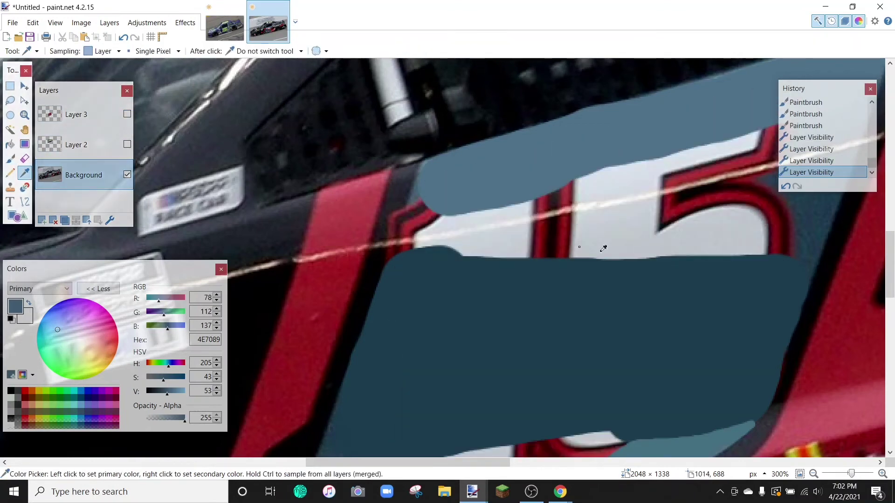
{"action": "left_click", "coordinate": [732, 270]}
{"action": "left_click", "coordinate": [28, 302]}
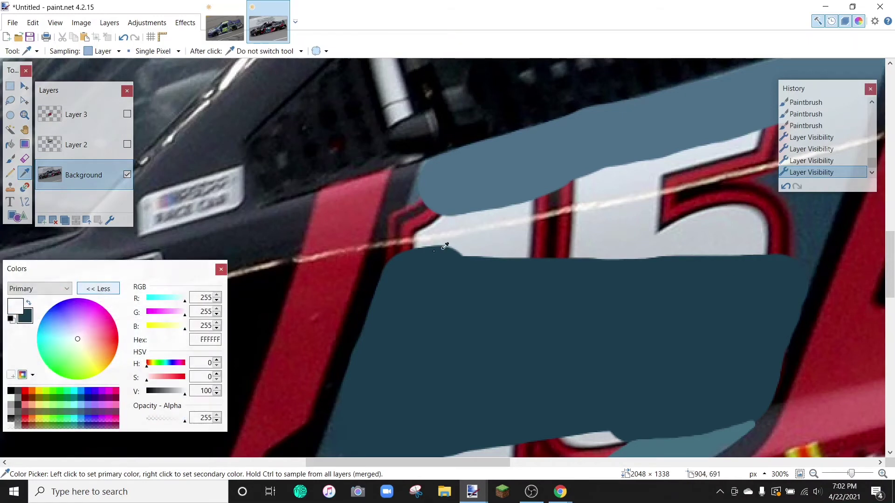
{"action": "left_click", "coordinate": [493, 179]}
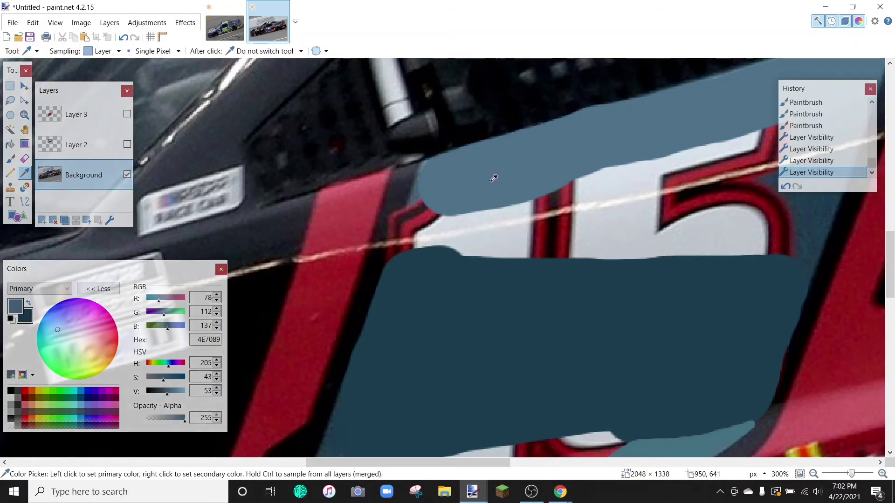
{"action": "left_click", "coordinate": [13, 159]}
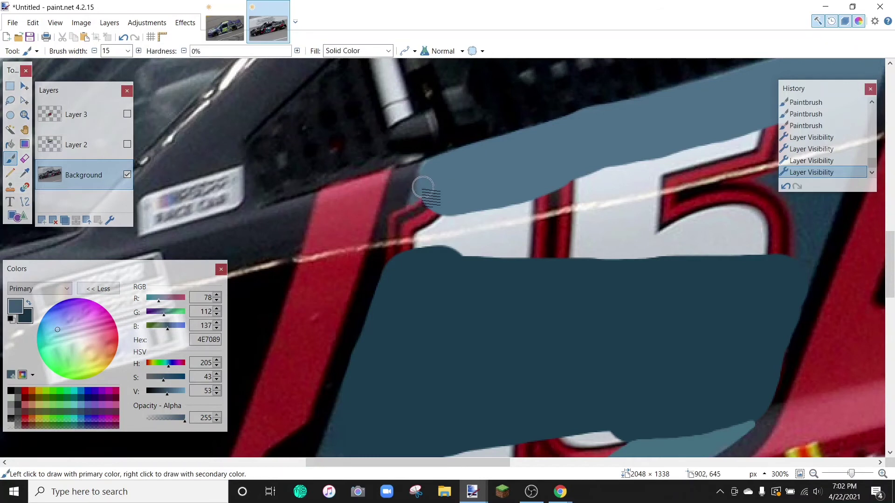
Try a soft stroke at the front end of the blue-grey band, undo it, and set the Paintbrush hardness to 100%.
{"action": "mouse_move", "coordinate": [423, 187]}
{"action": "left_mouse_down"}
{"action": "mouse_move", "coordinate": [413, 210]}
{"action": "mouse_move", "coordinate": [397, 183]}
{"action": "left_mouse_up"}
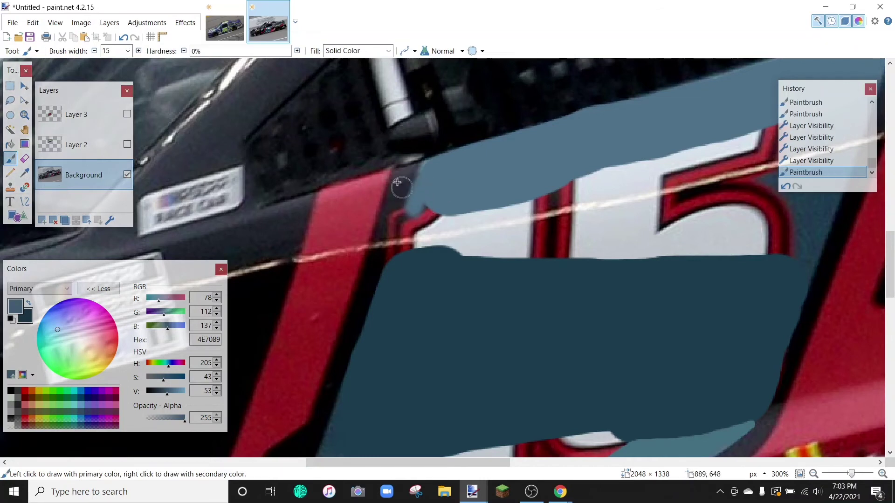
{"action": "left_click", "coordinate": [785, 186]}
{"action": "left_click_drag", "start_coordinate": [252, 51], "coordinate": [318, 57]}
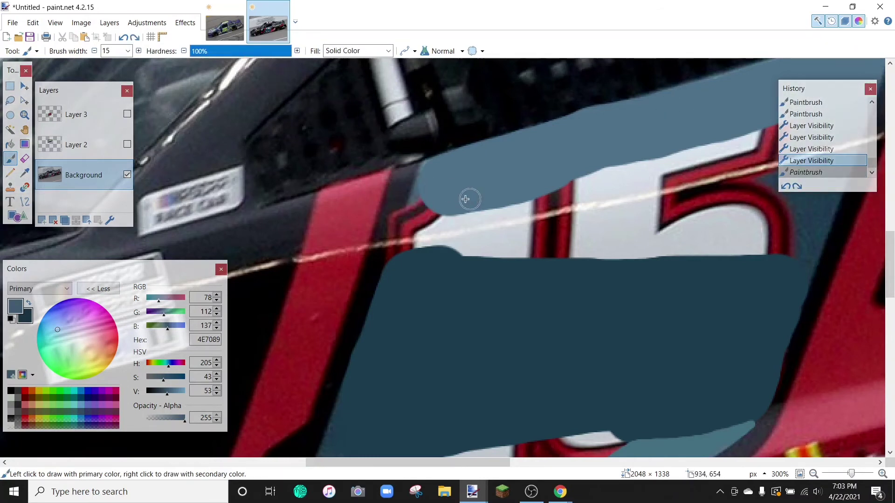
Paint blue-grey 4E7089 over the old number along the upper side of the thin body line, extending past the 5.
{"action": "mouse_move", "coordinate": [426, 175]}
{"action": "left_mouse_down"}
{"action": "mouse_move", "coordinate": [412, 219]}
{"action": "mouse_move", "coordinate": [431, 223]}
{"action": "mouse_move", "coordinate": [638, 192]}
{"action": "mouse_move", "coordinate": [782, 151]}
{"action": "left_mouse_up"}
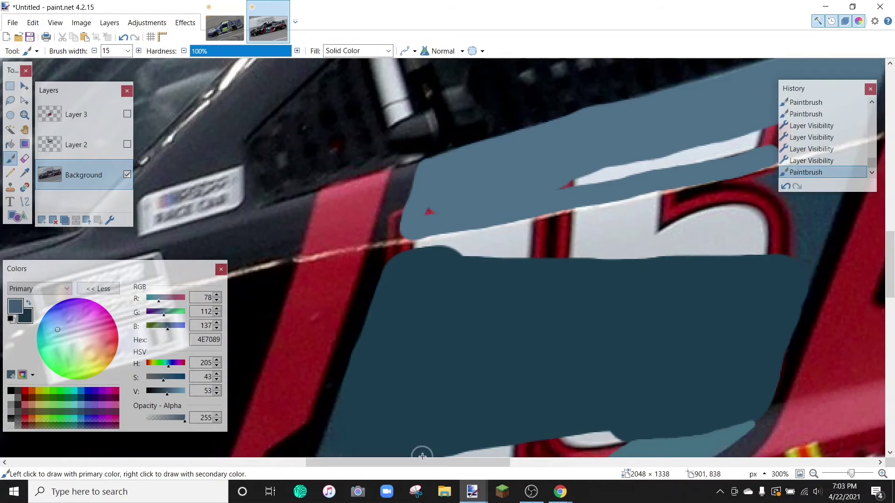
{"action": "scroll", "coordinate": [410, 455], "scroll_direction": "right", "scroll_amount": 5}
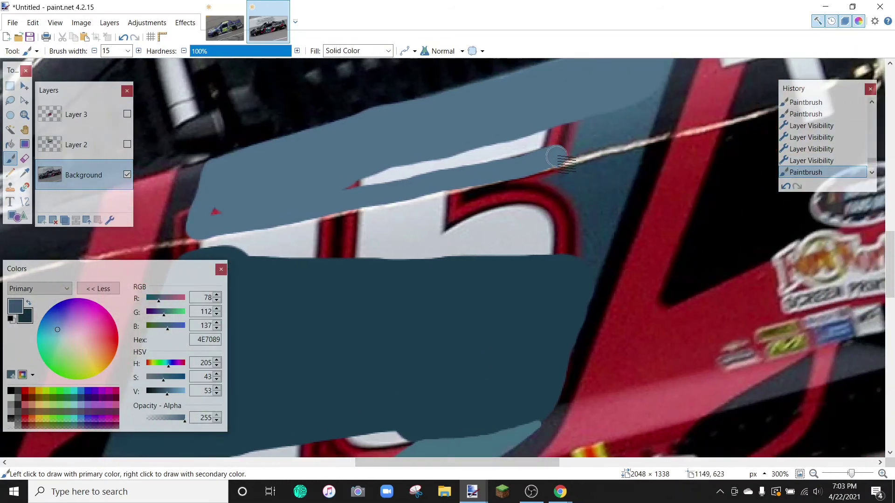
{"action": "left_click_drag", "start_coordinate": [557, 157], "coordinate": [643, 130]}
{"action": "scroll", "coordinate": [657, 171], "scroll_direction": "down", "scroll_amount": 1}
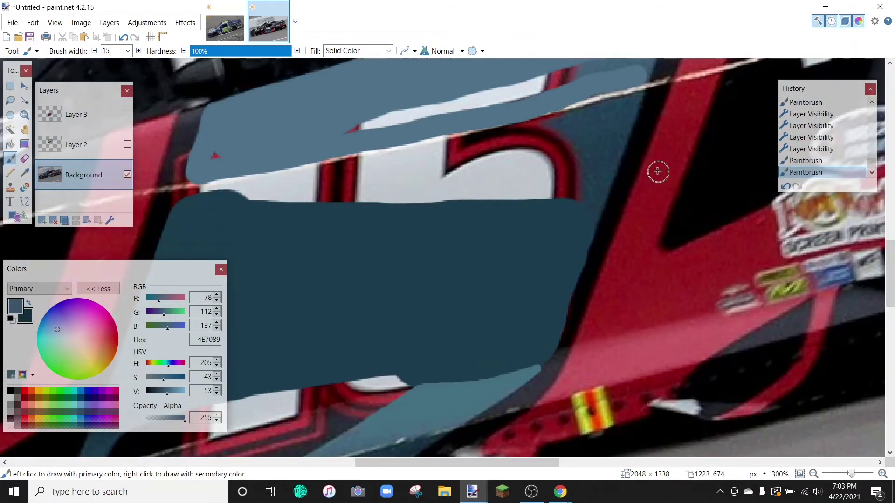
Fill the white and red remnants of the 5 between the two blue-grey strokes with 4E7089.
{"action": "scroll", "coordinate": [656, 171], "scroll_direction": "up", "scroll_amount": 2}
{"action": "left_click_drag", "start_coordinate": [673, 91], "coordinate": [664, 108]}
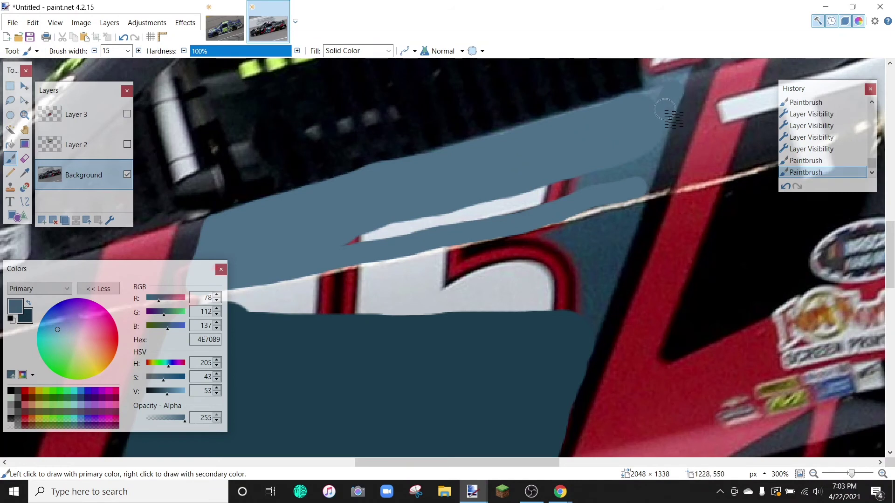
{"action": "mouse_move", "coordinate": [655, 139]}
{"action": "left_mouse_down"}
{"action": "mouse_move", "coordinate": [641, 179]}
{"action": "mouse_move", "coordinate": [644, 160]}
{"action": "mouse_move", "coordinate": [620, 174]}
{"action": "mouse_move", "coordinate": [451, 216]}
{"action": "mouse_move", "coordinate": [547, 198]}
{"action": "mouse_move", "coordinate": [332, 247]}
{"action": "left_mouse_up"}
{"action": "left_click_drag", "start_coordinate": [461, 205], "coordinate": [462, 204]}
Smooth the blue-grey band's edge along the bottom of the window and cover the leftover red speck near the 1.
{"action": "scroll", "coordinate": [657, 161], "scroll_direction": "up", "scroll_amount": 3}
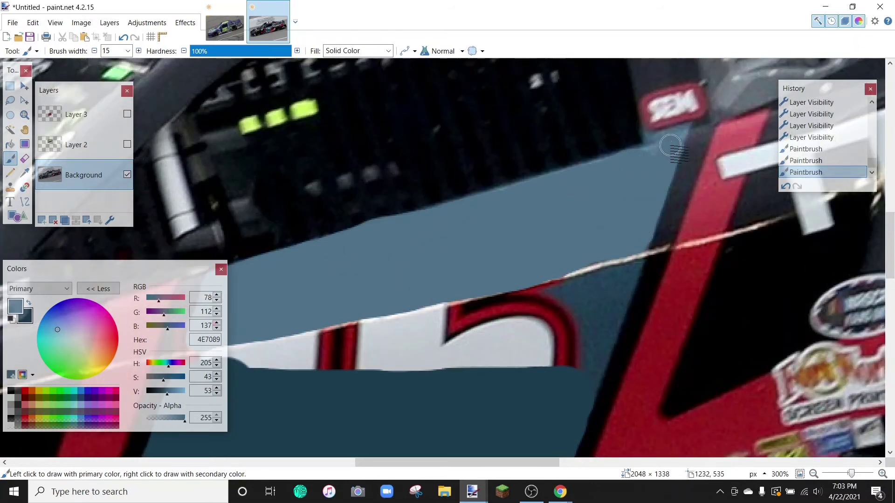
{"action": "mouse_move", "coordinate": [670, 146]}
{"action": "left_mouse_down"}
{"action": "mouse_move", "coordinate": [593, 175]}
{"action": "mouse_move", "coordinate": [338, 240]}
{"action": "mouse_move", "coordinate": [252, 279]}
{"action": "left_mouse_up"}
{"action": "scroll", "coordinate": [397, 273], "scroll_direction": "down", "scroll_amount": 3}
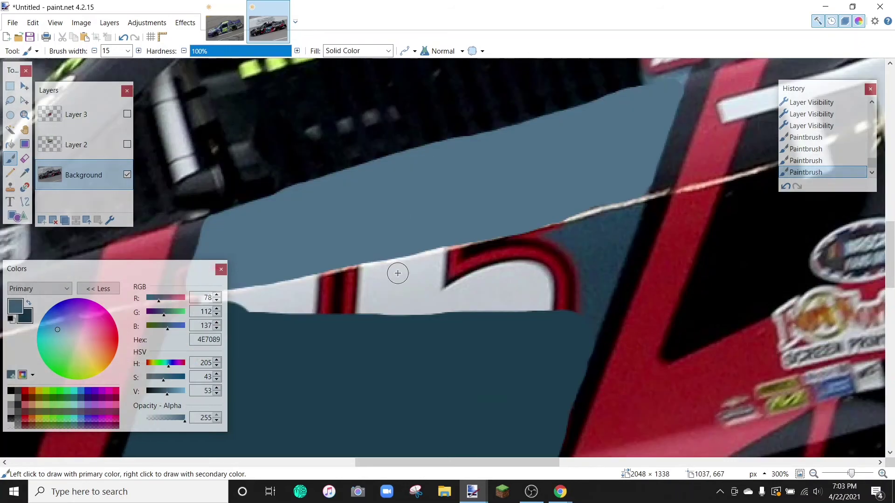
{"action": "scroll", "coordinate": [398, 273], "scroll_direction": "down", "scroll_amount": 3}
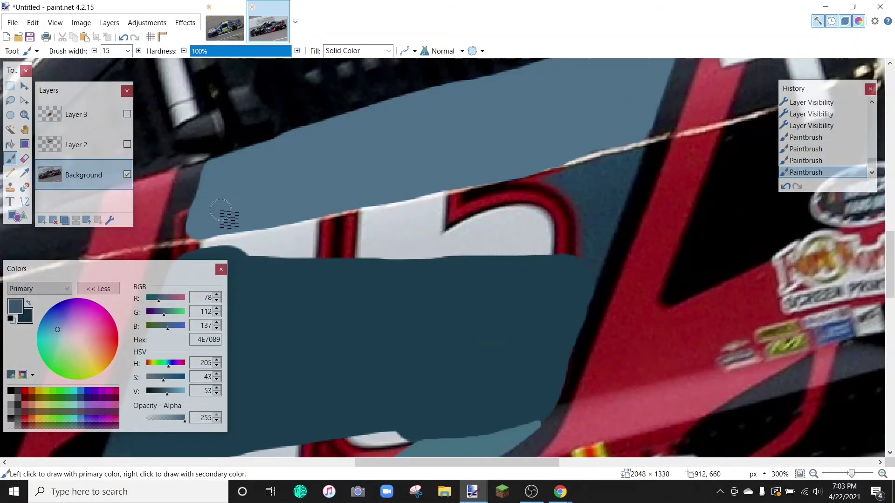
{"action": "left_click", "coordinate": [220, 210]}
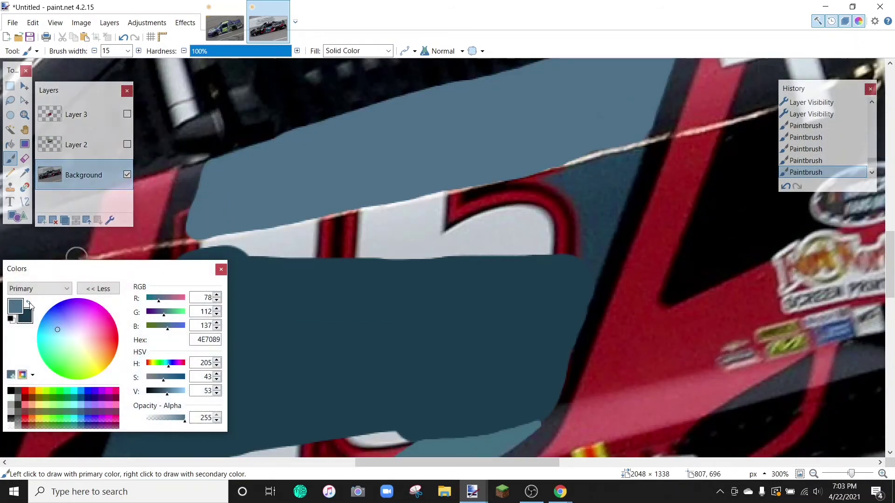
Paint dark teal 1B3C4D along the body line and over the remaining white and red parts of the upper number.
{"action": "left_click", "coordinate": [29, 303]}
{"action": "left_click_drag", "start_coordinate": [371, 460], "coordinate": [342, 461]}
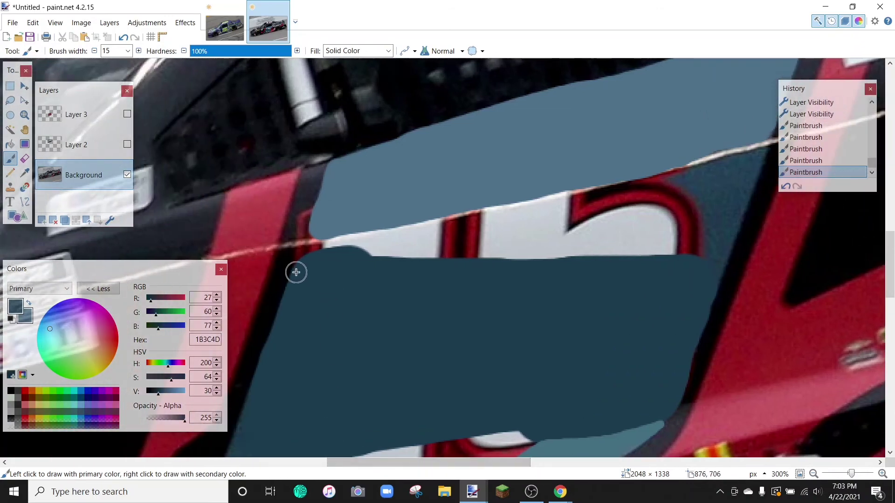
{"action": "mouse_move", "coordinate": [296, 272]}
{"action": "left_mouse_down"}
{"action": "mouse_move", "coordinate": [316, 244]}
{"action": "mouse_move", "coordinate": [520, 210]}
{"action": "mouse_move", "coordinate": [754, 147]}
{"action": "left_mouse_up"}
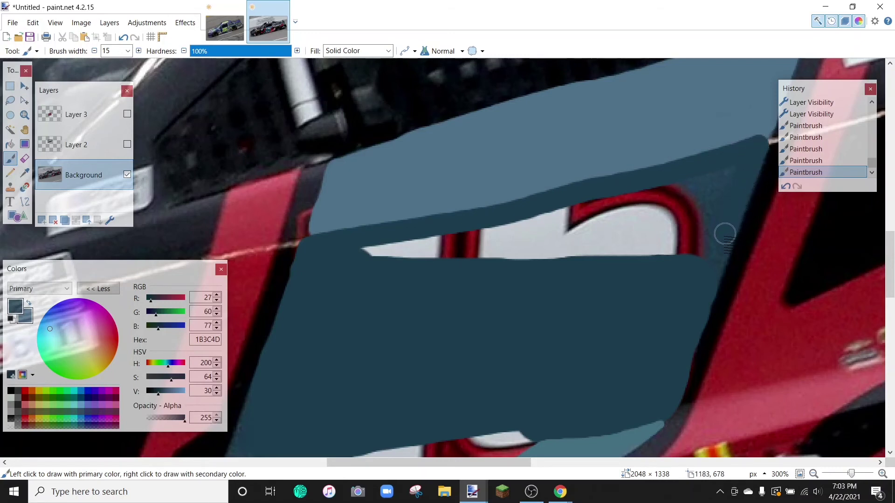
{"action": "mouse_move", "coordinate": [735, 165]}
{"action": "left_mouse_down"}
{"action": "mouse_move", "coordinate": [667, 192]}
{"action": "mouse_move", "coordinate": [356, 251]}
{"action": "mouse_move", "coordinate": [493, 239]}
{"action": "mouse_move", "coordinate": [723, 197]}
{"action": "mouse_move", "coordinate": [702, 209]}
{"action": "mouse_move", "coordinate": [707, 226]}
{"action": "mouse_move", "coordinate": [669, 263]}
{"action": "mouse_move", "coordinate": [676, 263]}
{"action": "mouse_move", "coordinate": [701, 242]}
{"action": "mouse_move", "coordinate": [687, 221]}
{"action": "mouse_move", "coordinate": [667, 219]}
{"action": "mouse_move", "coordinate": [667, 244]}
{"action": "mouse_move", "coordinate": [649, 241]}
{"action": "mouse_move", "coordinate": [629, 222]}
{"action": "mouse_move", "coordinate": [394, 260]}
{"action": "mouse_move", "coordinate": [655, 249]}
{"action": "mouse_move", "coordinate": [569, 256]}
{"action": "left_mouse_up"}
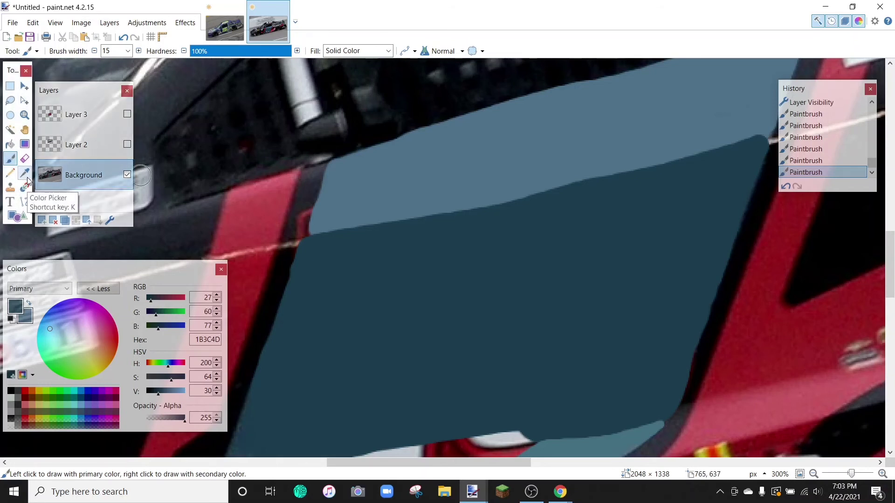
Blend the boundary between the blue-grey and dark teal areas with soft 1B3C4D strokes at 0% hardness, widening the brush from 22 to 30.
{"action": "left_click", "coordinate": [138, 51]}
{"action": "left_click", "coordinate": [139, 51]}
{"action": "left_click", "coordinate": [138, 51]}
{"action": "left_click_drag", "start_coordinate": [257, 52], "coordinate": [189, 53]}
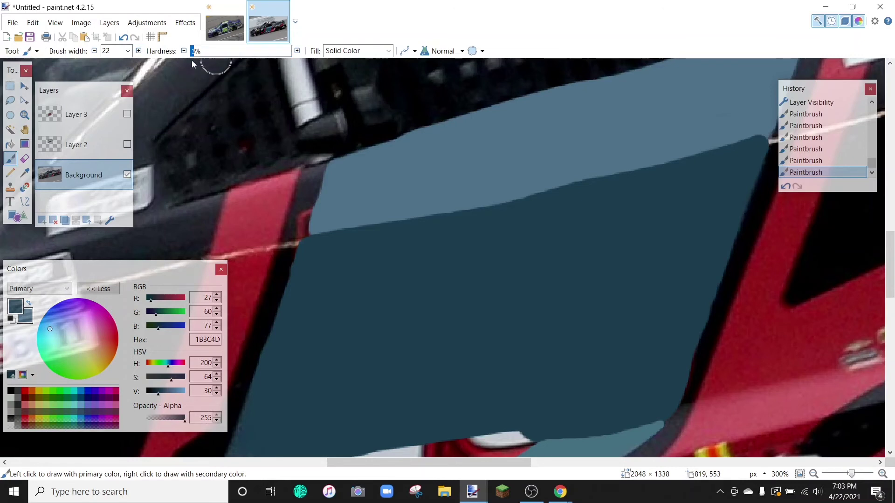
{"action": "left_click_drag", "start_coordinate": [305, 238], "coordinate": [315, 244]}
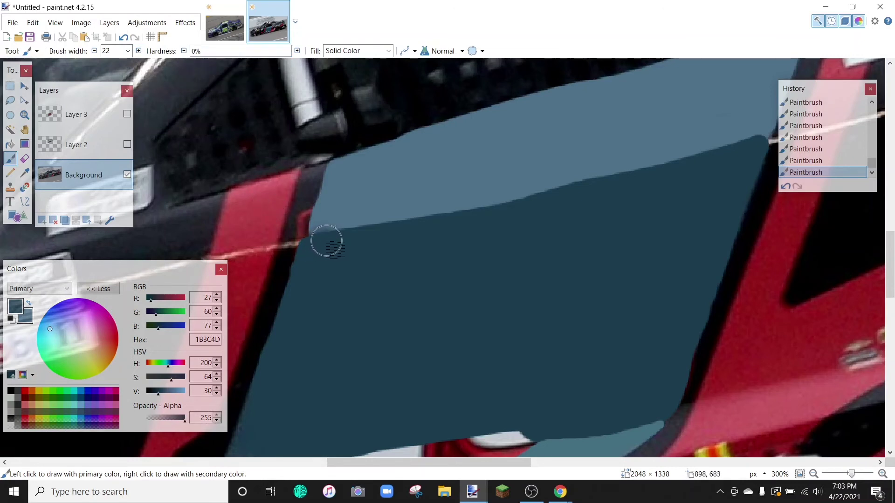
{"action": "mouse_move", "coordinate": [366, 233]}
{"action": "left_mouse_down"}
{"action": "mouse_move", "coordinate": [755, 140]}
{"action": "mouse_move", "coordinate": [741, 139]}
{"action": "left_mouse_up"}
{"action": "left_click", "coordinate": [139, 50]}
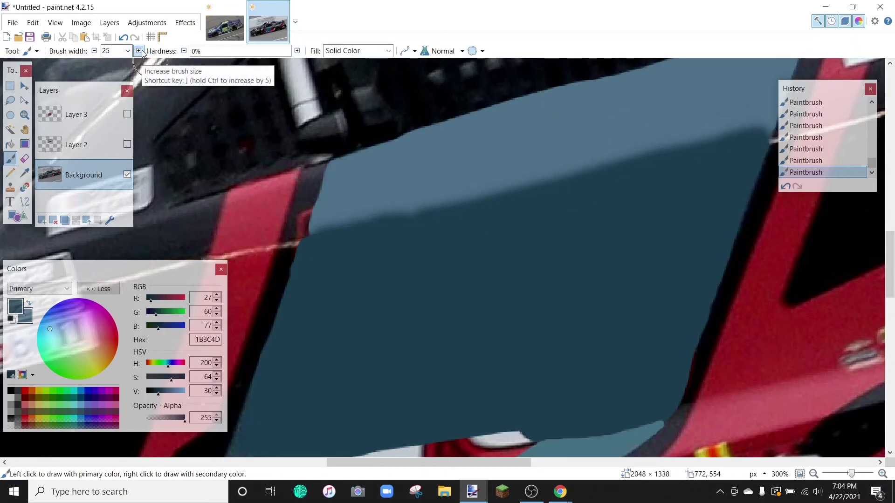
{"action": "left_click", "coordinate": [138, 50]}
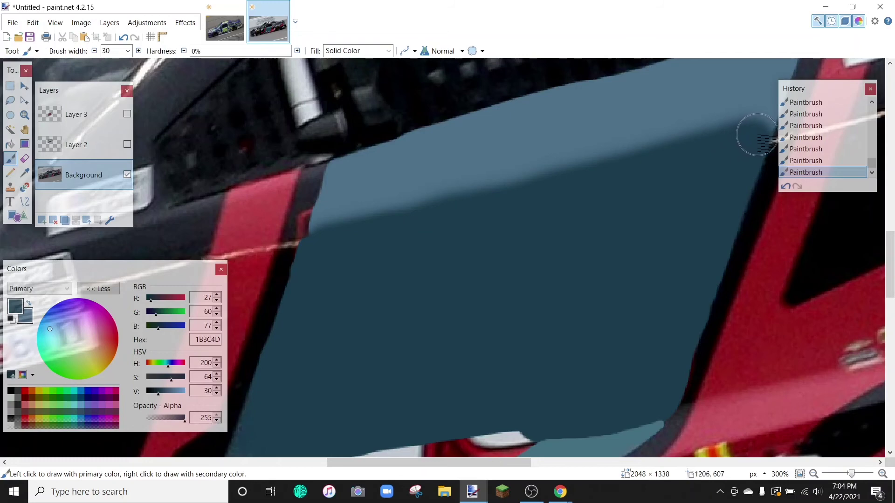
Preview the dark red 15 over the painted door by showing Layer 3, and hide the layer again.
{"action": "left_click", "coordinate": [813, 474]}
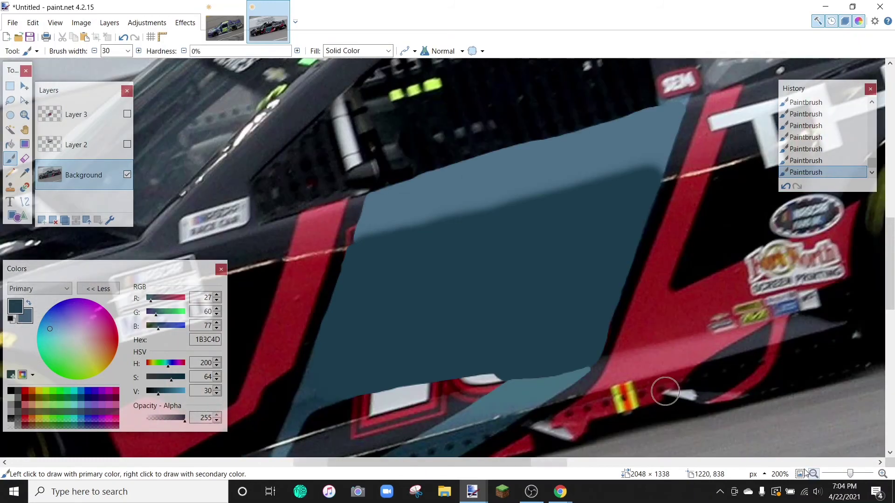
{"action": "left_click", "coordinate": [127, 145]}
{"action": "left_click", "coordinate": [128, 145]}
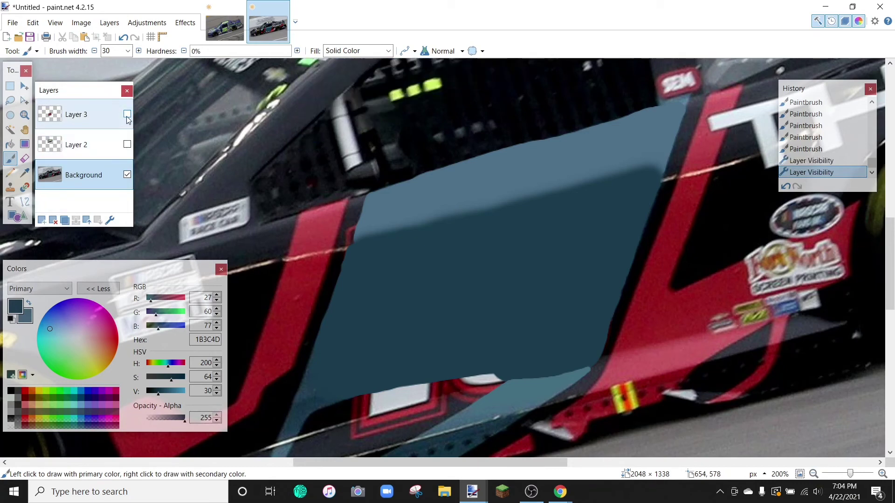
{"action": "left_click", "coordinate": [127, 115]}
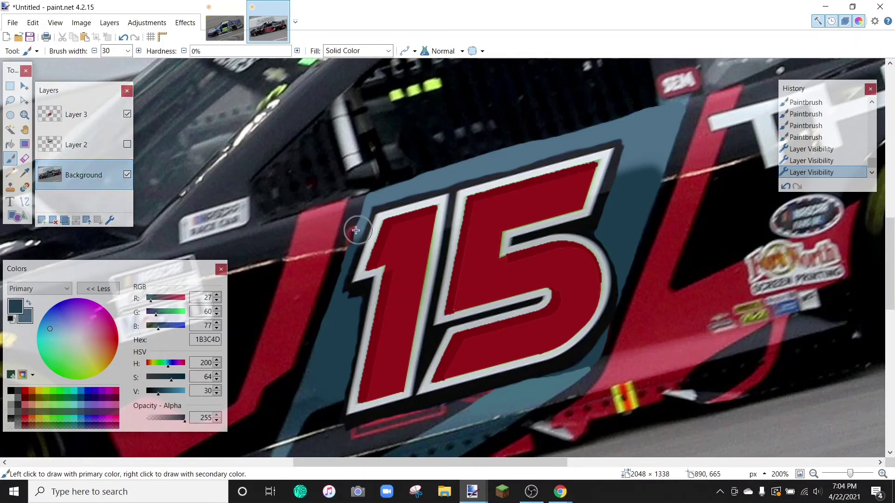
{"action": "left_click", "coordinate": [127, 114]}
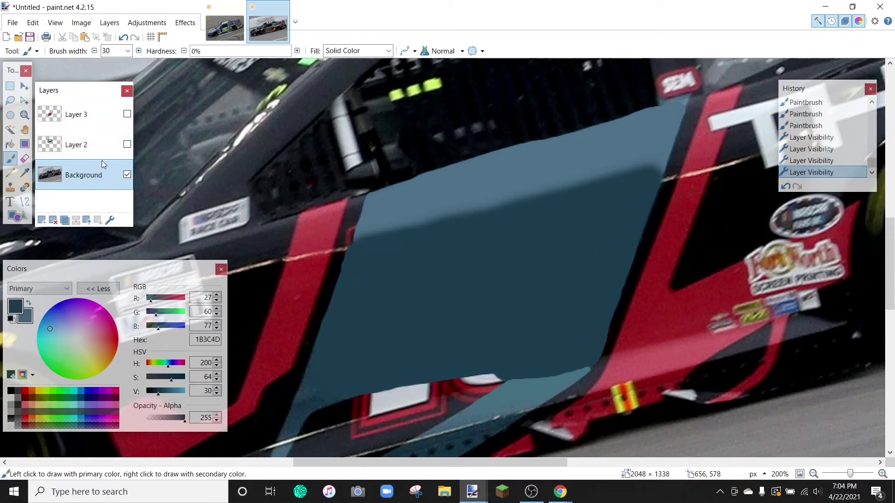
Sample the near-black 25222D beside the blue area's front edge and set the Paintbrush to width 12 and hardness 100%.
{"action": "left_click", "coordinate": [25, 172]}
{"action": "left_click", "coordinate": [358, 212]}
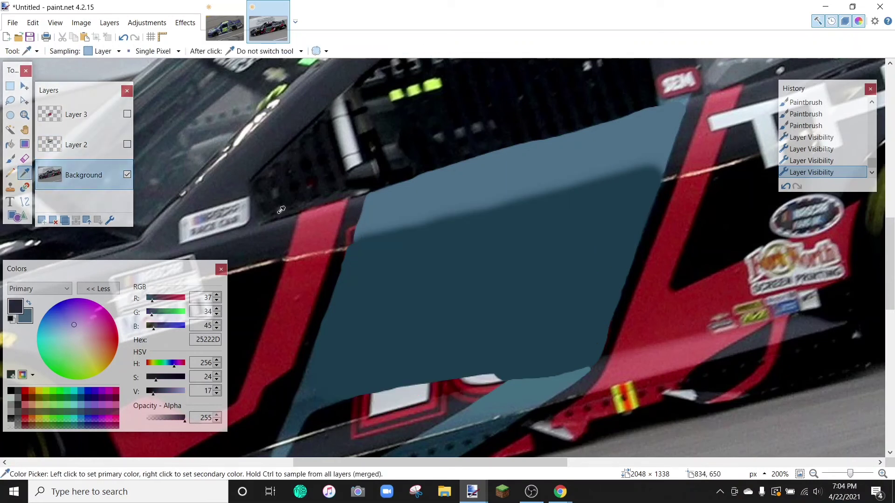
{"action": "left_click", "coordinate": [10, 159]}
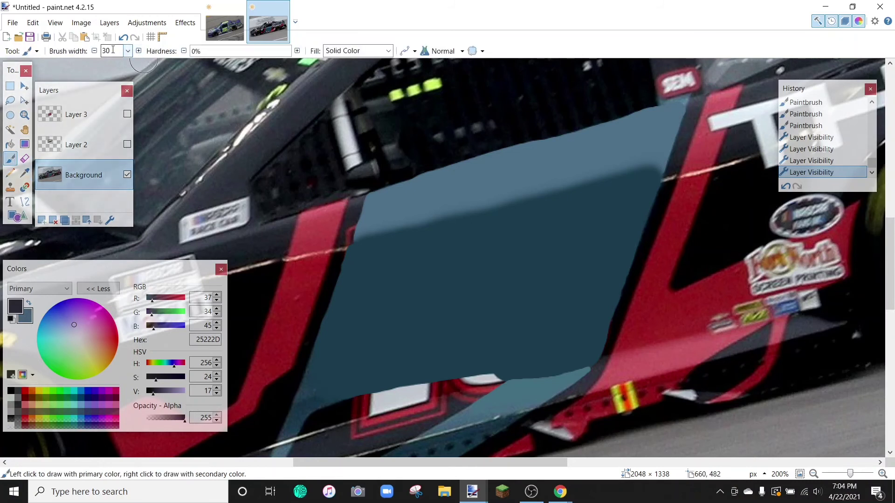
{"action": "left_click", "coordinate": [94, 50]}
{"action": "left_click", "coordinate": [95, 50]}
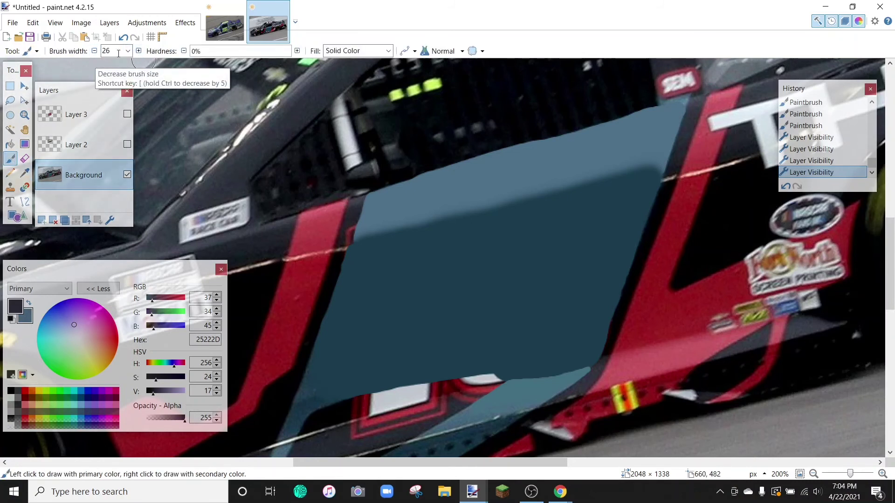
{"action": "left_click", "coordinate": [127, 50]}
{"action": "left_click", "coordinate": [116, 113]}
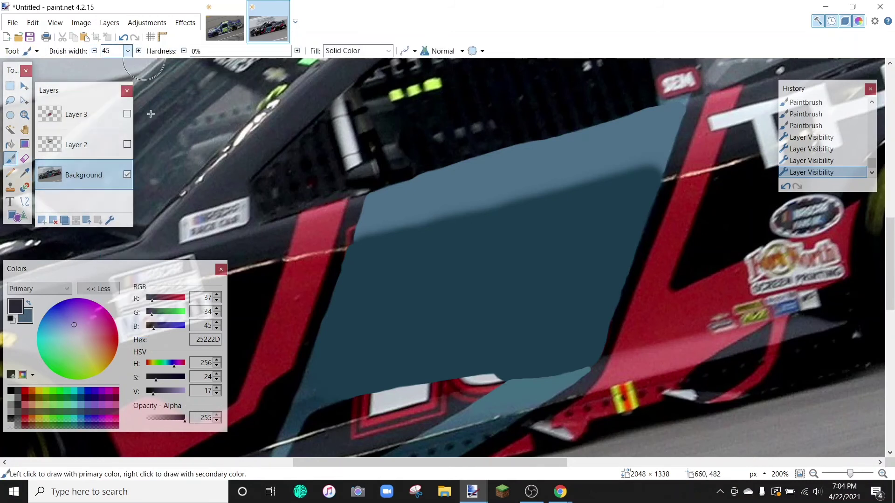
{"action": "left_click", "coordinate": [127, 51]}
{"action": "scroll", "coordinate": [119, 93], "scroll_direction": "up", "scroll_amount": 3}
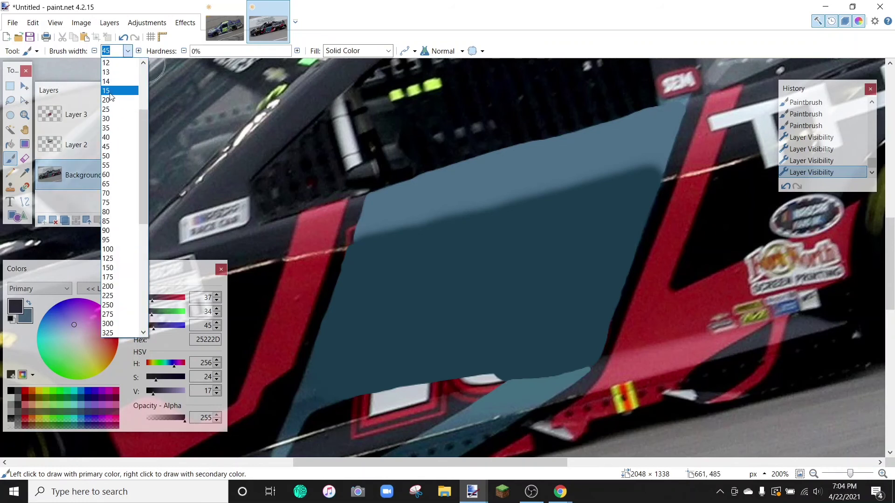
{"action": "left_click", "coordinate": [117, 70]}
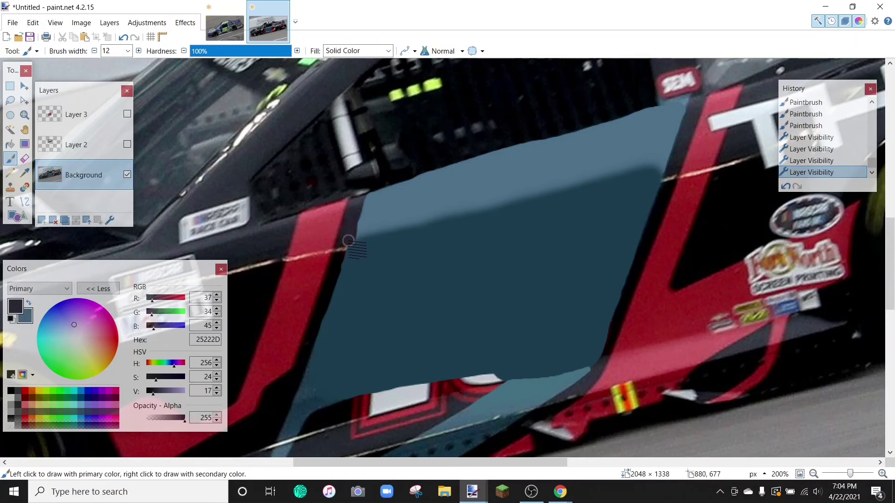
Try hard 25222D strokes down the front edge of the painted door area and undo both.
{"action": "left_click_drag", "start_coordinate": [347, 238], "coordinate": [351, 235]}
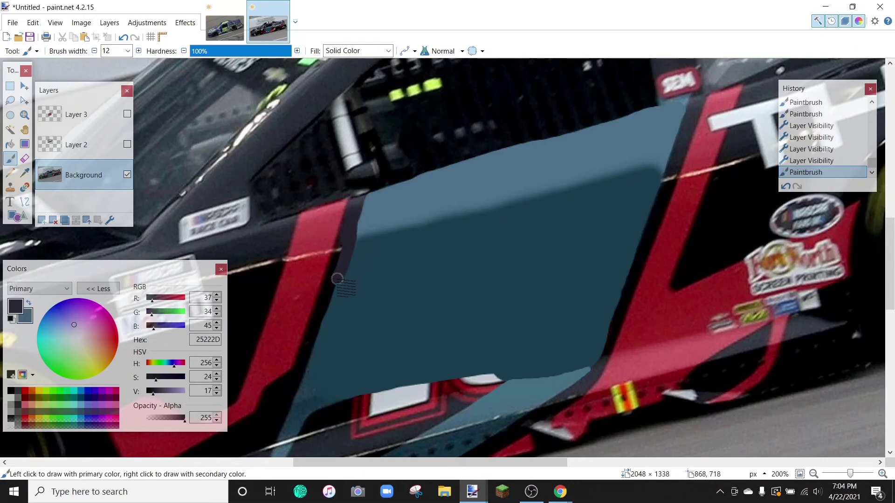
{"action": "left_click_drag", "start_coordinate": [331, 293], "coordinate": [333, 294]}
{"action": "left_click", "coordinate": [786, 186]}
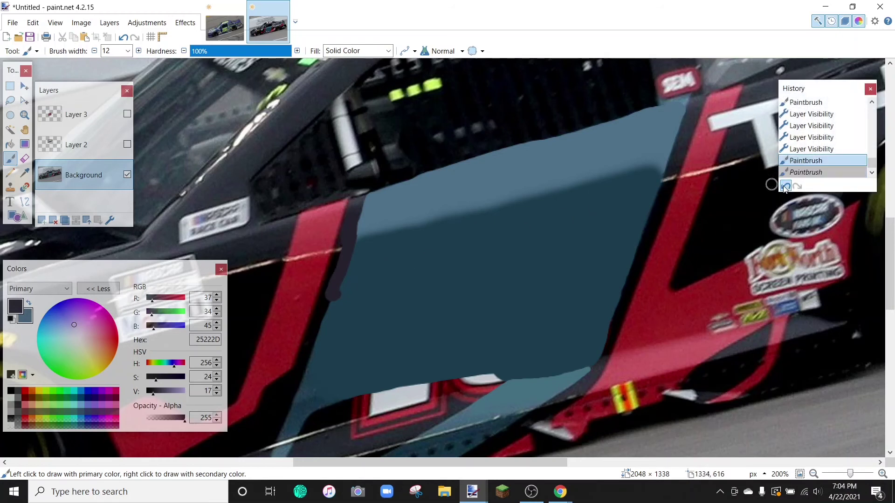
{"action": "key", "text": "ctrl+z"}
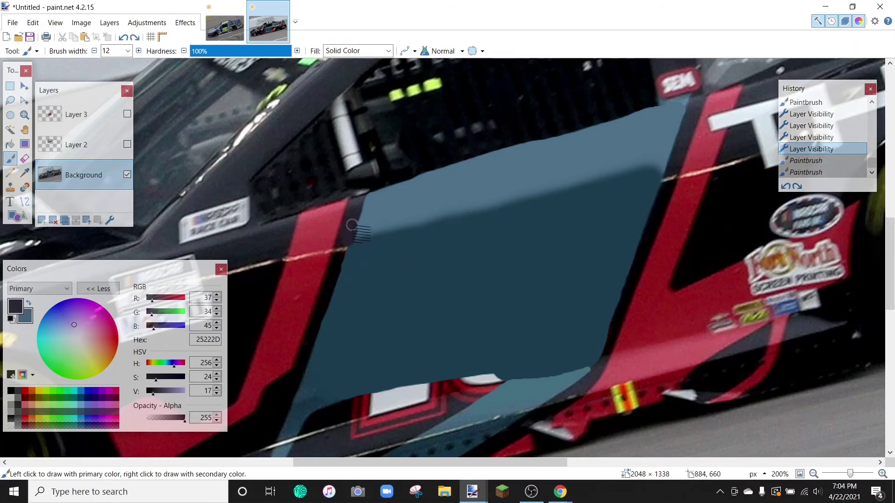
Touch up the red speck at the painted area's front edge with 25222D dabs, reducing the hardness to 0%.
{"action": "left_click_drag", "start_coordinate": [352, 225], "coordinate": [352, 223]}
{"action": "type", "text": "0"}
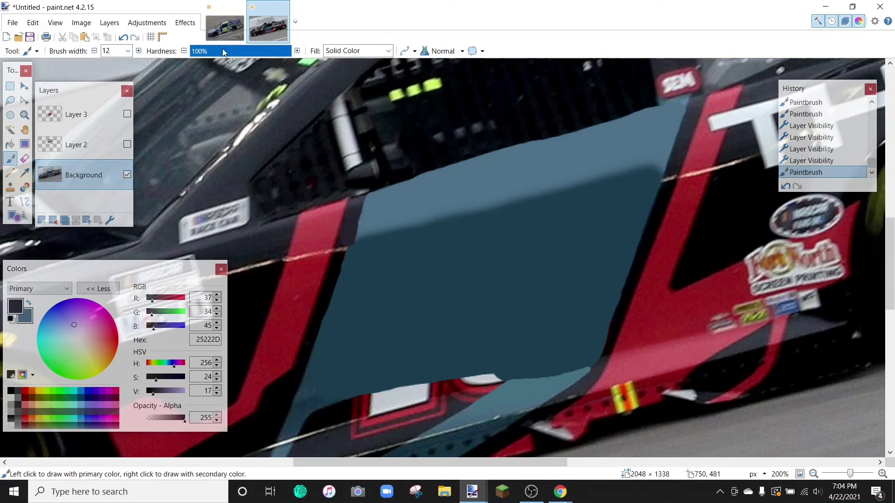
{"action": "key", "text": "Return"}
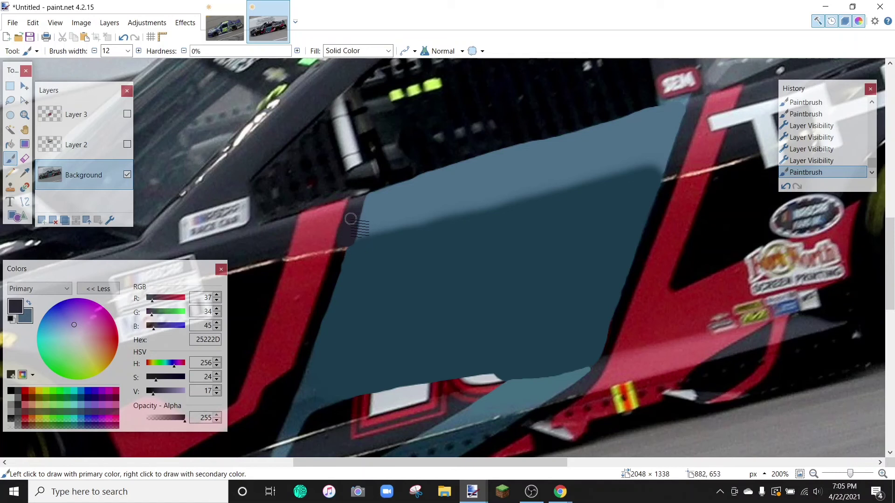
{"action": "left_click", "coordinate": [350, 219]}
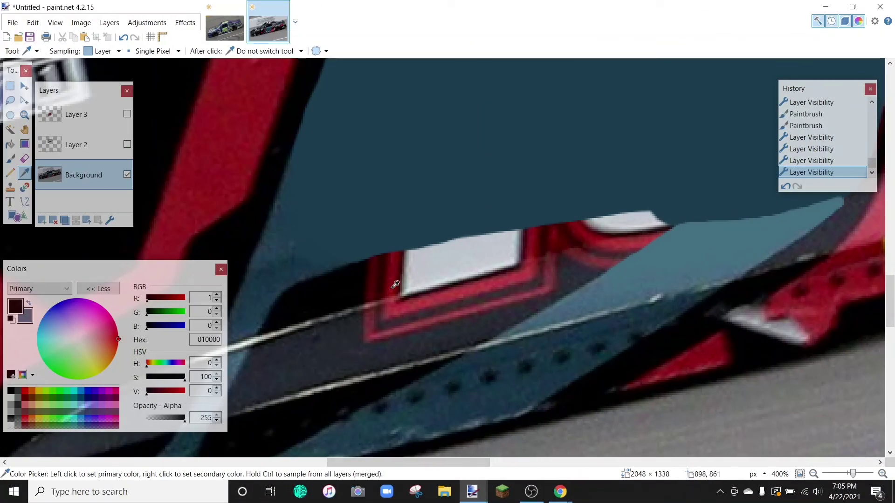
Paint near-black 010000 at 100% hardness over the white and red remnants of the number along the lower door.
{"action": "left_click", "coordinate": [11, 159]}
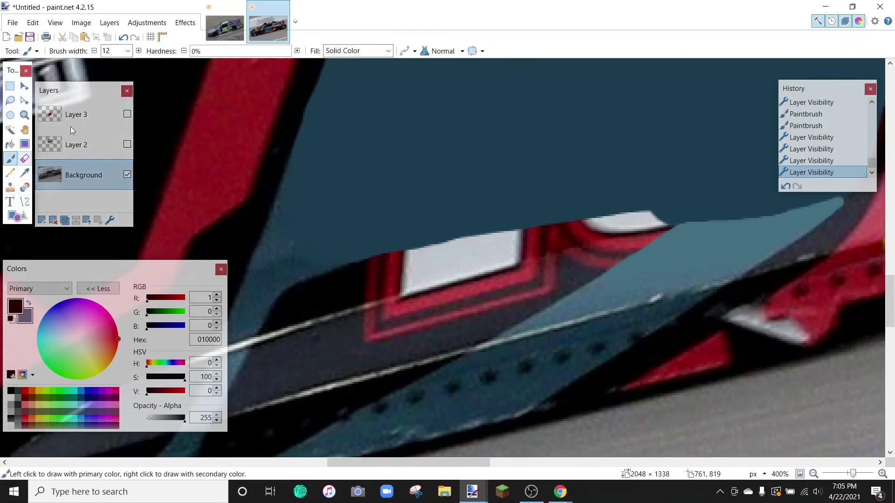
{"action": "left_click_drag", "start_coordinate": [222, 51], "coordinate": [291, 51]}
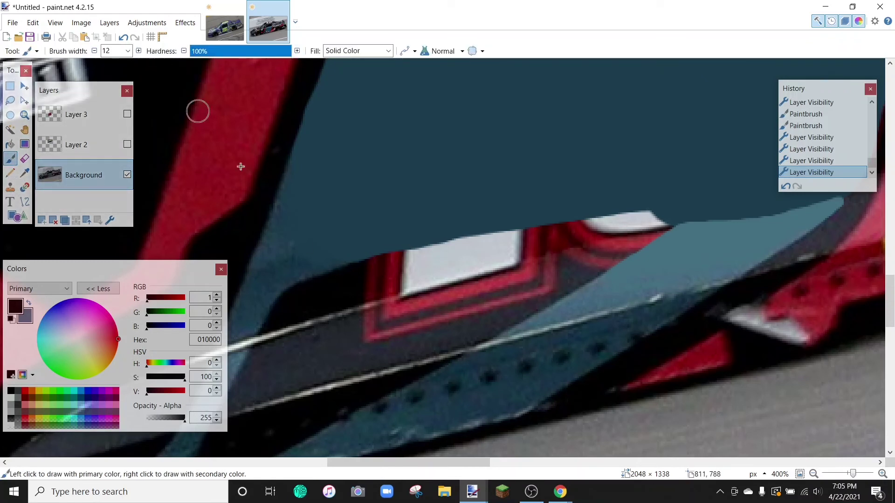
{"action": "left_click", "coordinate": [25, 173]}
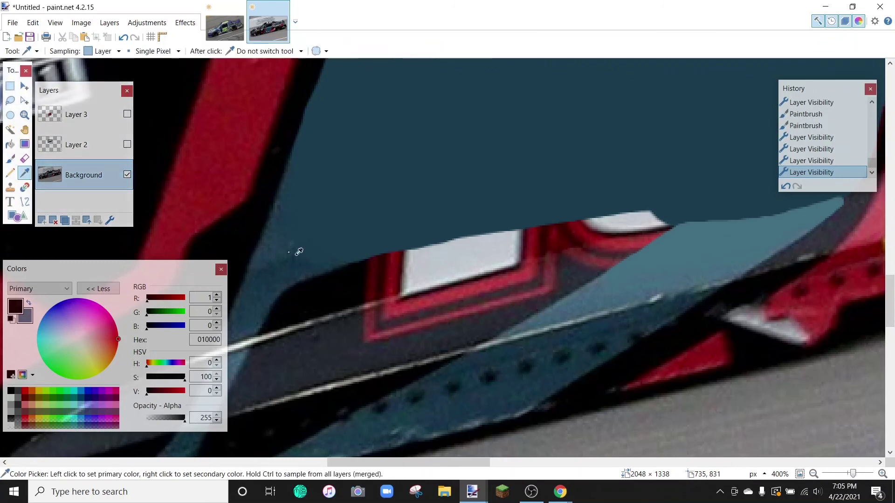
{"action": "left_click", "coordinate": [11, 159]}
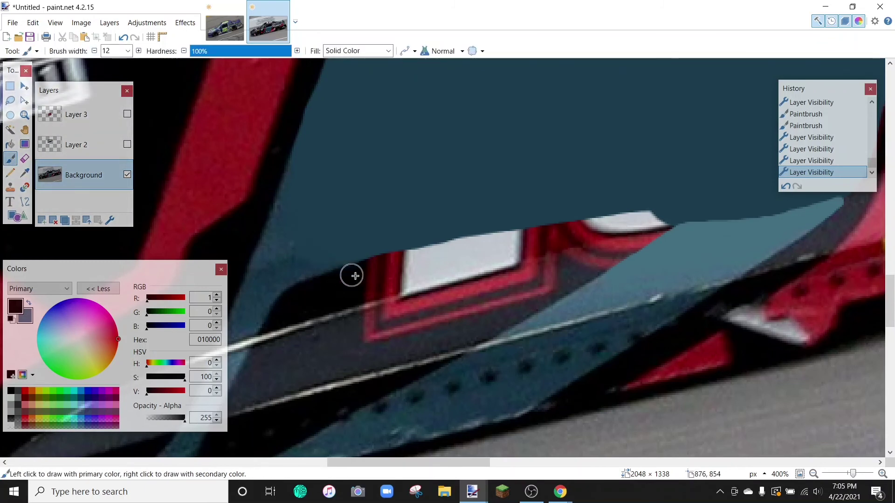
{"action": "mouse_move", "coordinate": [362, 274]}
{"action": "left_mouse_down"}
{"action": "mouse_move", "coordinate": [549, 233]}
{"action": "mouse_move", "coordinate": [659, 224]}
{"action": "mouse_move", "coordinate": [494, 328]}
{"action": "mouse_move", "coordinate": [387, 344]}
{"action": "mouse_move", "coordinate": [366, 333]}
{"action": "mouse_move", "coordinate": [363, 291]}
{"action": "mouse_move", "coordinate": [374, 285]}
{"action": "mouse_move", "coordinate": [431, 287]}
{"action": "mouse_move", "coordinate": [425, 283]}
{"action": "mouse_move", "coordinate": [515, 271]}
{"action": "mouse_move", "coordinate": [616, 242]}
{"action": "mouse_move", "coordinate": [460, 265]}
{"action": "mouse_move", "coordinate": [583, 262]}
{"action": "mouse_move", "coordinate": [468, 318]}
{"action": "mouse_move", "coordinate": [378, 325]}
{"action": "mouse_move", "coordinate": [373, 308]}
{"action": "mouse_move", "coordinate": [539, 284]}
{"action": "mouse_move", "coordinate": [449, 299]}
{"action": "left_mouse_up"}
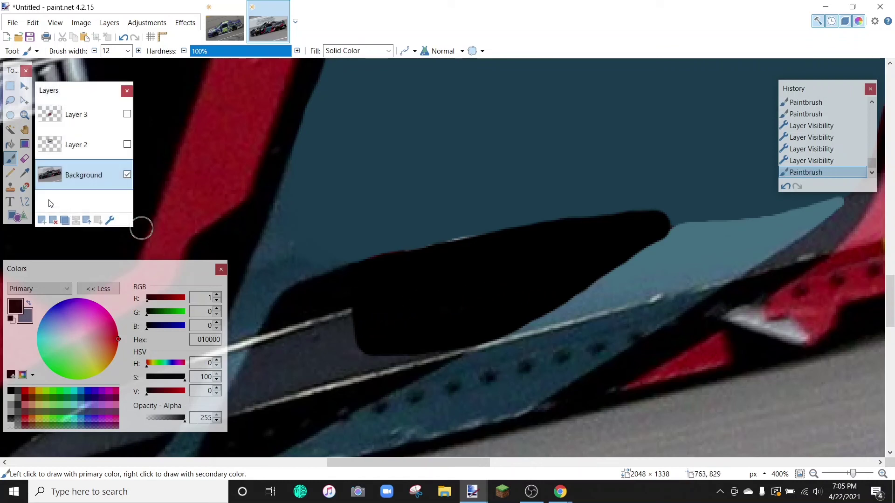
Sample the dark grey 232A32 from the lower body panel for the Paintbrush.
{"action": "left_click", "coordinate": [25, 176]}
{"action": "left_click", "coordinate": [306, 339]}
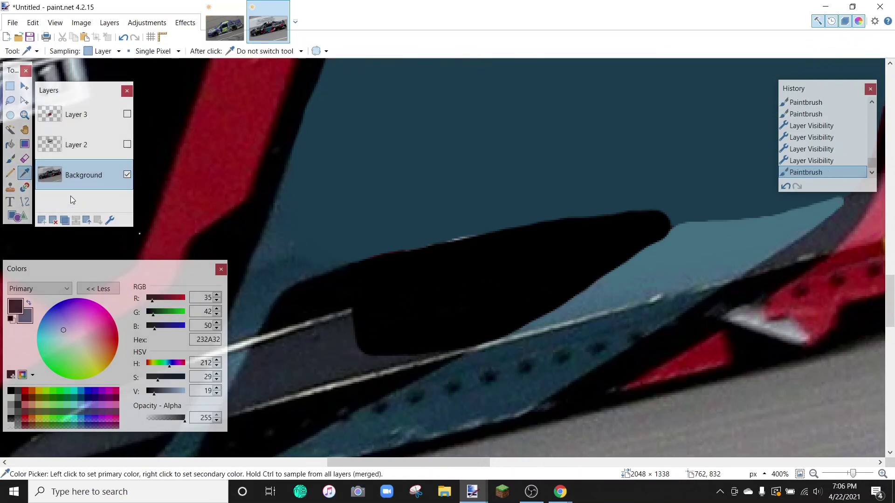
{"action": "left_click", "coordinate": [10, 160]}
Try continuing the dark grey panel through the lower black patch with 232A32 strokes and undo them.
{"action": "left_click_drag", "start_coordinate": [351, 321], "coordinate": [632, 245]}
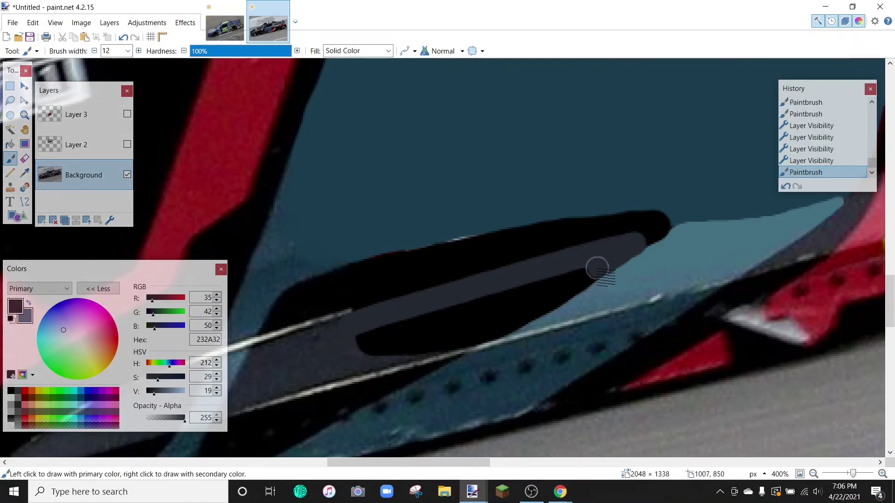
{"action": "mouse_move", "coordinate": [582, 279]}
{"action": "left_mouse_down"}
{"action": "mouse_move", "coordinate": [469, 336]}
{"action": "mouse_move", "coordinate": [359, 352]}
{"action": "mouse_move", "coordinate": [401, 331]}
{"action": "mouse_move", "coordinate": [579, 290]}
{"action": "mouse_move", "coordinate": [579, 270]}
{"action": "mouse_move", "coordinate": [594, 268]}
{"action": "left_mouse_up"}
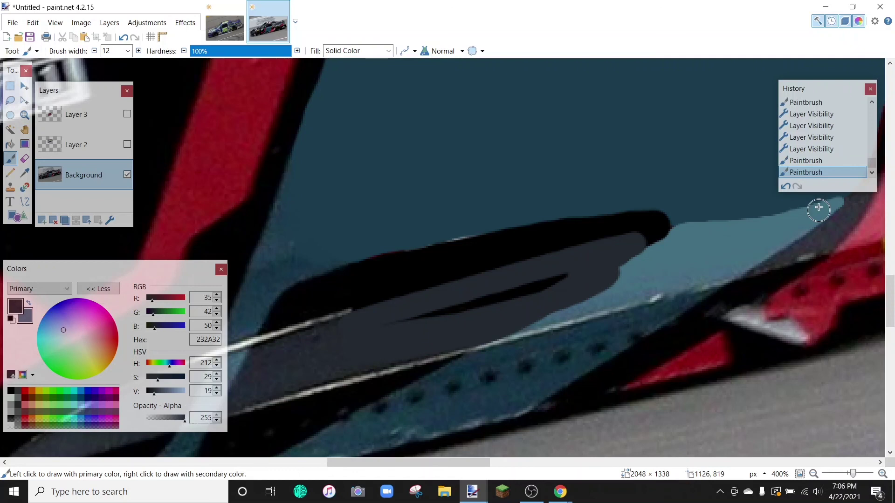
{"action": "left_click", "coordinate": [786, 186]}
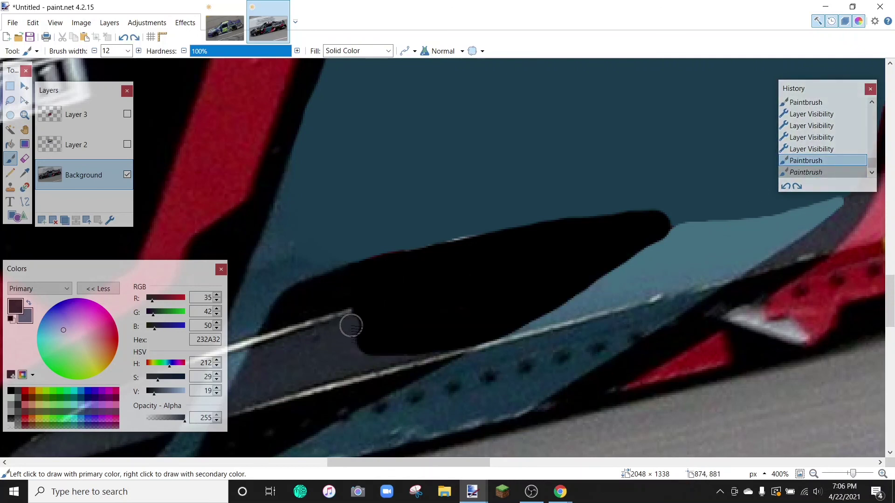
Fill the lower part of the black patch with 232A32, extending the grey panel to the light blue stripe.
{"action": "mouse_move", "coordinate": [351, 325]}
{"action": "left_mouse_down"}
{"action": "mouse_move", "coordinate": [539, 264]}
{"action": "mouse_move", "coordinate": [623, 249]}
{"action": "left_mouse_up"}
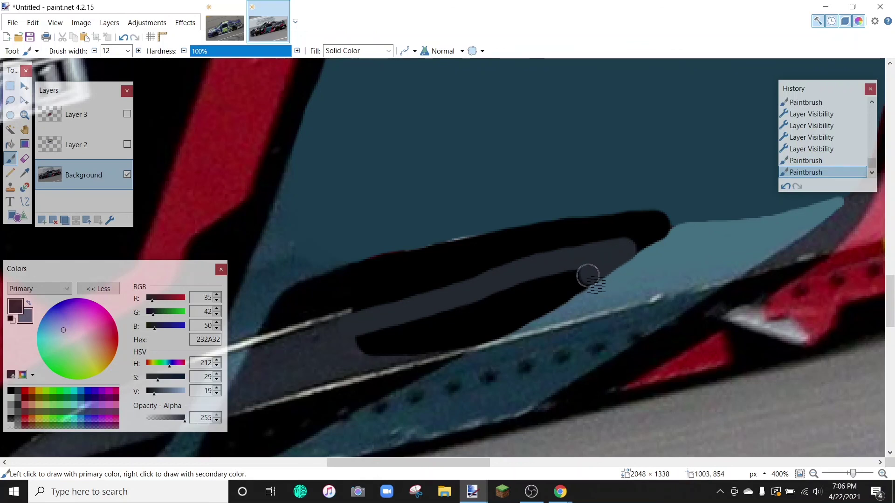
{"action": "mouse_move", "coordinate": [587, 276]}
{"action": "left_mouse_down"}
{"action": "mouse_move", "coordinate": [511, 322]}
{"action": "mouse_move", "coordinate": [439, 342]}
{"action": "mouse_move", "coordinate": [346, 345]}
{"action": "mouse_move", "coordinate": [468, 320]}
{"action": "mouse_move", "coordinate": [552, 296]}
{"action": "mouse_move", "coordinate": [581, 276]}
{"action": "mouse_move", "coordinate": [334, 325]}
{"action": "left_mouse_up"}
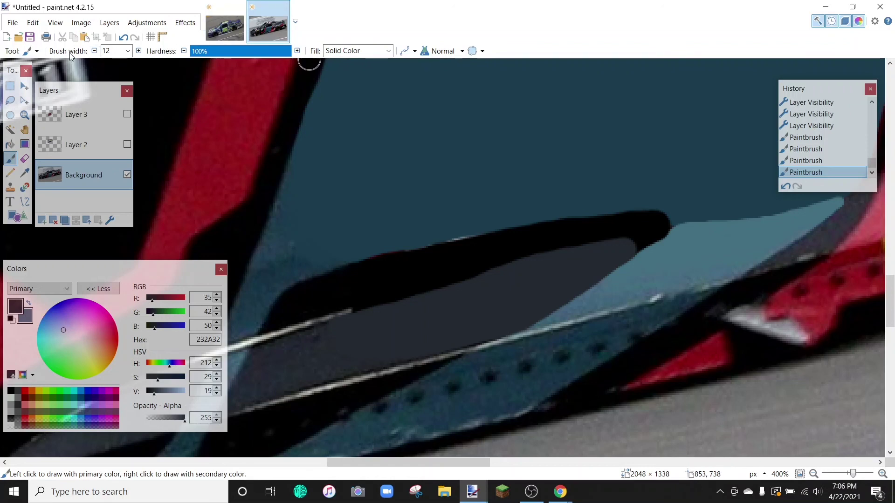
Extend the dark grey 232A32 panel's pointed end into the black patch beside the light blue stripe with a 3-pixel brush.
{"action": "left_click", "coordinate": [94, 52]}
{"action": "left_click", "coordinate": [94, 52]}
{"action": "left_click", "coordinate": [94, 53]}
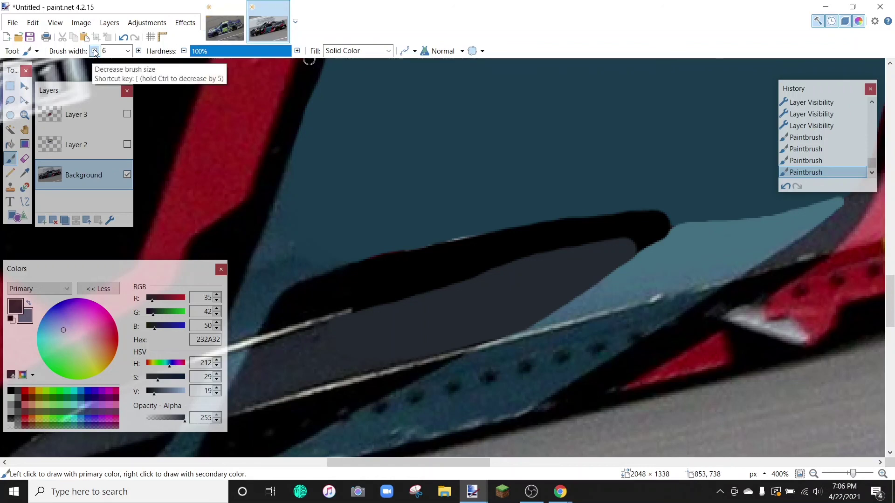
{"action": "left_click", "coordinate": [95, 53]}
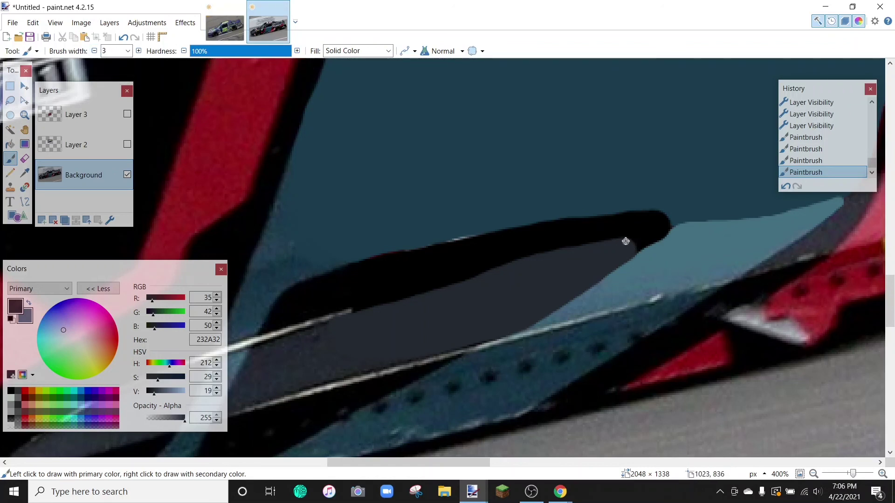
{"action": "left_click_drag", "start_coordinate": [626, 241], "coordinate": [635, 240]}
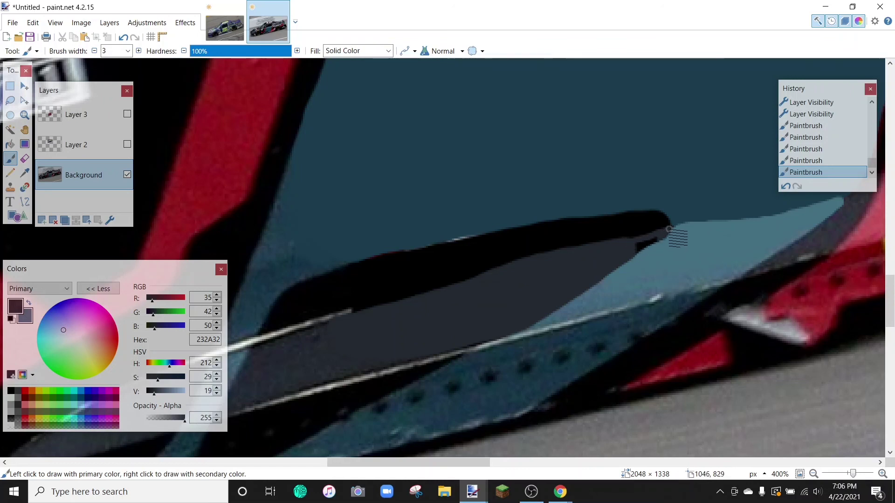
{"action": "left_click", "coordinate": [640, 243]}
Show Layer 3 so the red 15 sits over the repainted door.
{"action": "left_click", "coordinate": [813, 474]}
{"action": "left_click", "coordinate": [813, 474]}
{"action": "left_click", "coordinate": [813, 474]}
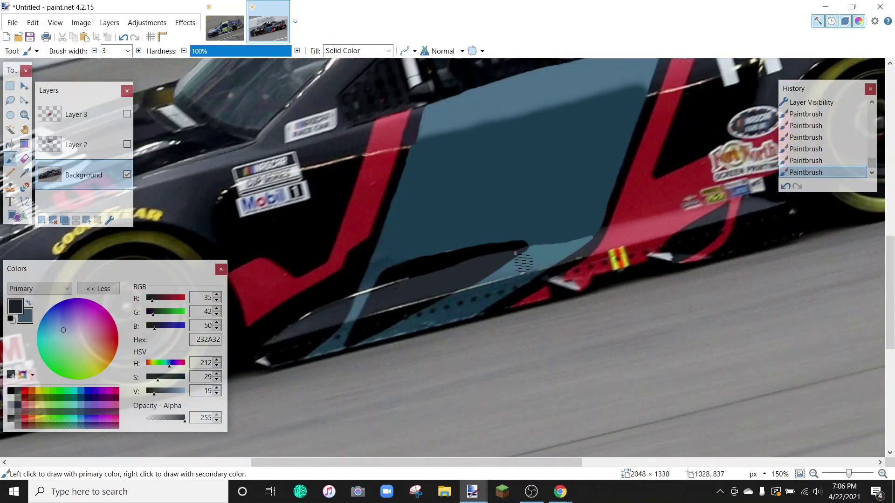
{"action": "left_click", "coordinate": [596, 295]}
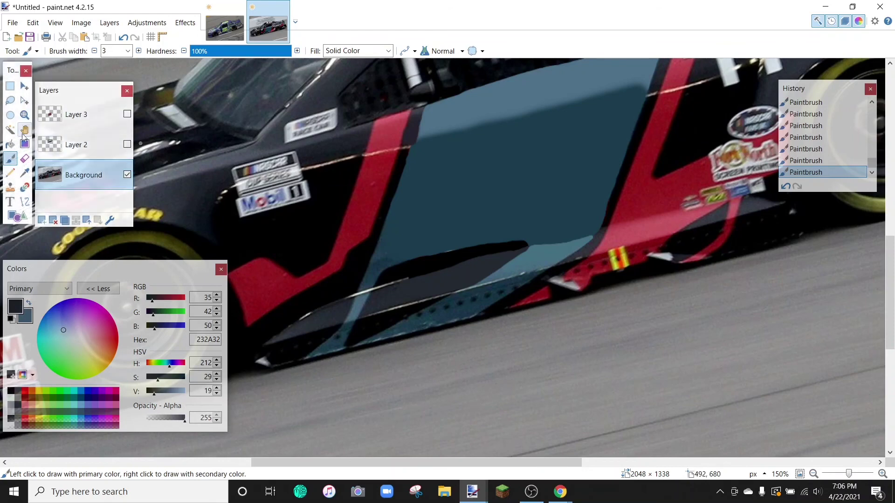
{"action": "left_click", "coordinate": [127, 114]}
Examine how the 15 fits the repainted door, both close up and across the whole car.
{"action": "scroll", "coordinate": [685, 424], "scroll_direction": "up", "scroll_amount": 2}
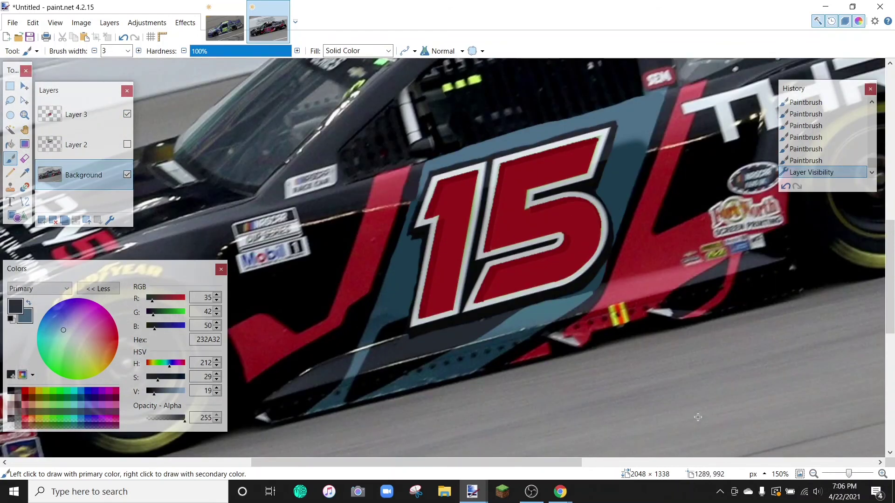
{"action": "scroll", "coordinate": [697, 417], "scroll_direction": "up", "scroll_amount": 2}
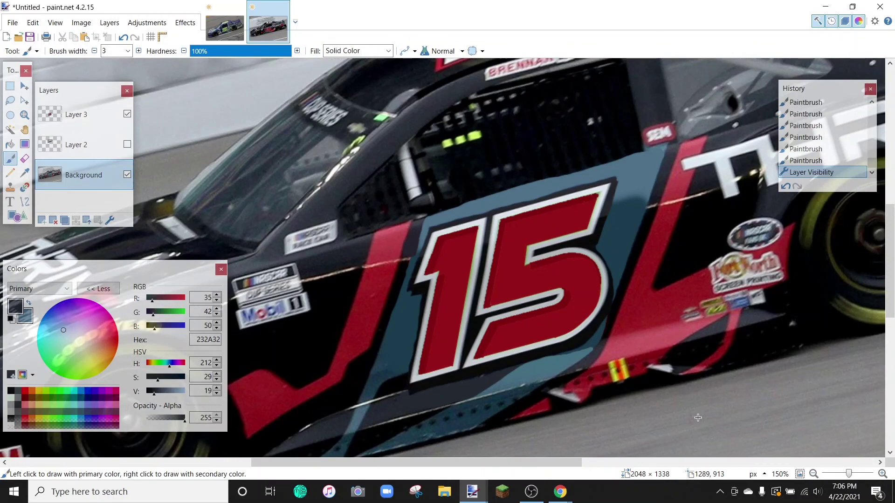
{"action": "scroll", "coordinate": [697, 418], "scroll_direction": "up", "scroll_amount": 3}
{"action": "scroll", "coordinate": [683, 281], "scroll_direction": "down", "scroll_amount": 5}
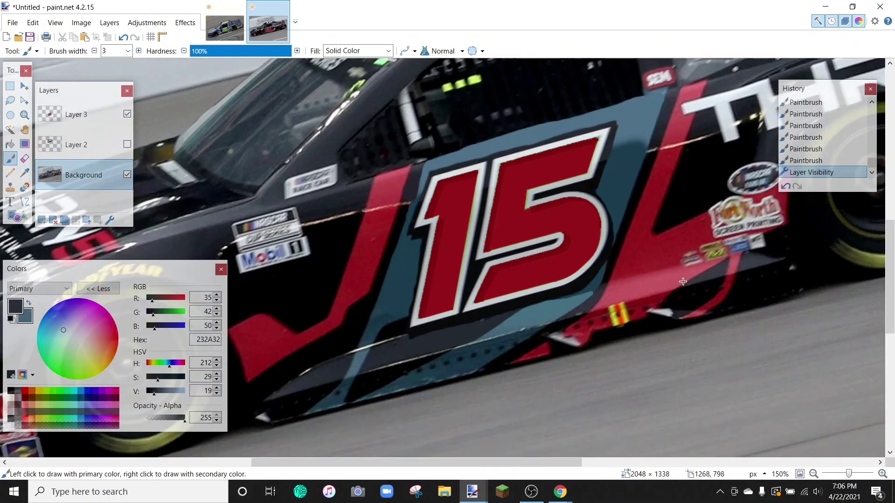
{"action": "scroll", "coordinate": [682, 281], "scroll_direction": "up", "scroll_amount": 2}
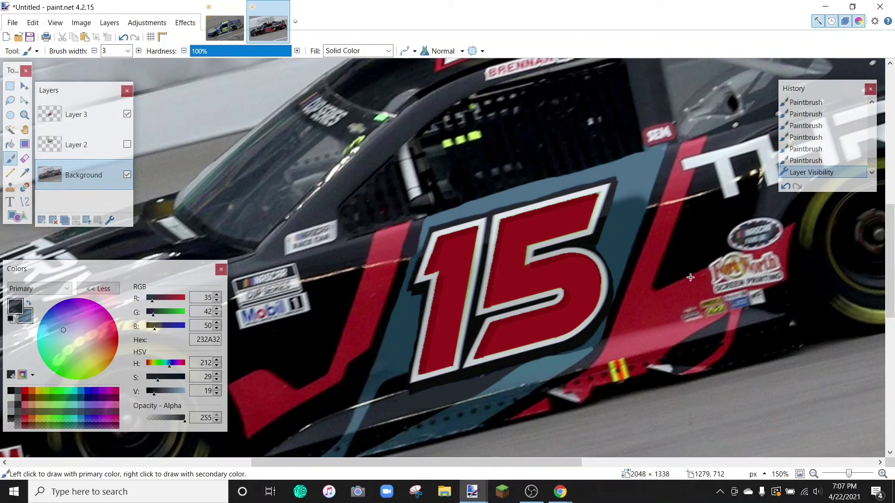
{"action": "left_click_drag", "start_coordinate": [532, 460], "coordinate": [594, 447]}
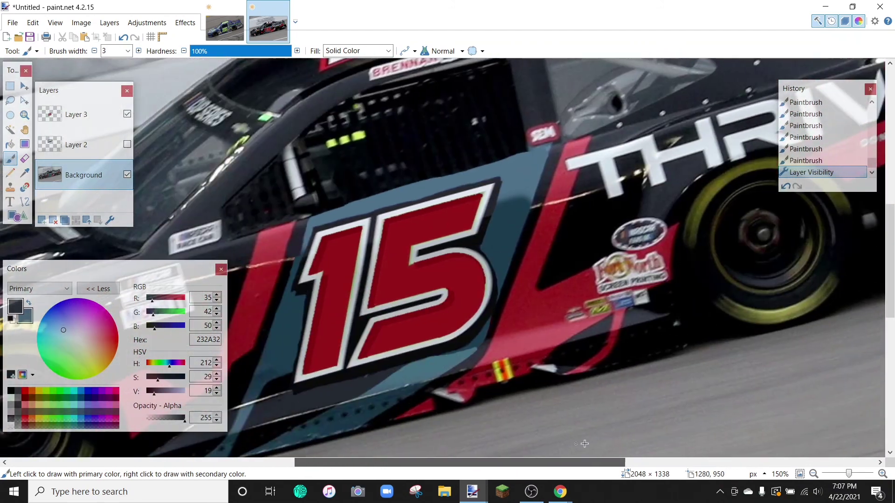
{"action": "left_click", "coordinate": [813, 474]}
{"action": "left_click", "coordinate": [813, 473]}
{"action": "left_click", "coordinate": [813, 473]}
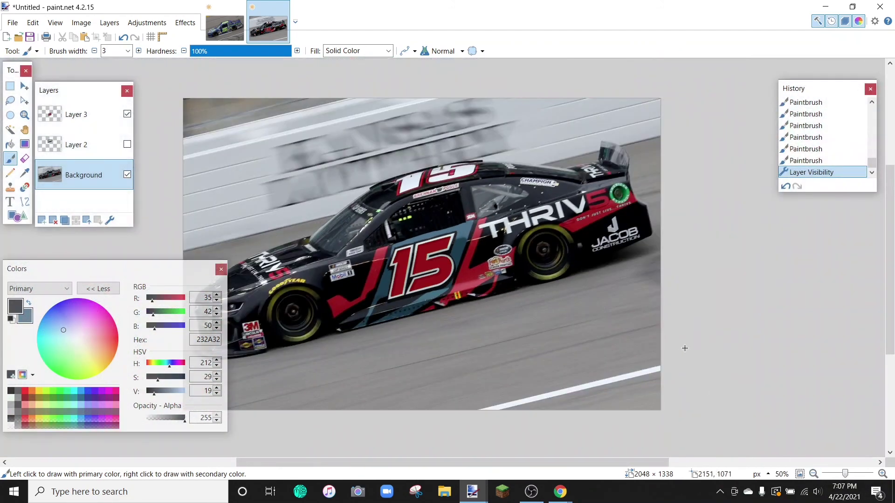
{"action": "left_click_drag", "start_coordinate": [566, 462], "coordinate": [535, 464]}
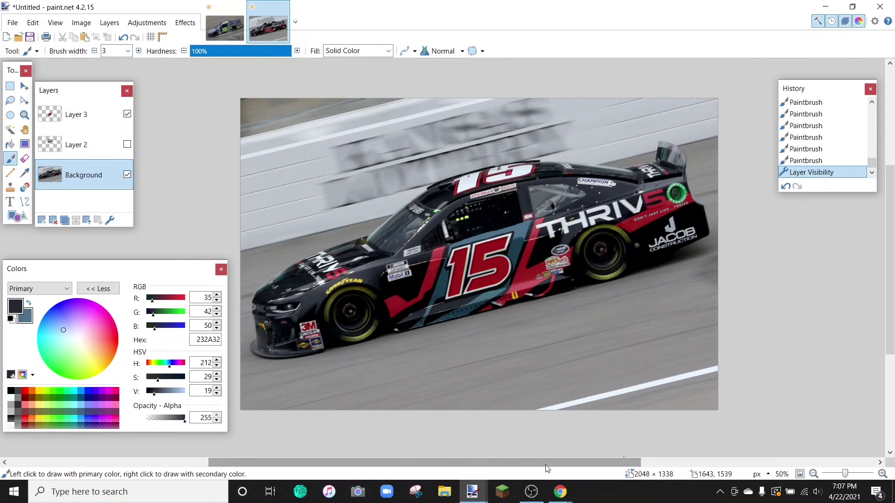